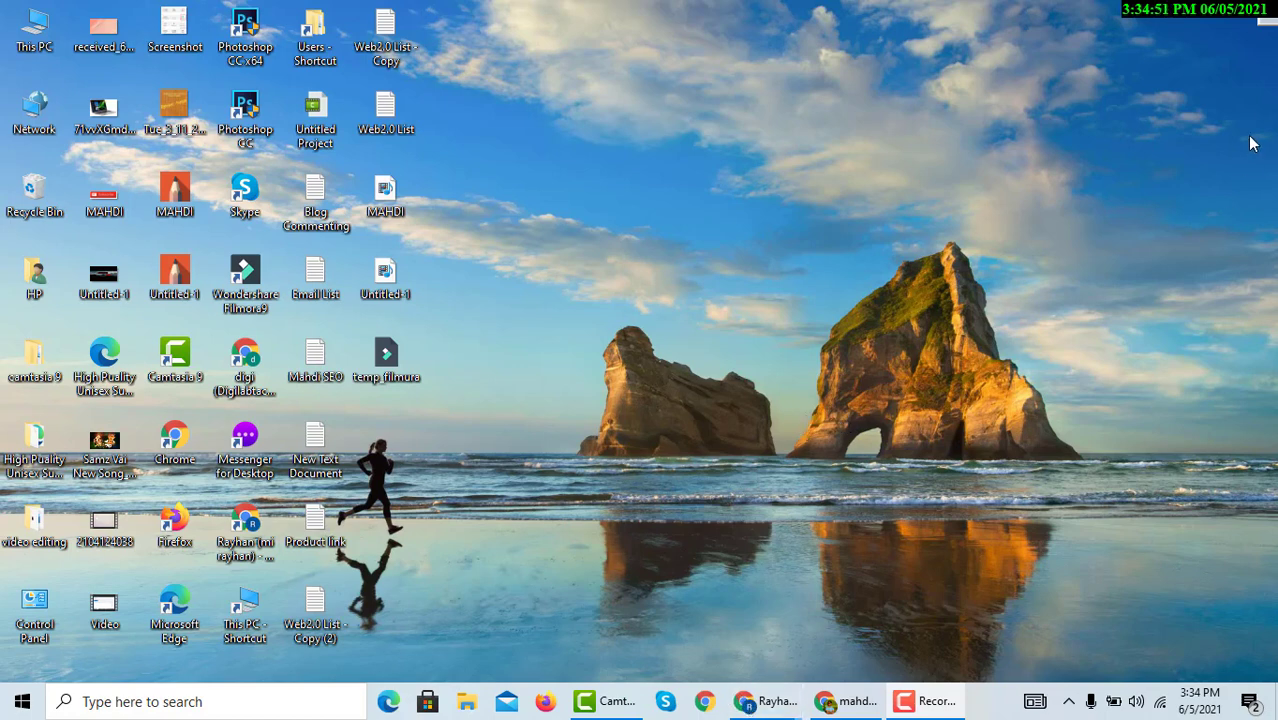
# - Switch to the Chrome window that has the Facebook business Page open and go to the top of the Page
pyautogui.click(762, 704)
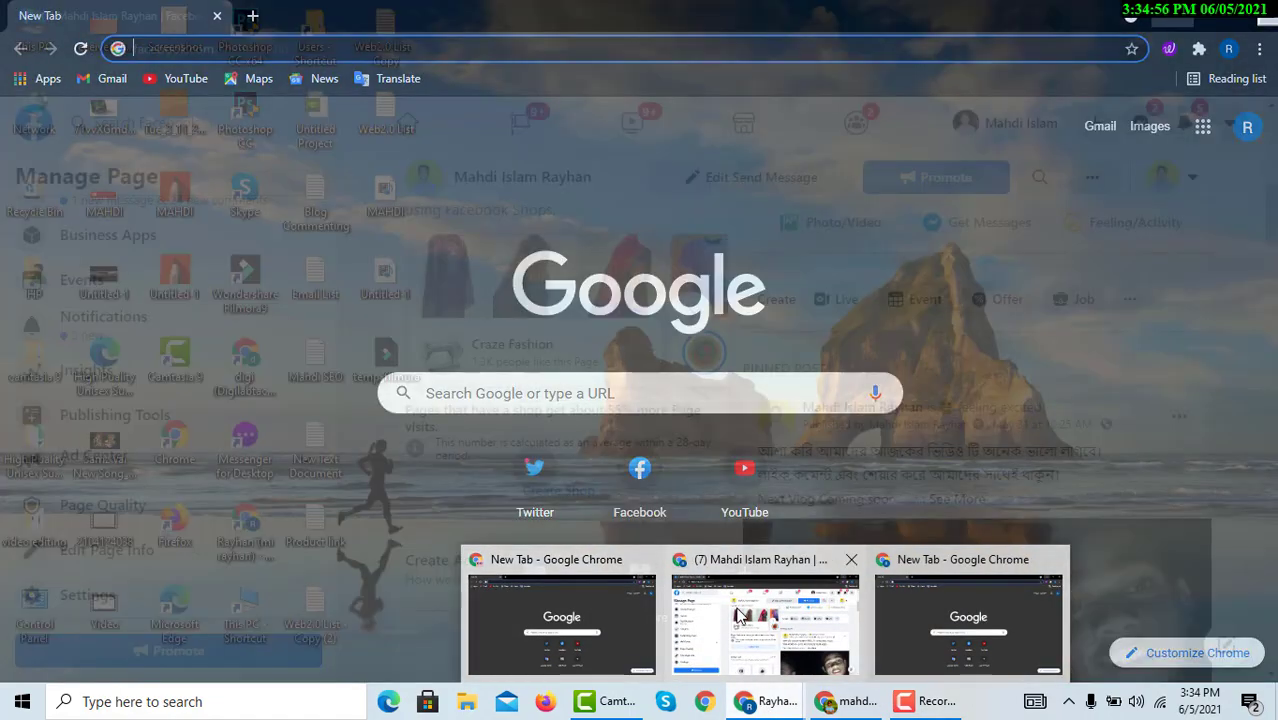
pyautogui.click(762, 625)
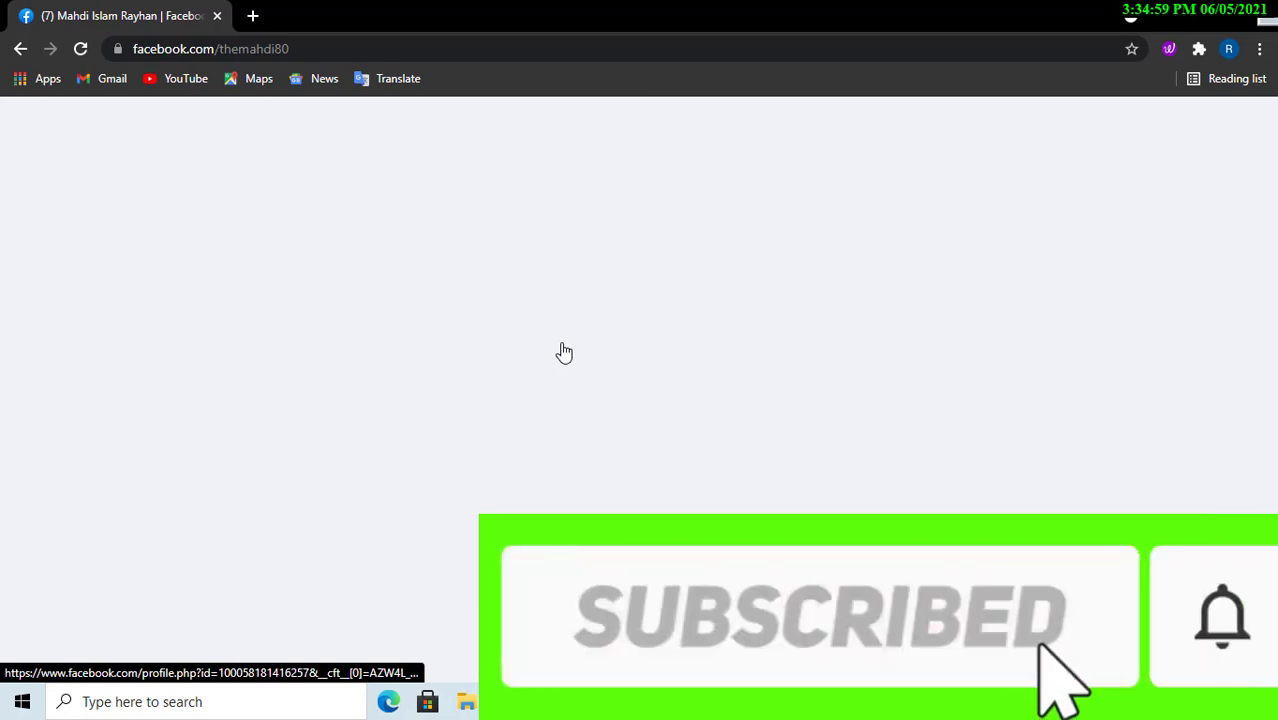
pyautogui.scroll(5, 630, 440)
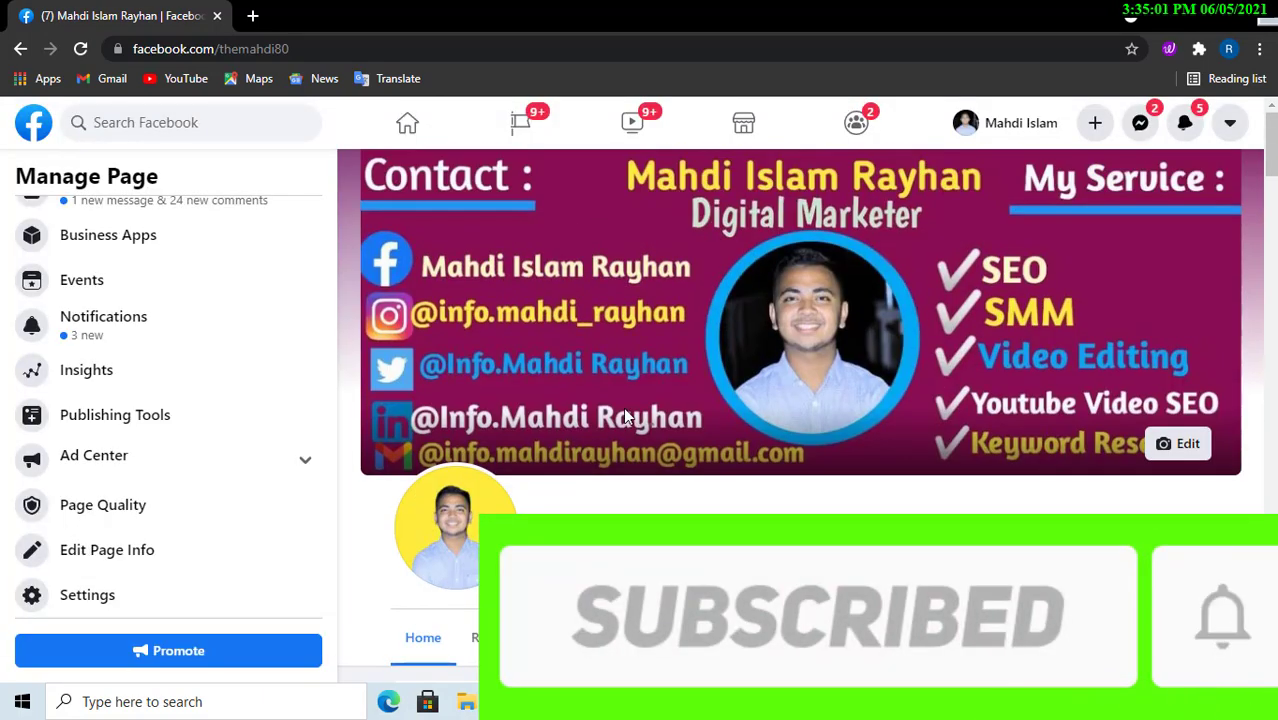
pyautogui.scroll(3, 180, 326)
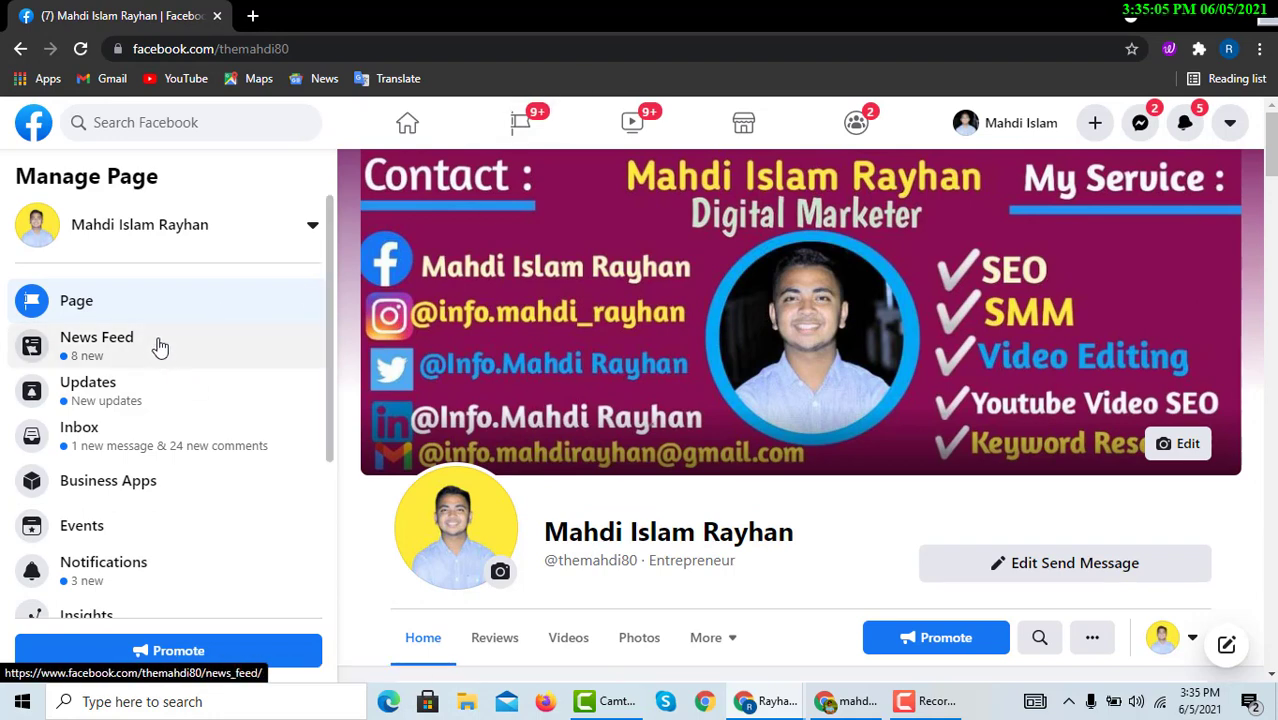
# - Look through the Manage Page options down to Settings, and open the Page's News Feed
pyautogui.scroll(-3, 165, 350)
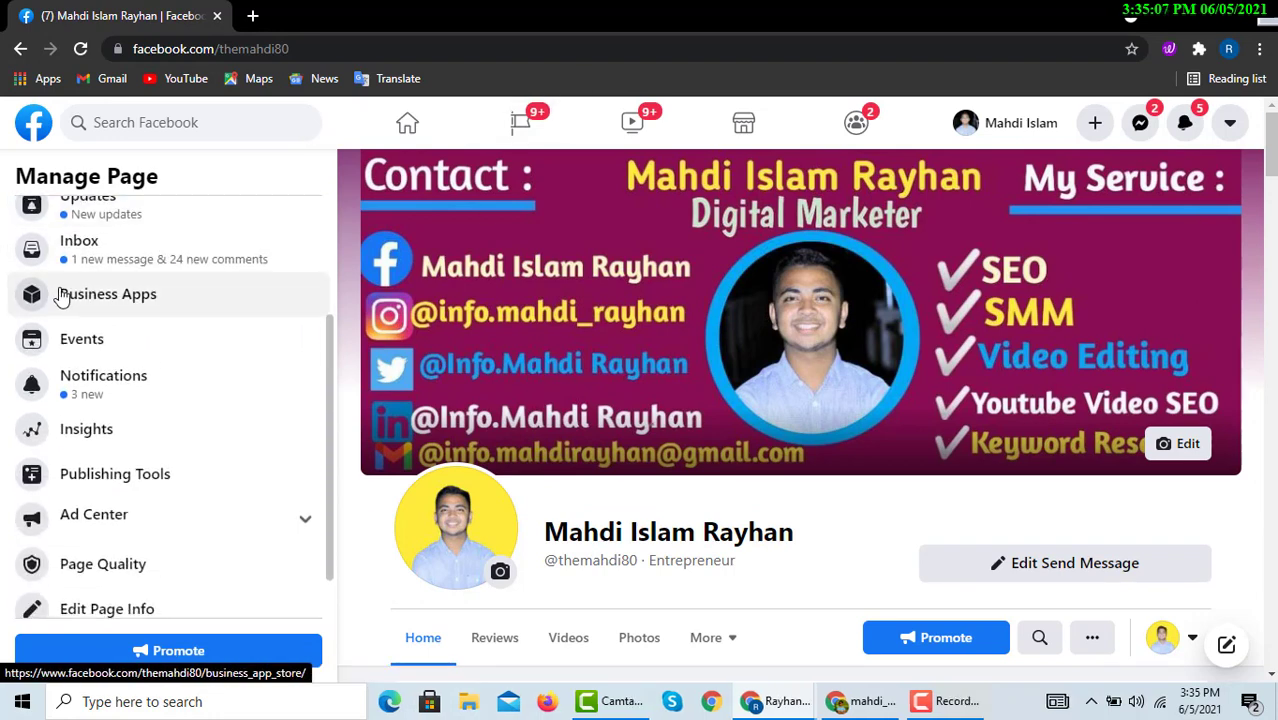
pyautogui.scroll(-1, 210, 500)
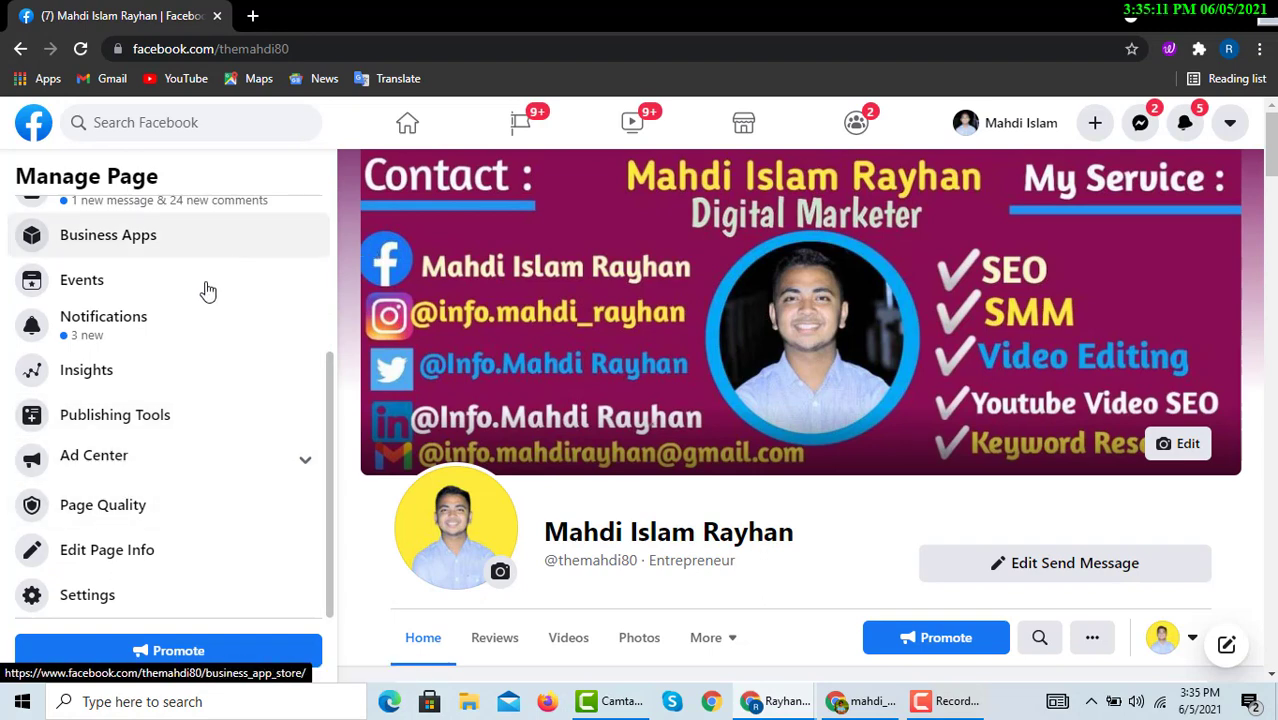
pyautogui.scroll(4, 210, 298)
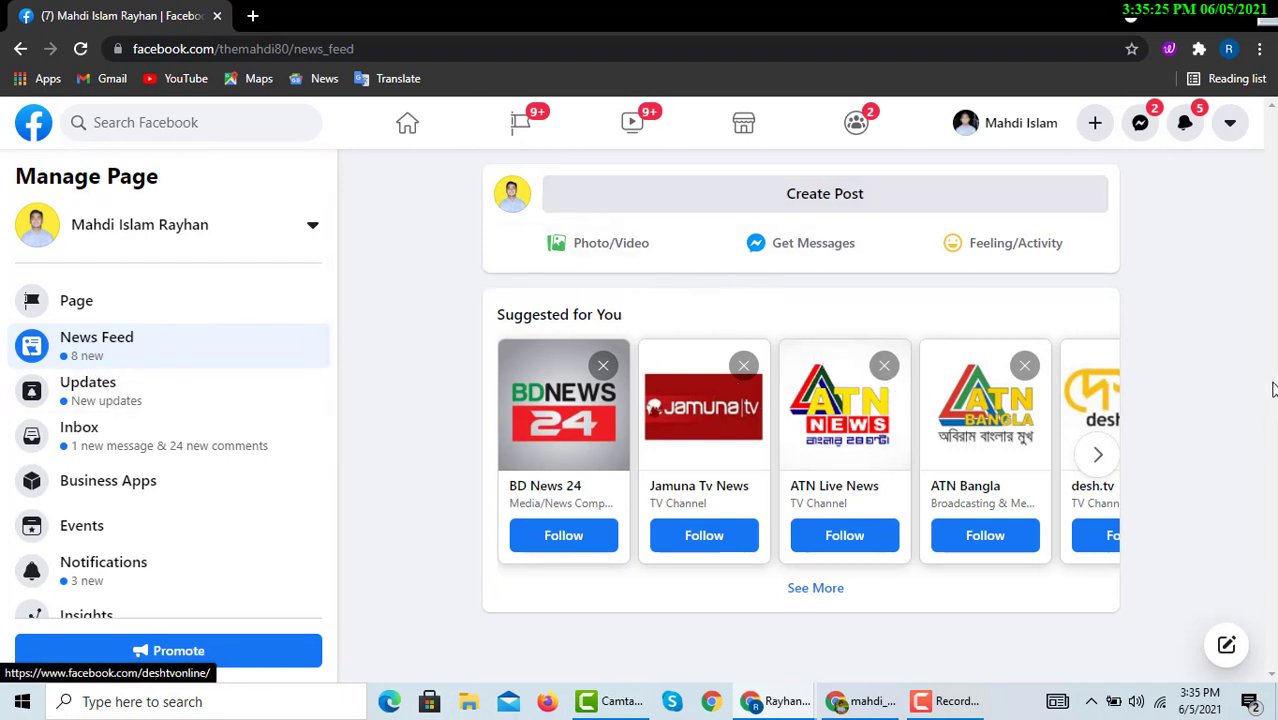
# - Open the Page's Updates and review the lists of Page interactions and messages
pyautogui.click(79, 403)
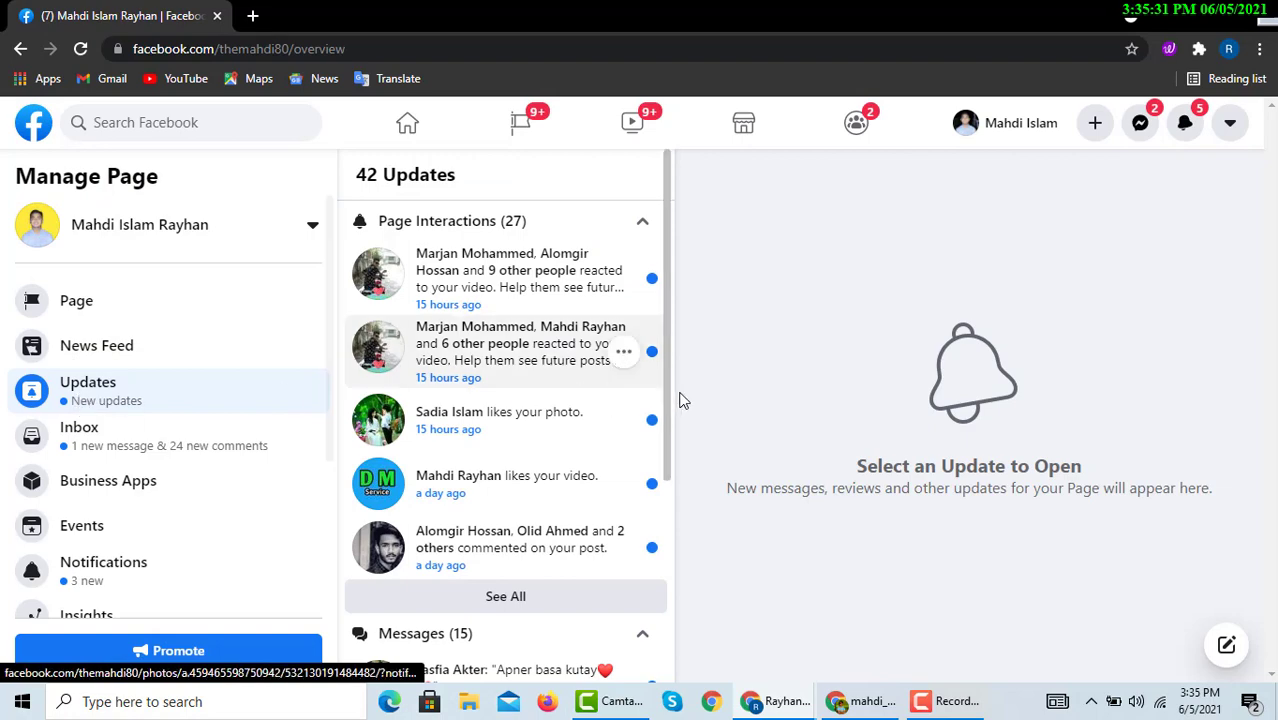
pyautogui.scroll(-3, 494, 360)
pyautogui.scroll(3, 498, 400)
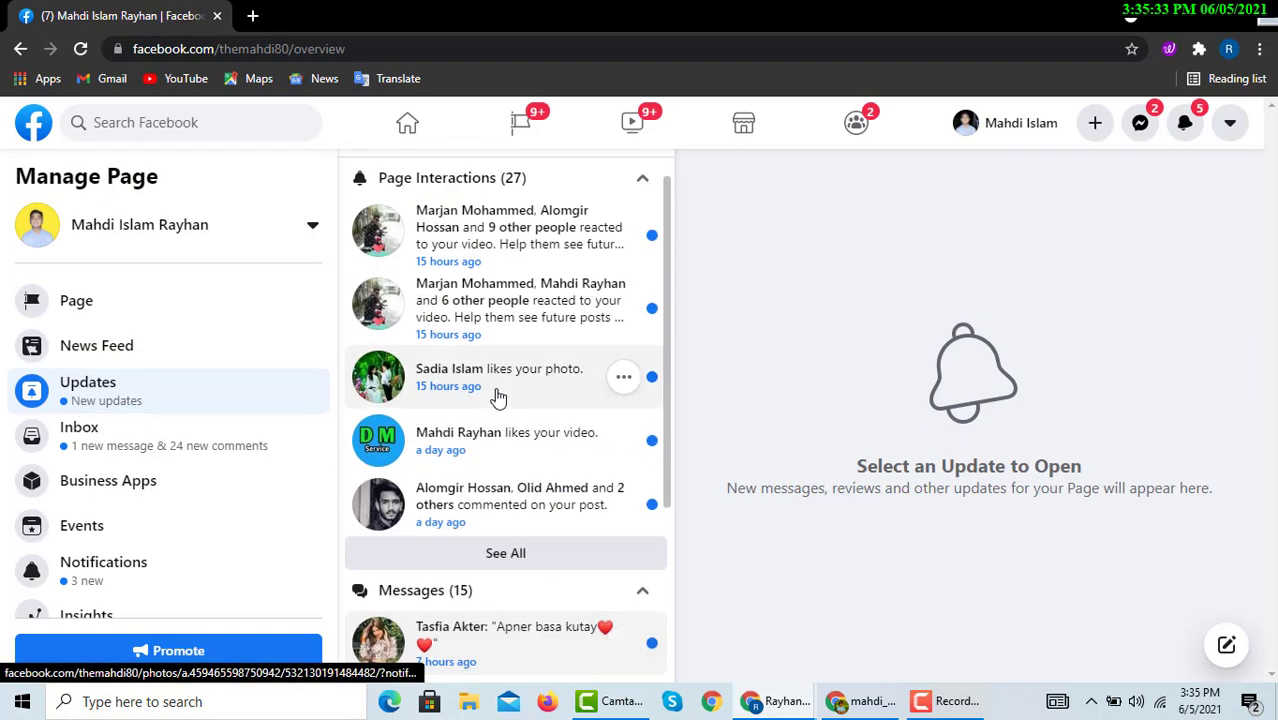
pyautogui.scroll(-3, 585, 397)
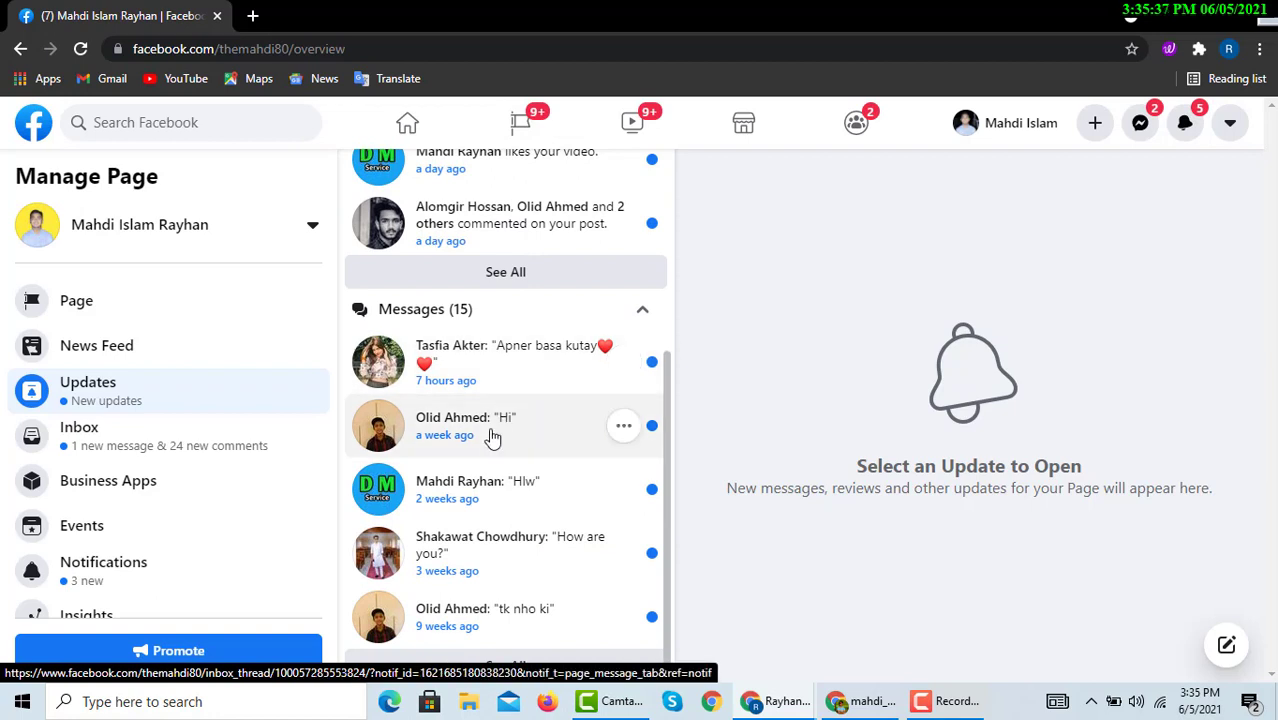
pyautogui.scroll(4, 491, 438)
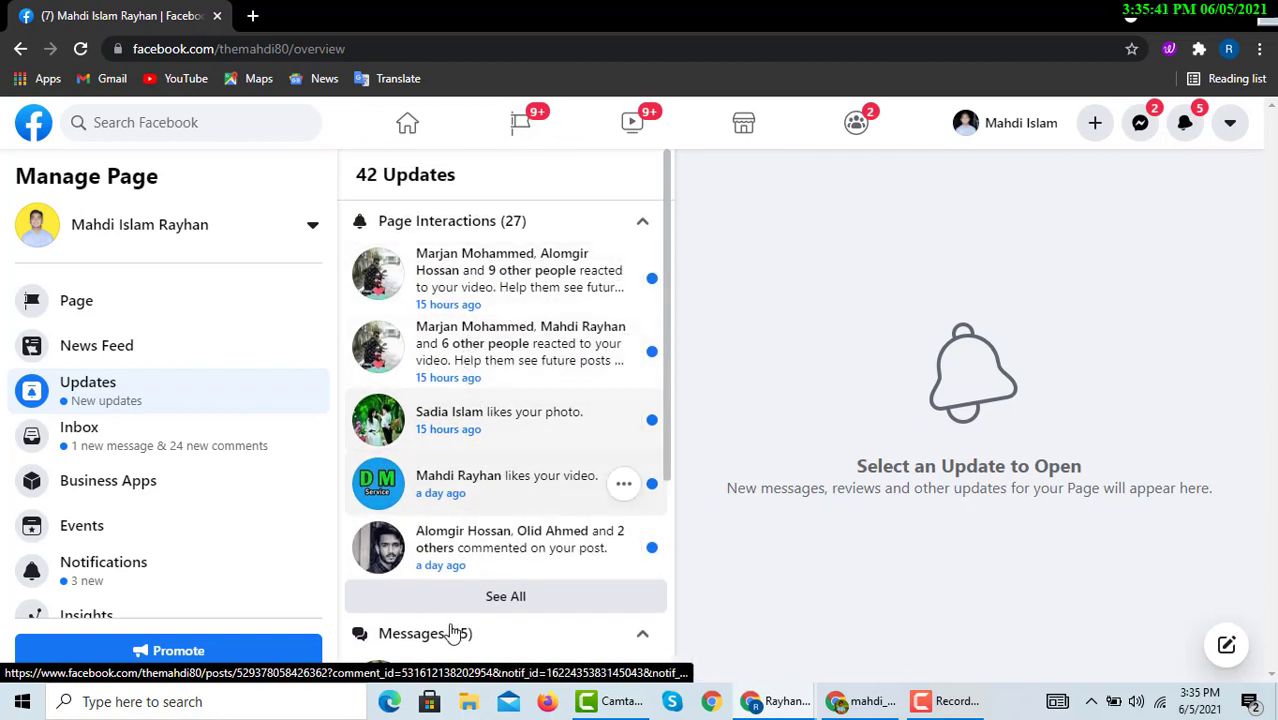
pyautogui.scroll(-2, 491, 314)
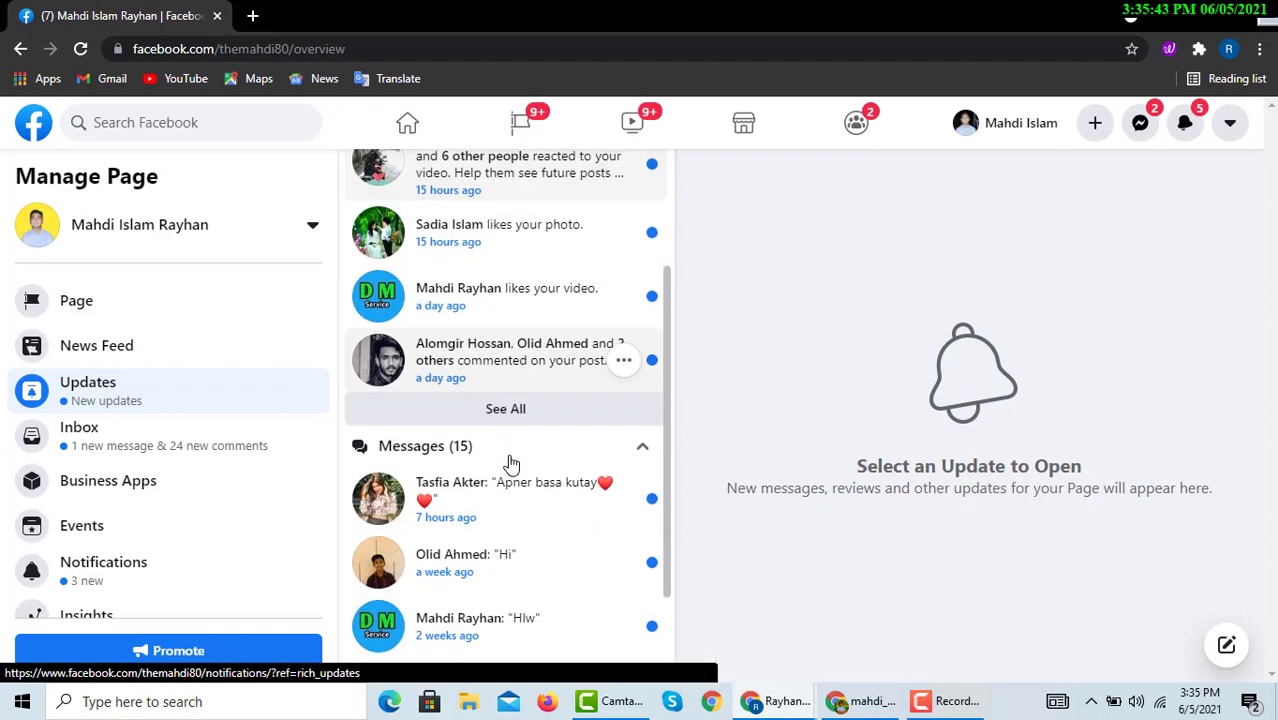
# - Open the update about people commenting on a post and examine that video post's reach, engagement and comments
pyautogui.click(519, 369)
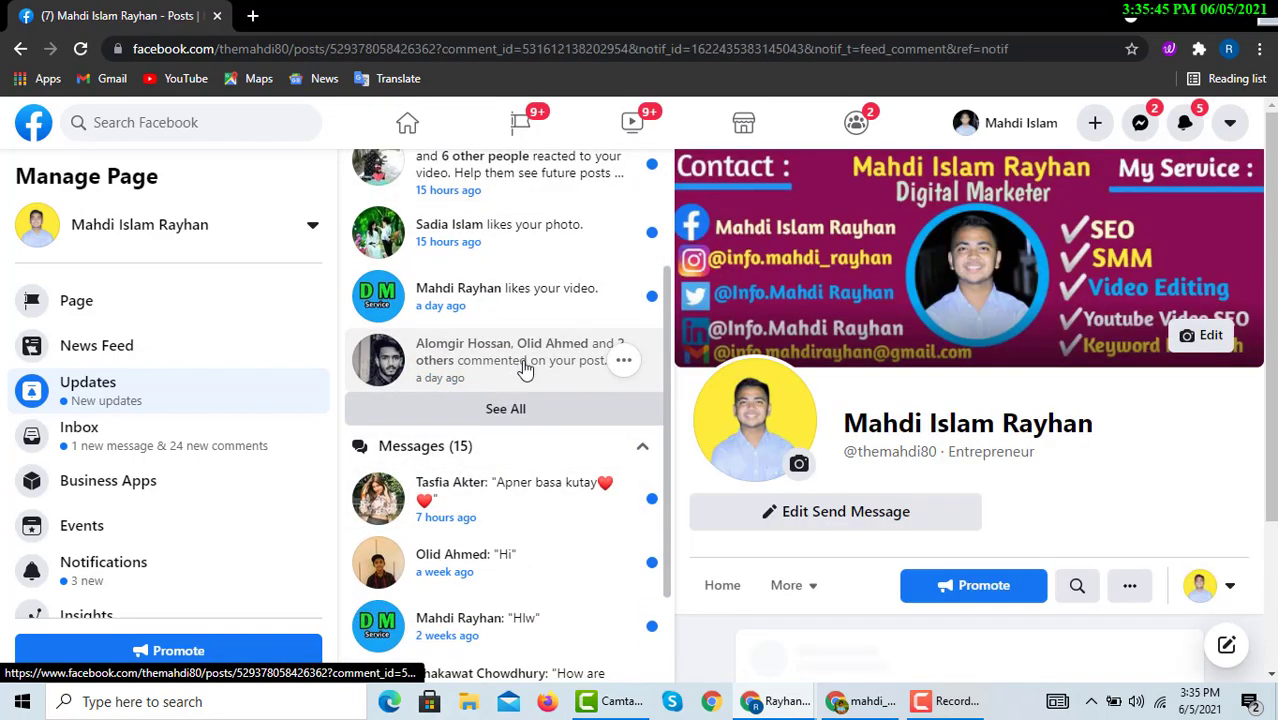
pyautogui.scroll(-2, 860, 425)
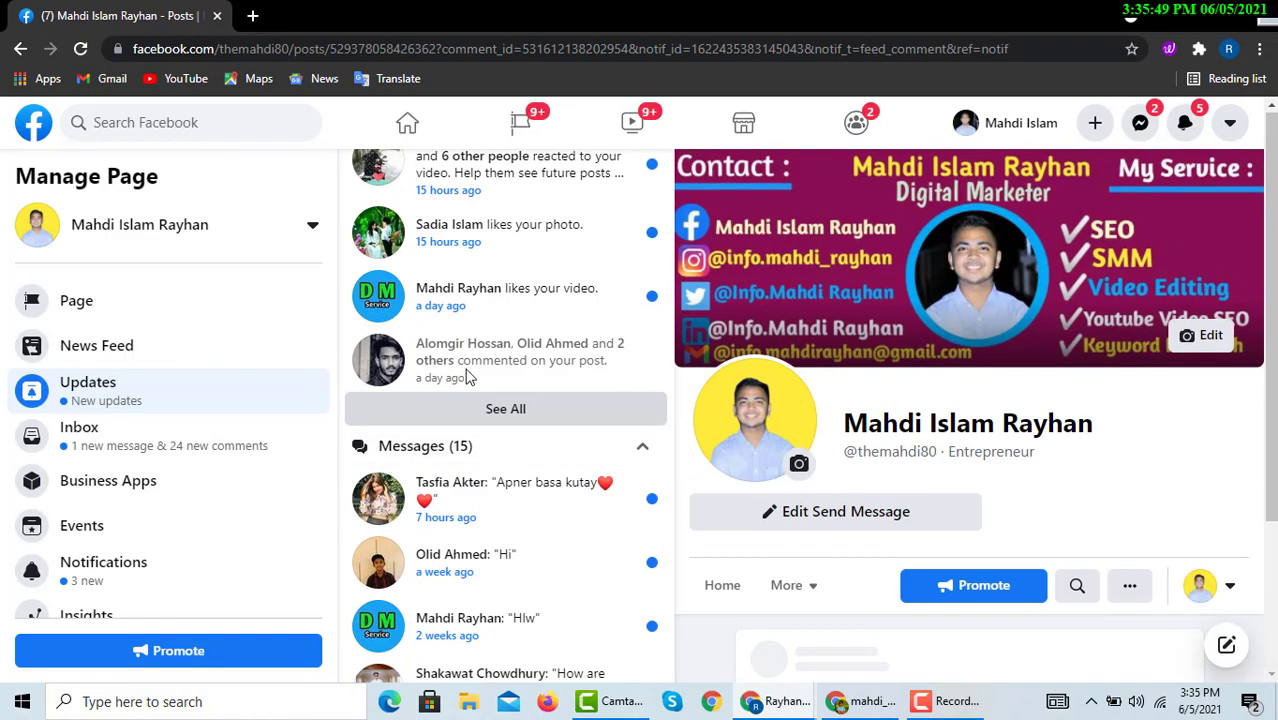
pyautogui.scroll(-5, 935, 466)
pyautogui.scroll(-4, 936, 465)
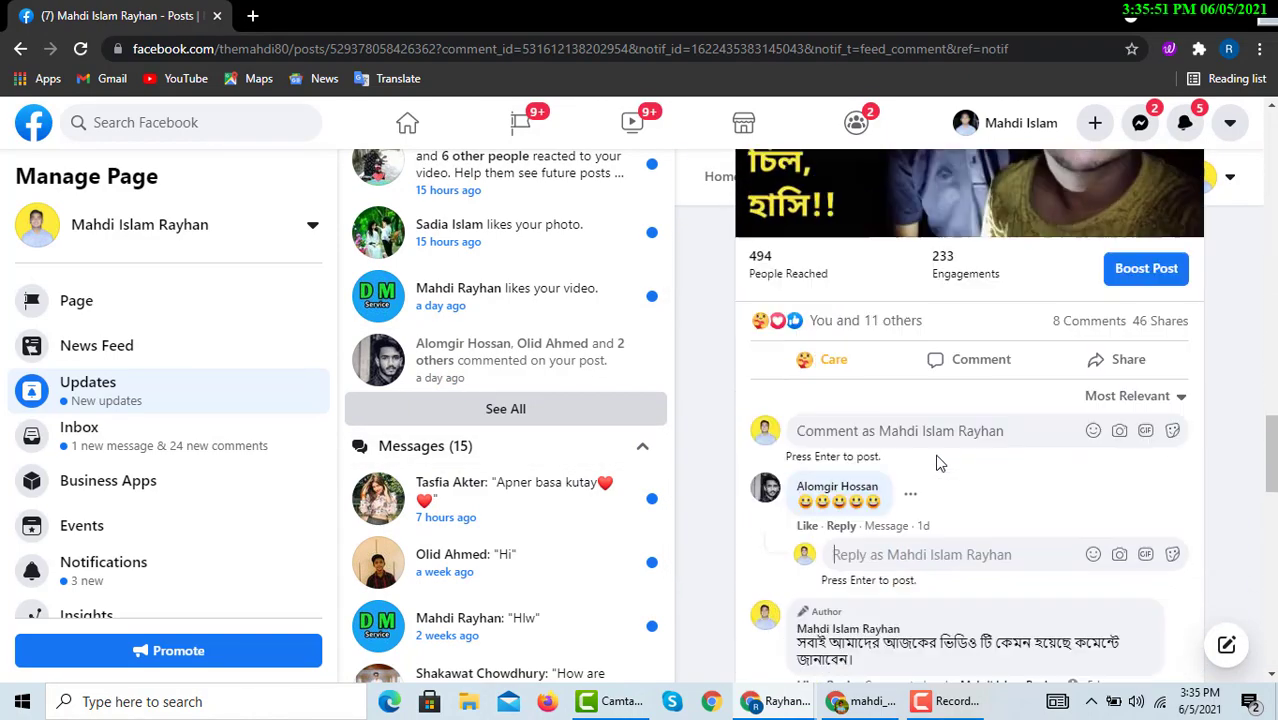
pyautogui.scroll(2, 900, 455)
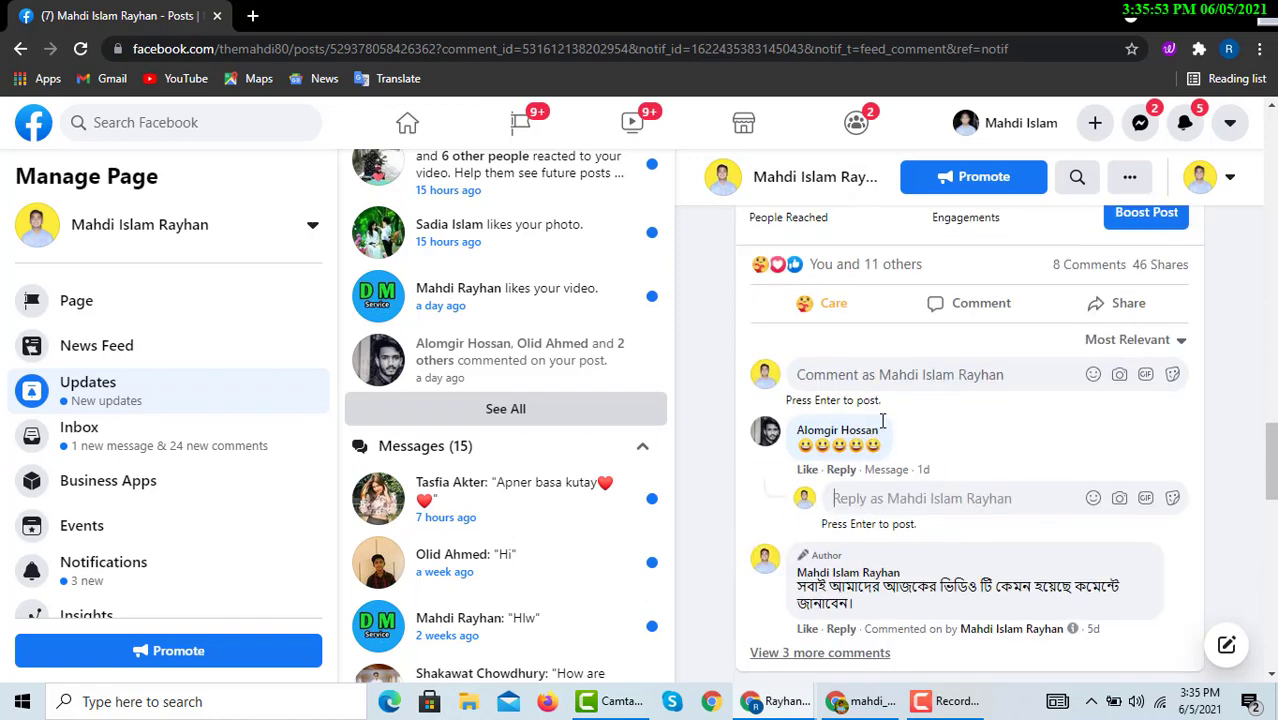
pyautogui.scroll(3, 882, 420)
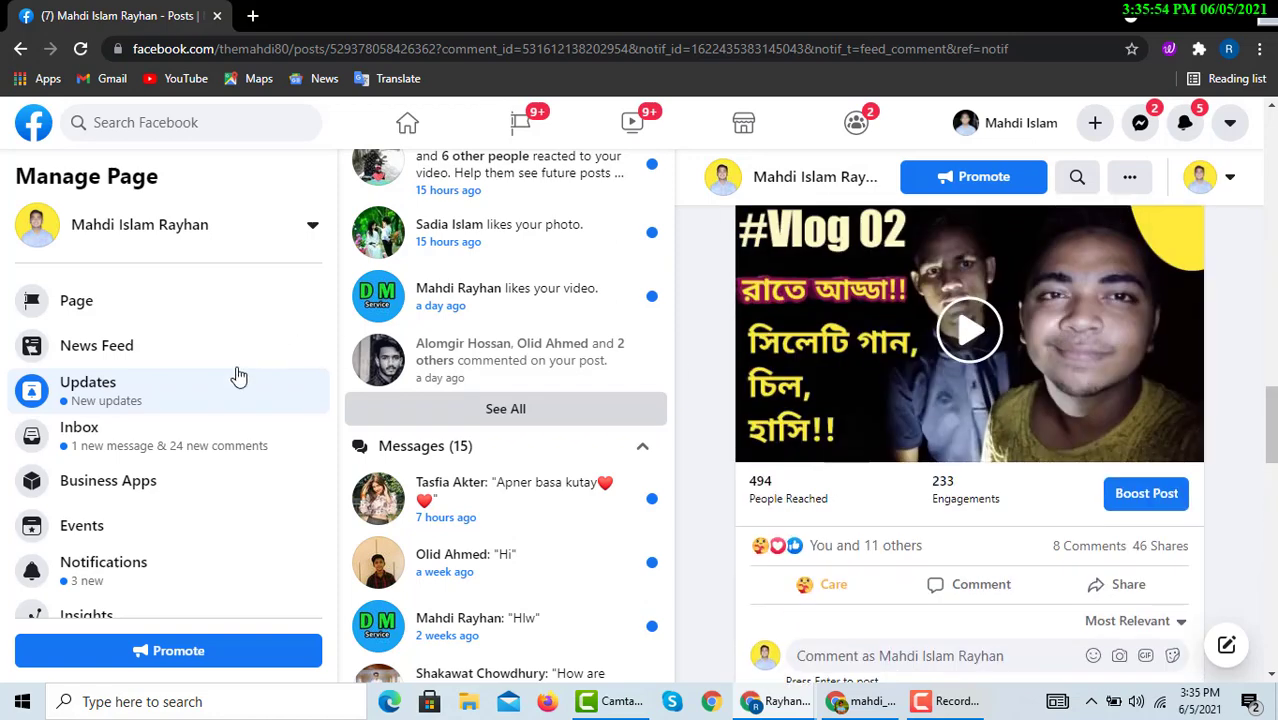
# - View the Page's Inbox and go back to the Updates overview
pyautogui.click(172, 450)
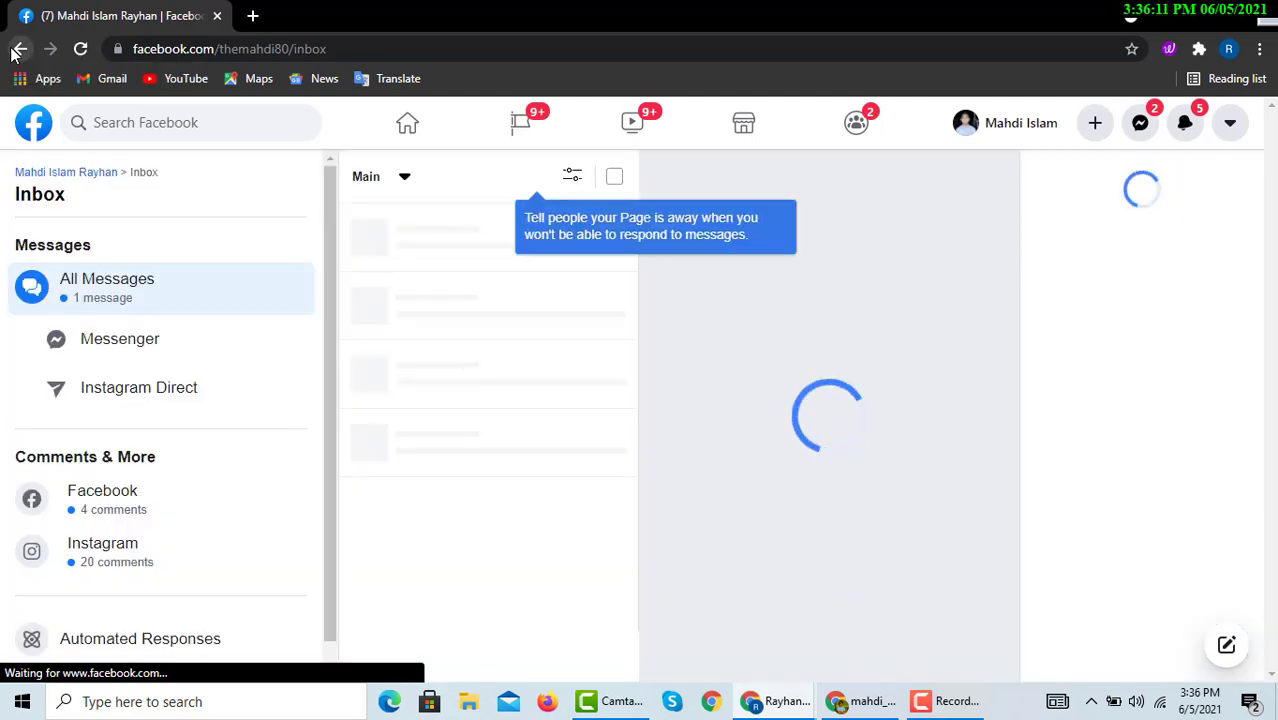
pyautogui.click(18, 49)
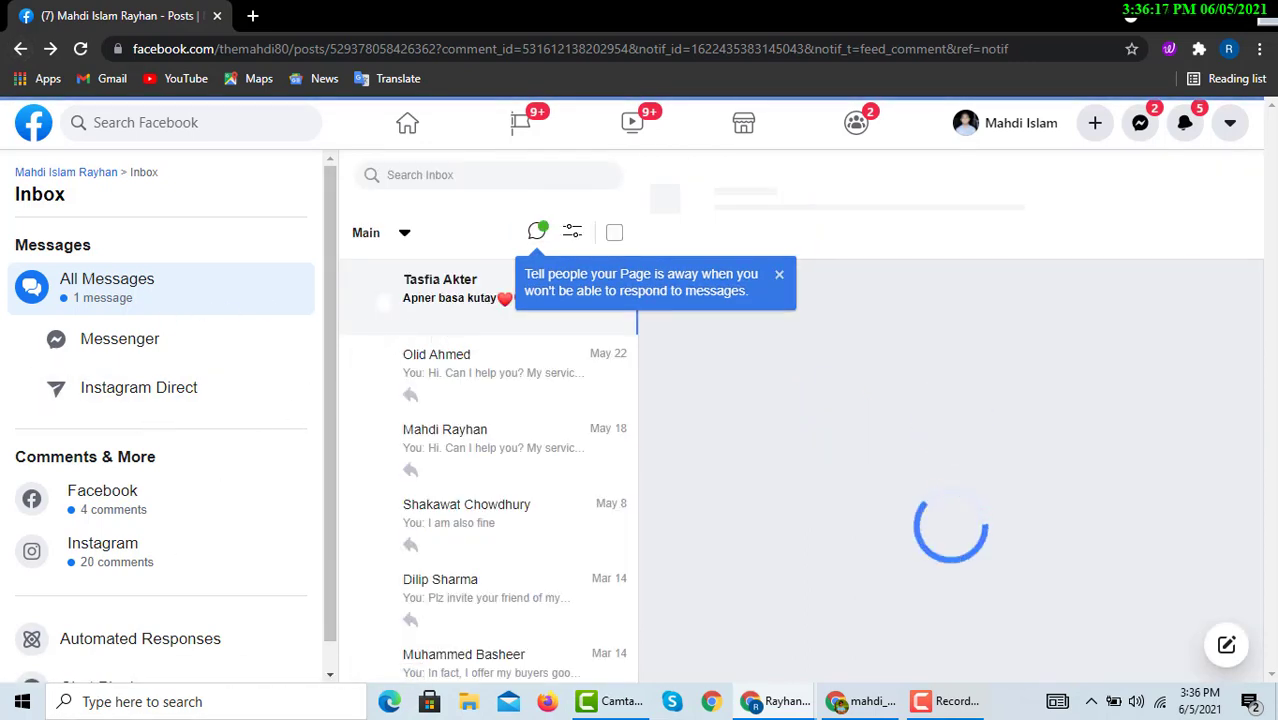
pyautogui.click(20, 50)
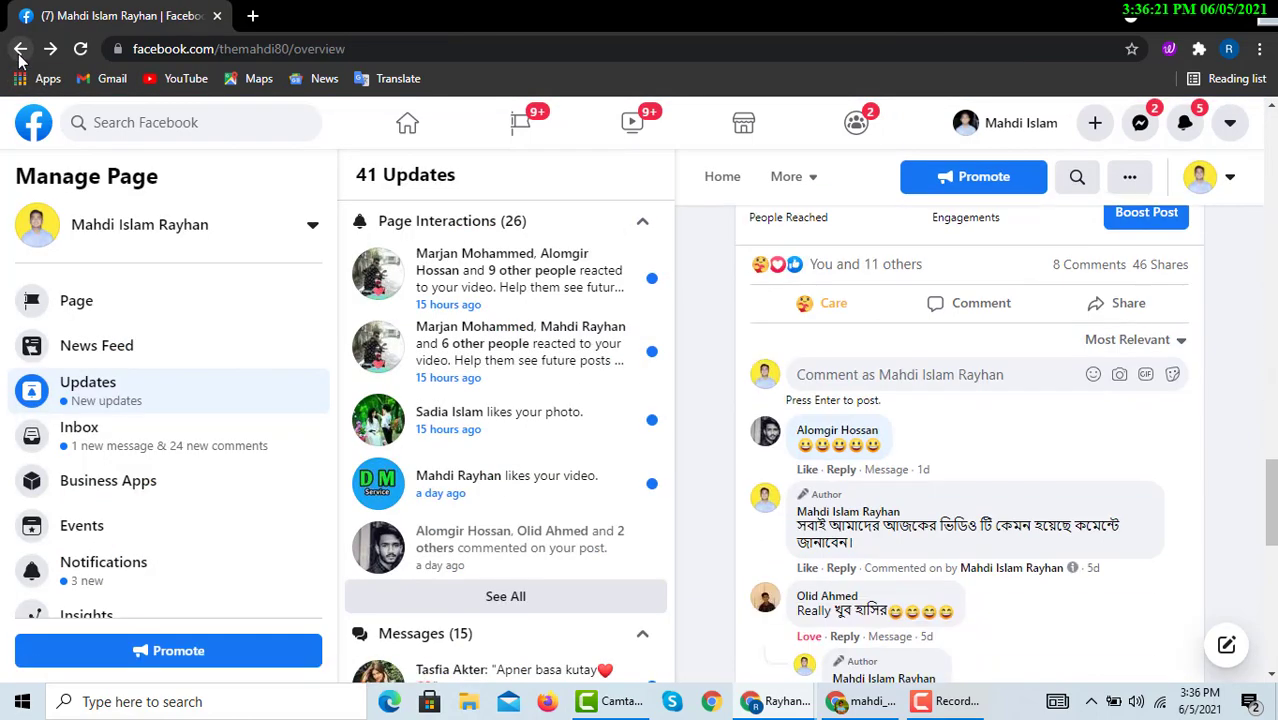
# - Open the Page's Insights and look through its sections down to Messages and the Page Summary
pyautogui.scroll(-1, 120, 500)
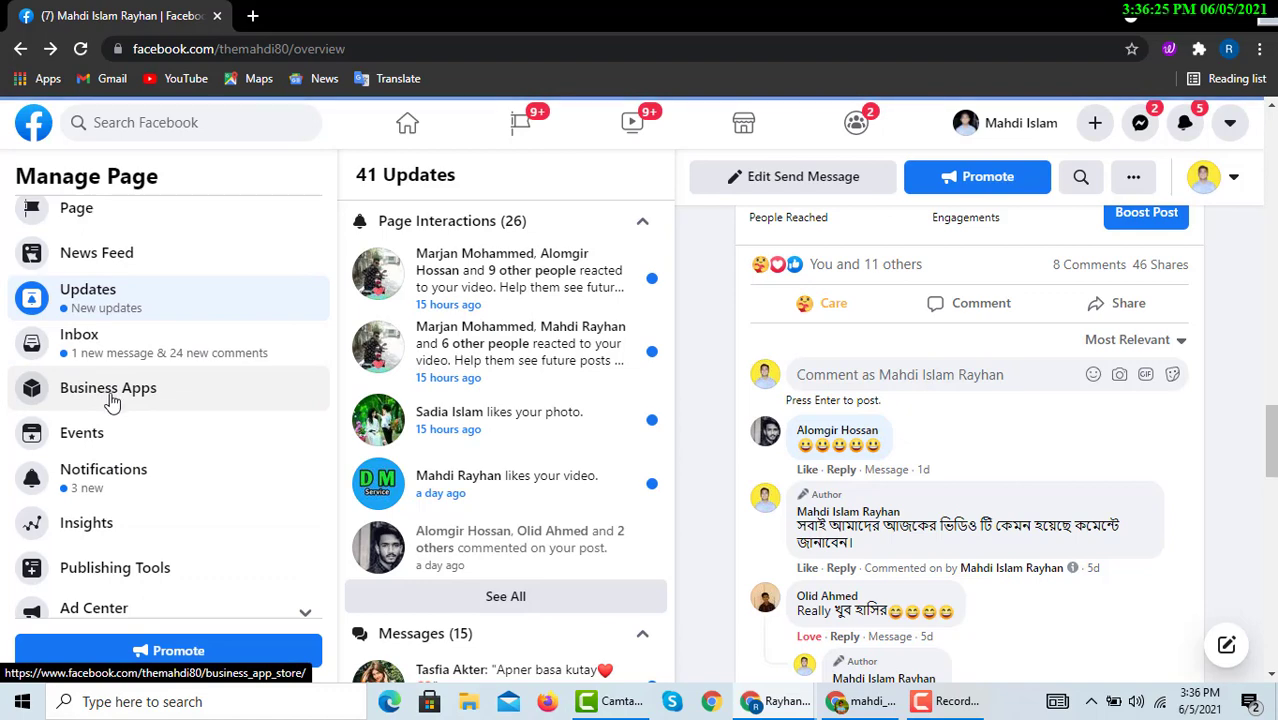
pyautogui.click(950, 701)
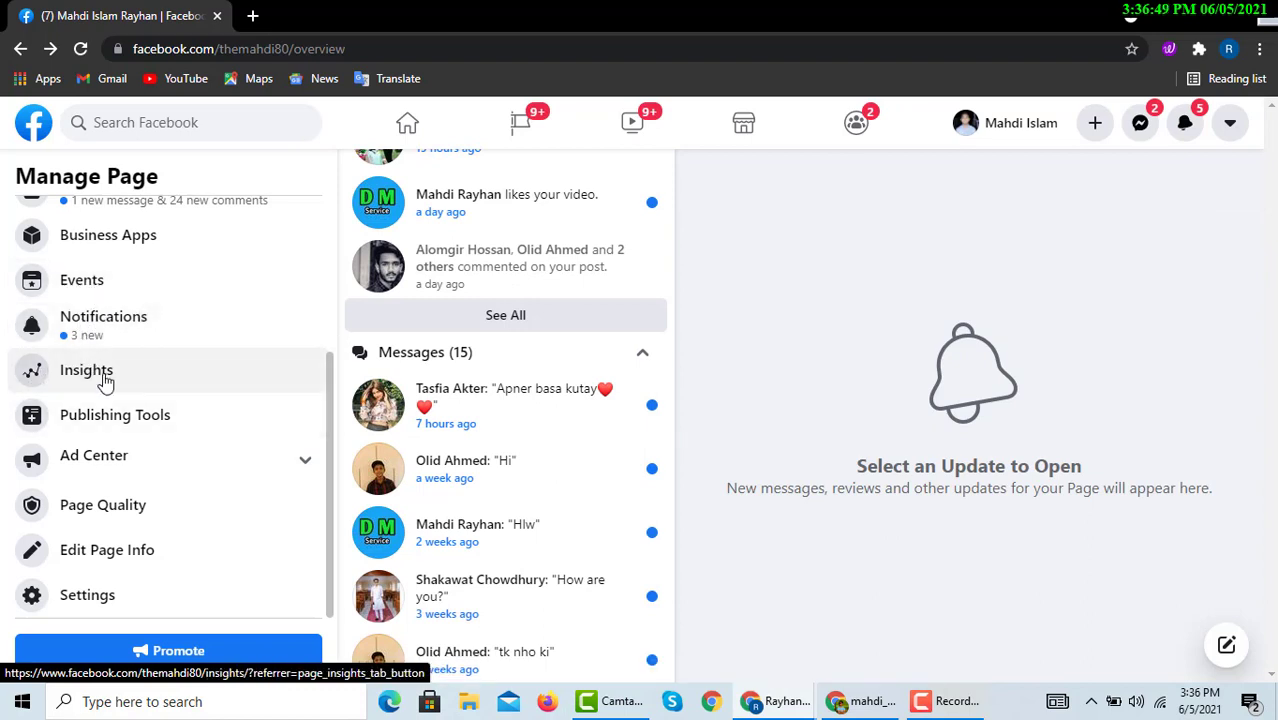
pyautogui.click(105, 380)
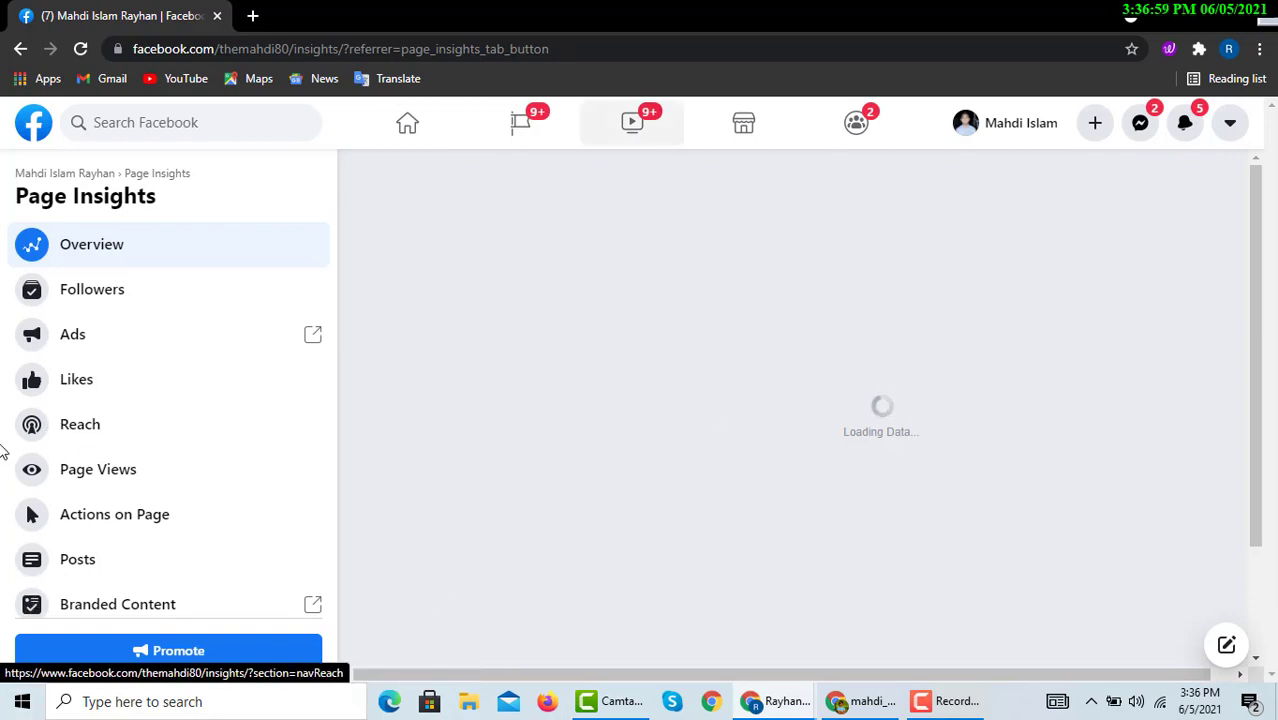
pyautogui.click(31, 426)
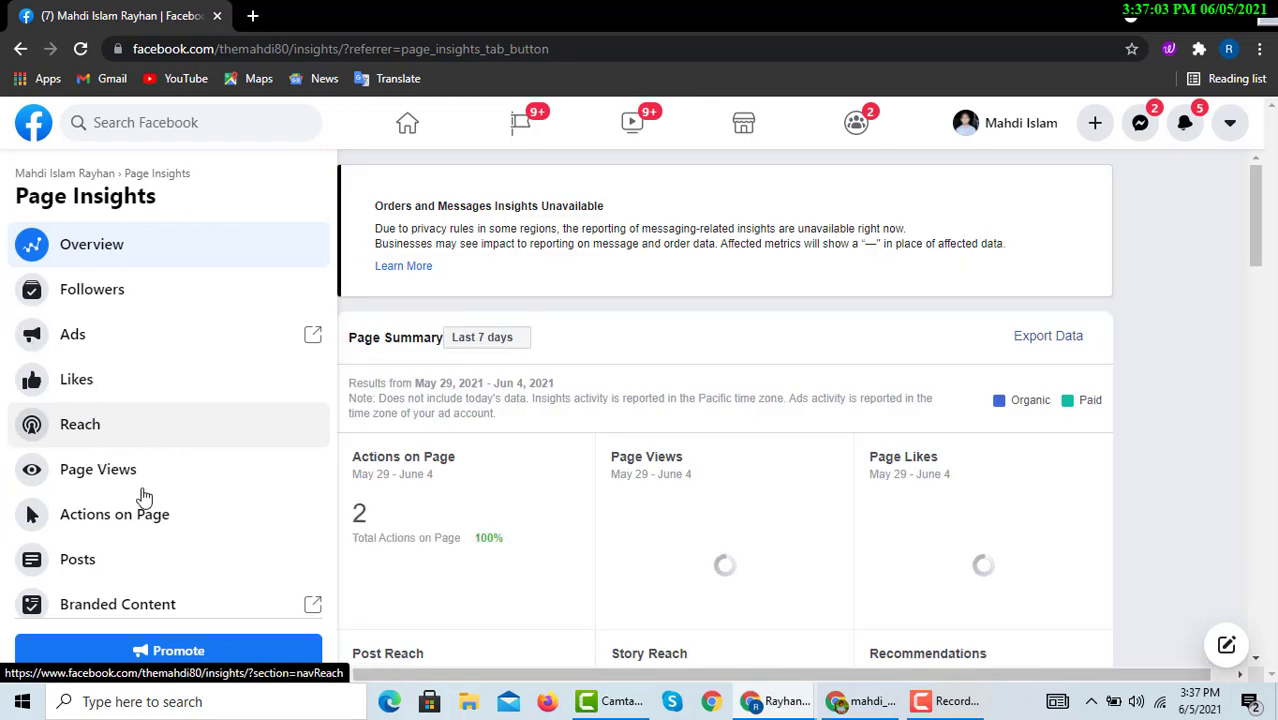
pyautogui.scroll(-1, 170, 473)
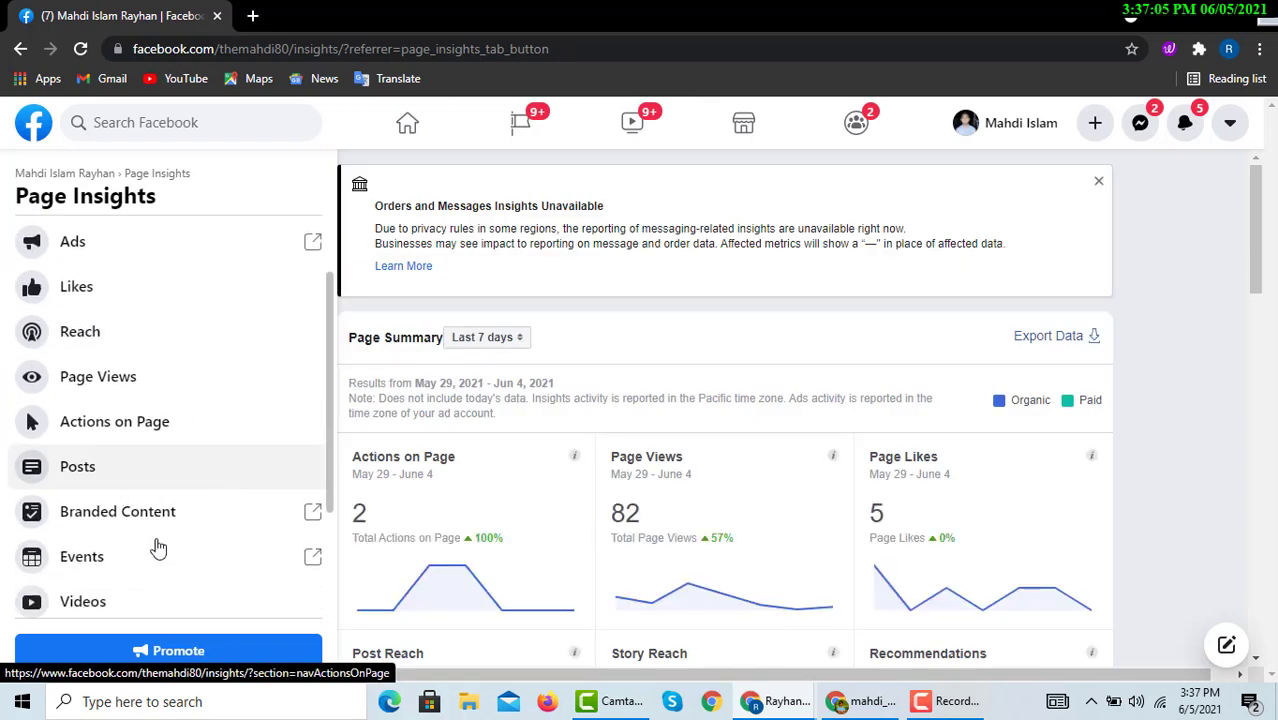
pyautogui.scroll(-2, 182, 545)
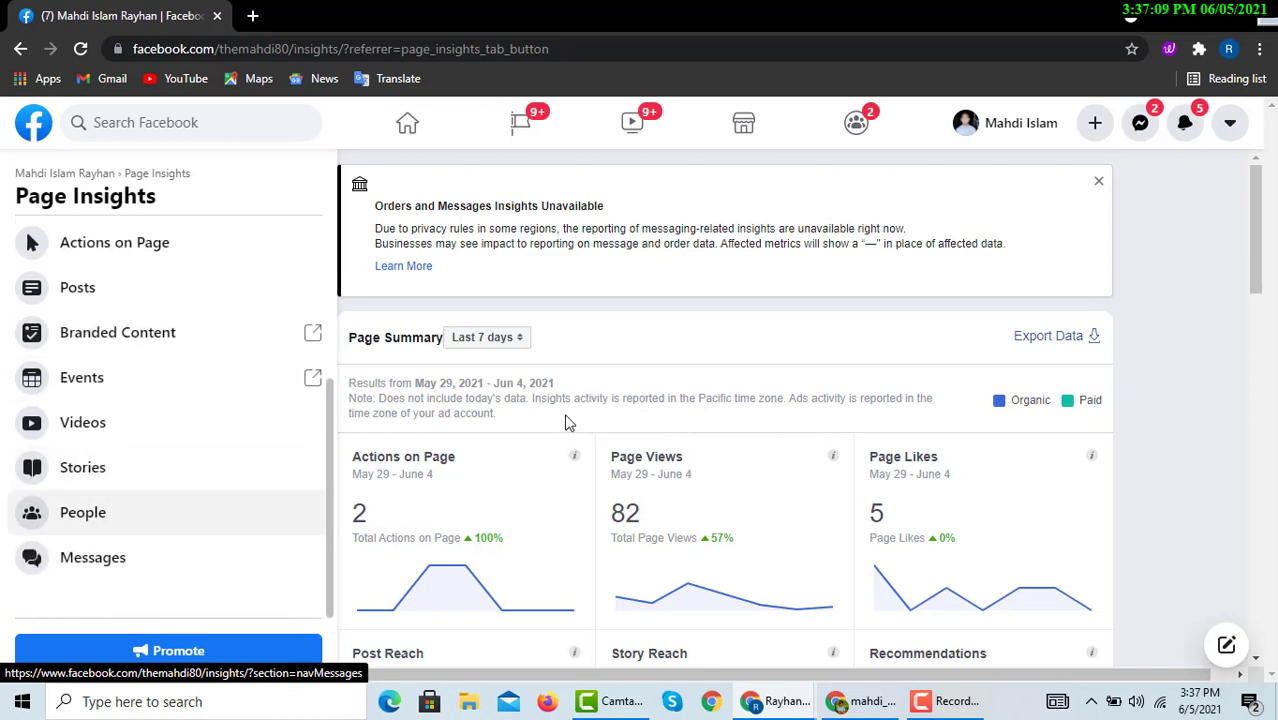
pyautogui.scroll(-1, 568, 422)
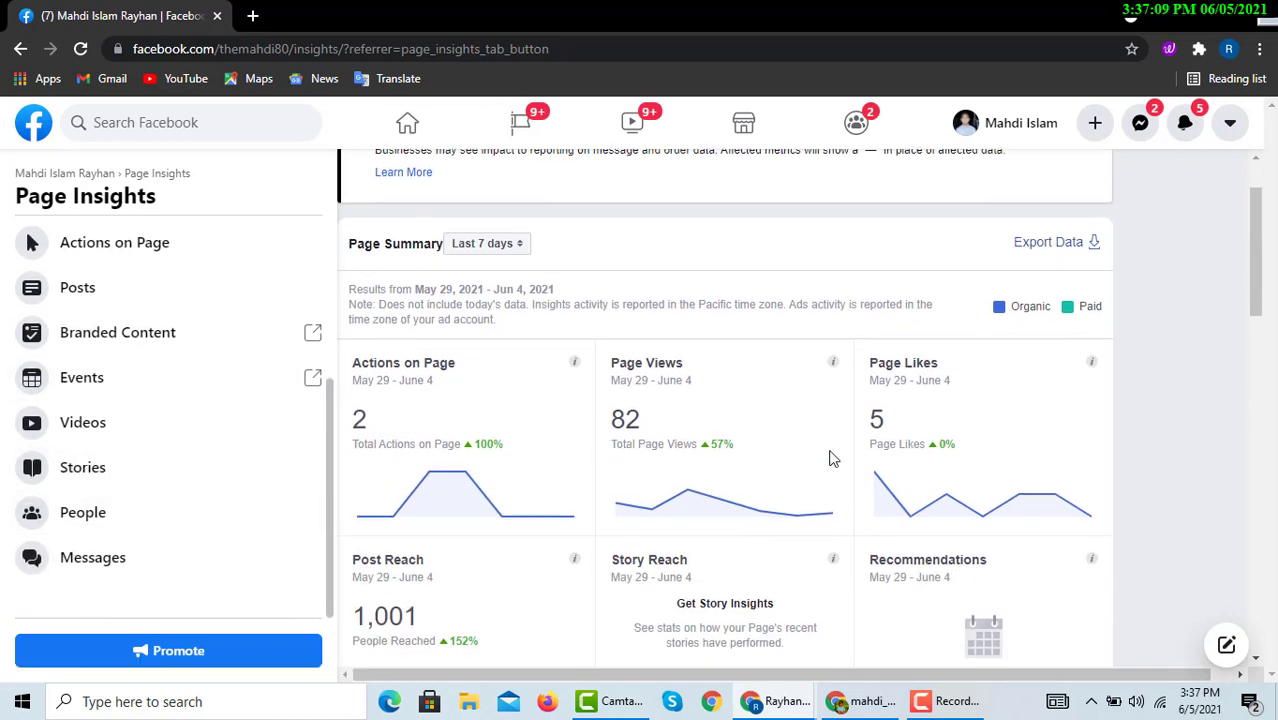
# - Check the date range choices of the Page Summary and review its metric cards for the last 7 days
pyautogui.click(522, 246)
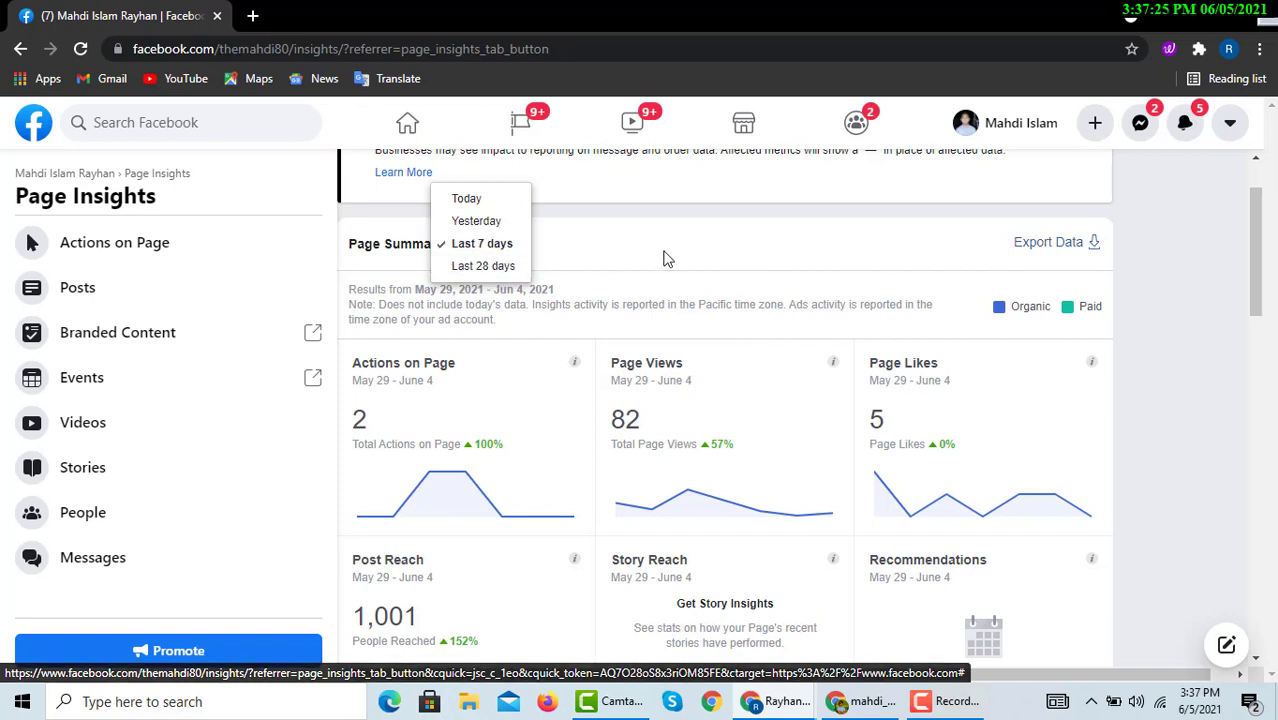
pyautogui.scroll(-2, 609, 302)
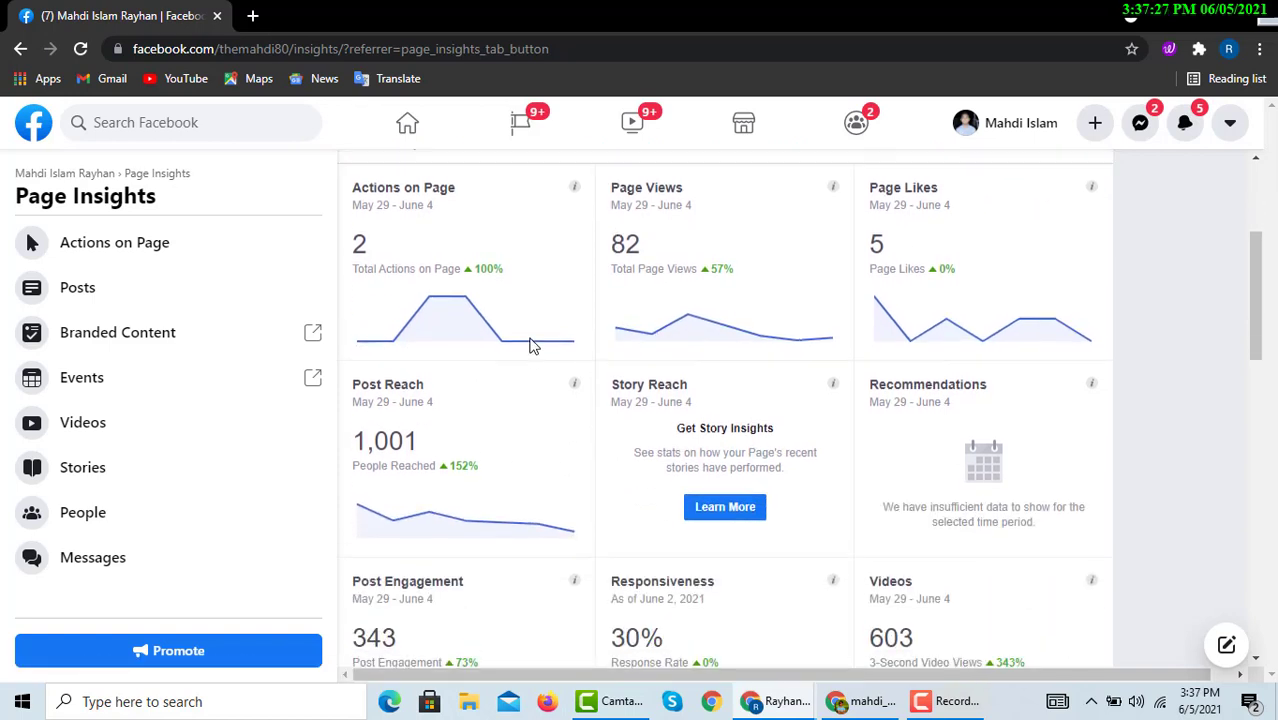
pyautogui.scroll(2, 605, 428)
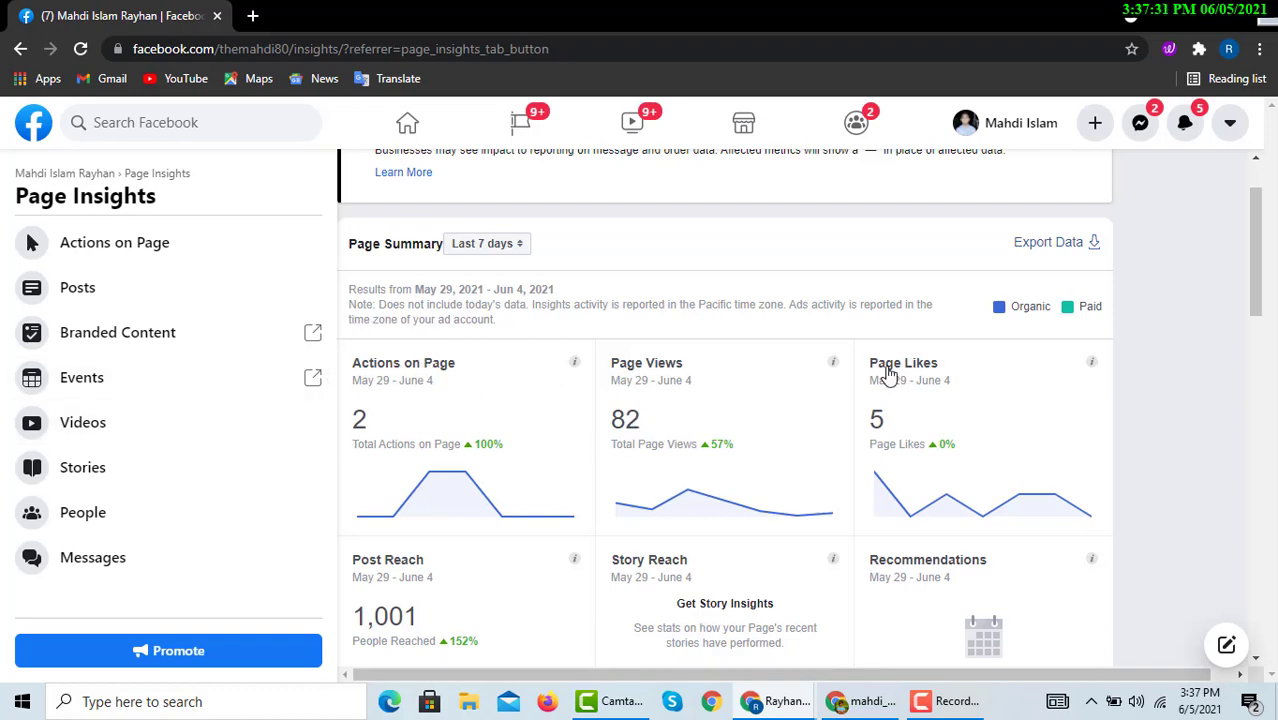
pyautogui.scroll(-3, 879, 445)
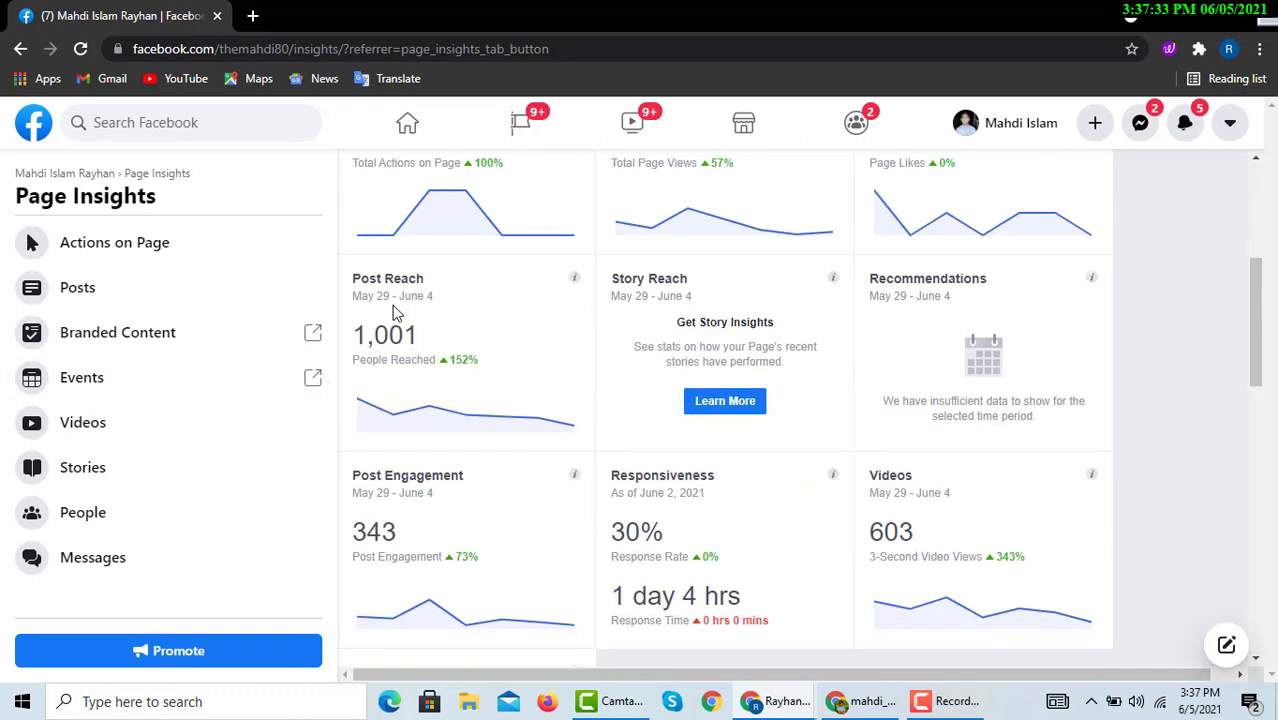
pyautogui.click(957, 701)
pyautogui.click(1187, 630)
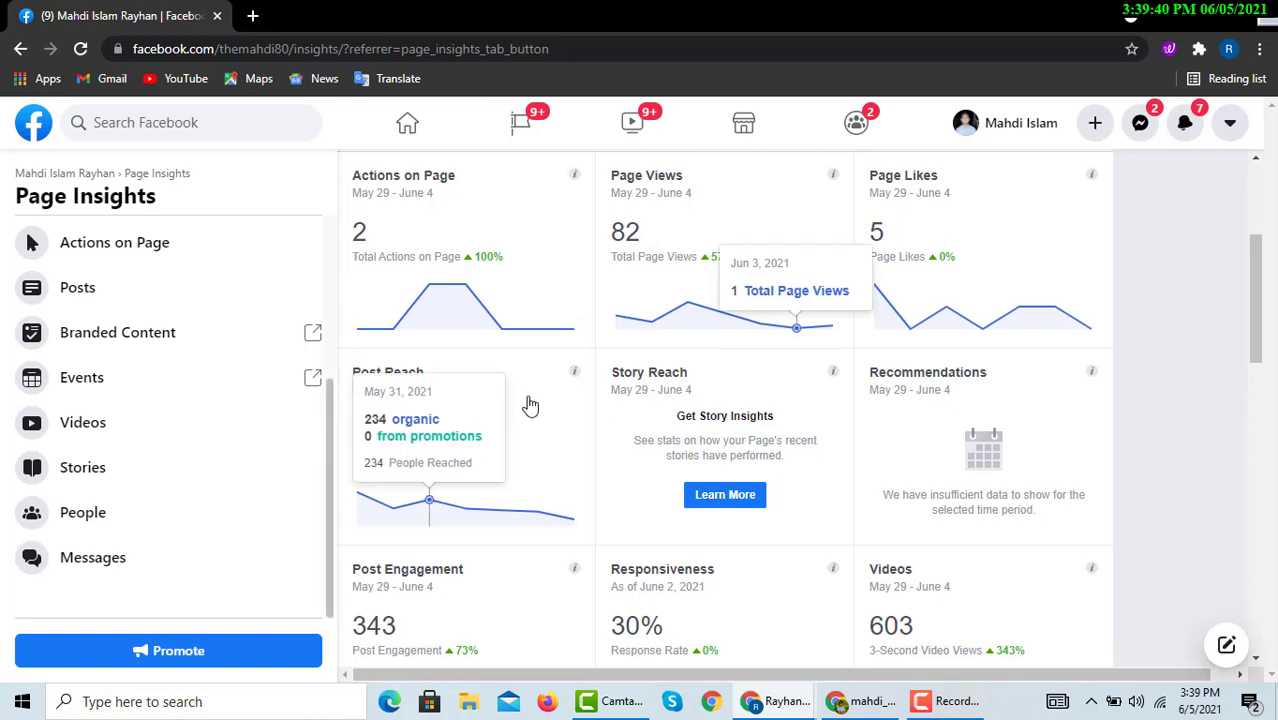
# - Examine the Post Engagement, Responsiveness, Videos and Page Followers cards and the table of the five most recent posts
pyautogui.scroll(-3, 662, 475)
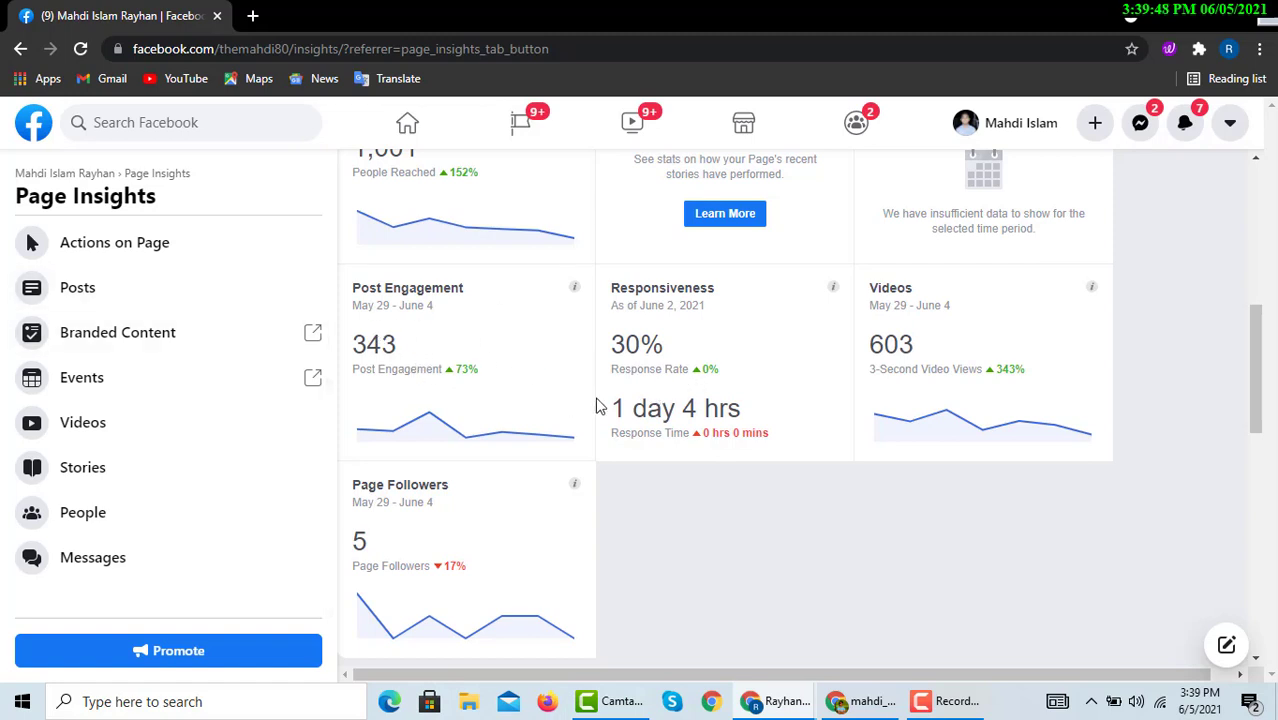
pyautogui.scroll(-2, 500, 420)
pyautogui.scroll(-1, 393, 380)
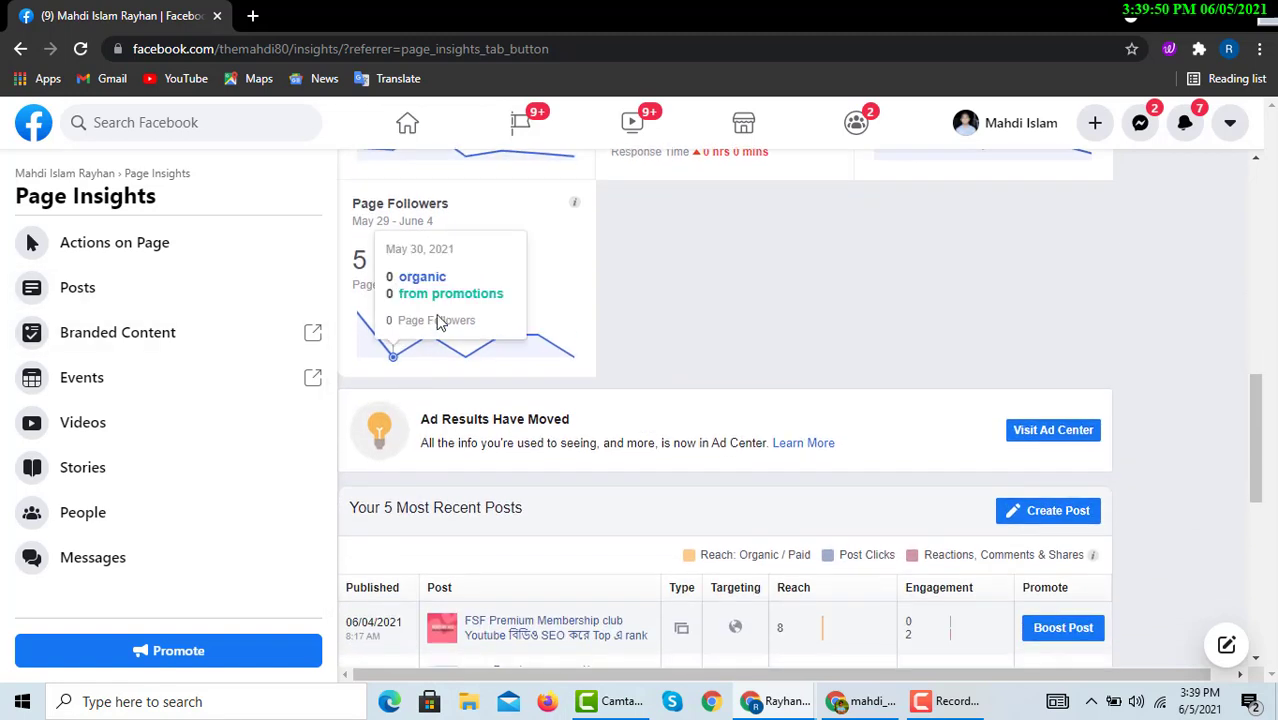
pyautogui.scroll(-3, 655, 391)
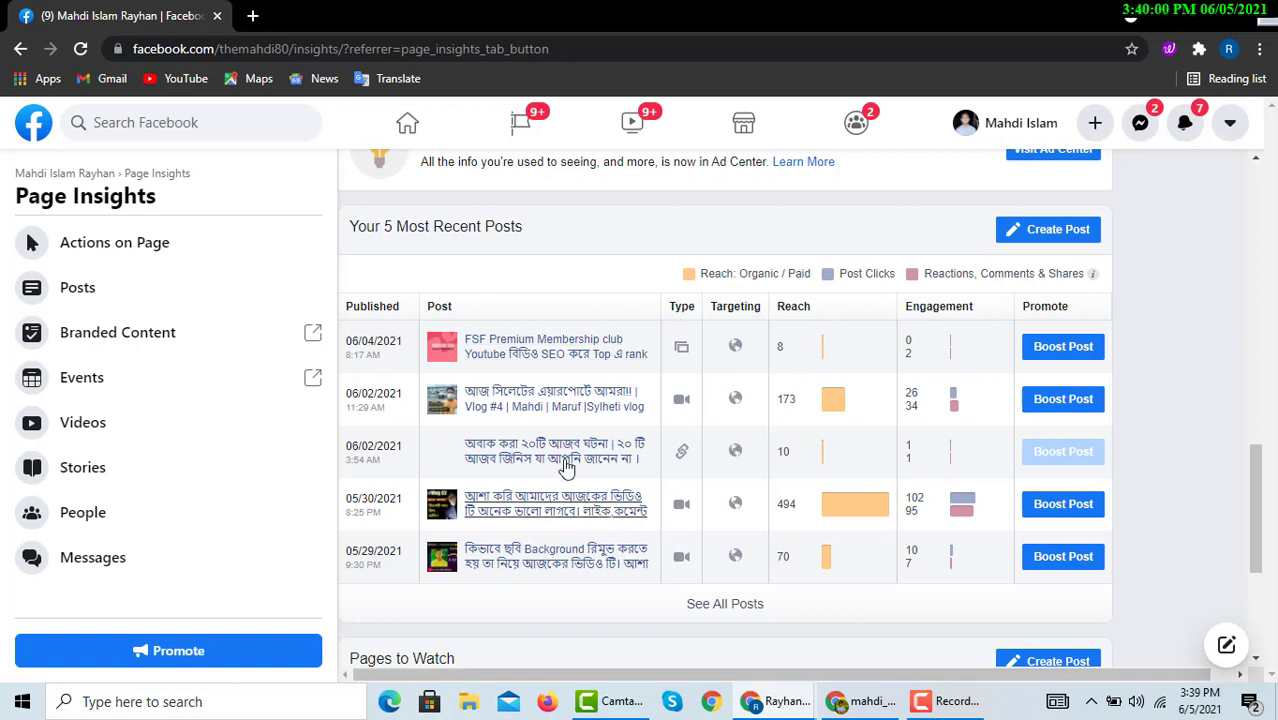
# - View the Pages to Watch comparison below the table of recent posts in the Insights overview
pyautogui.scroll(-1, 886, 460)
pyautogui.scroll(-3, 886, 460)
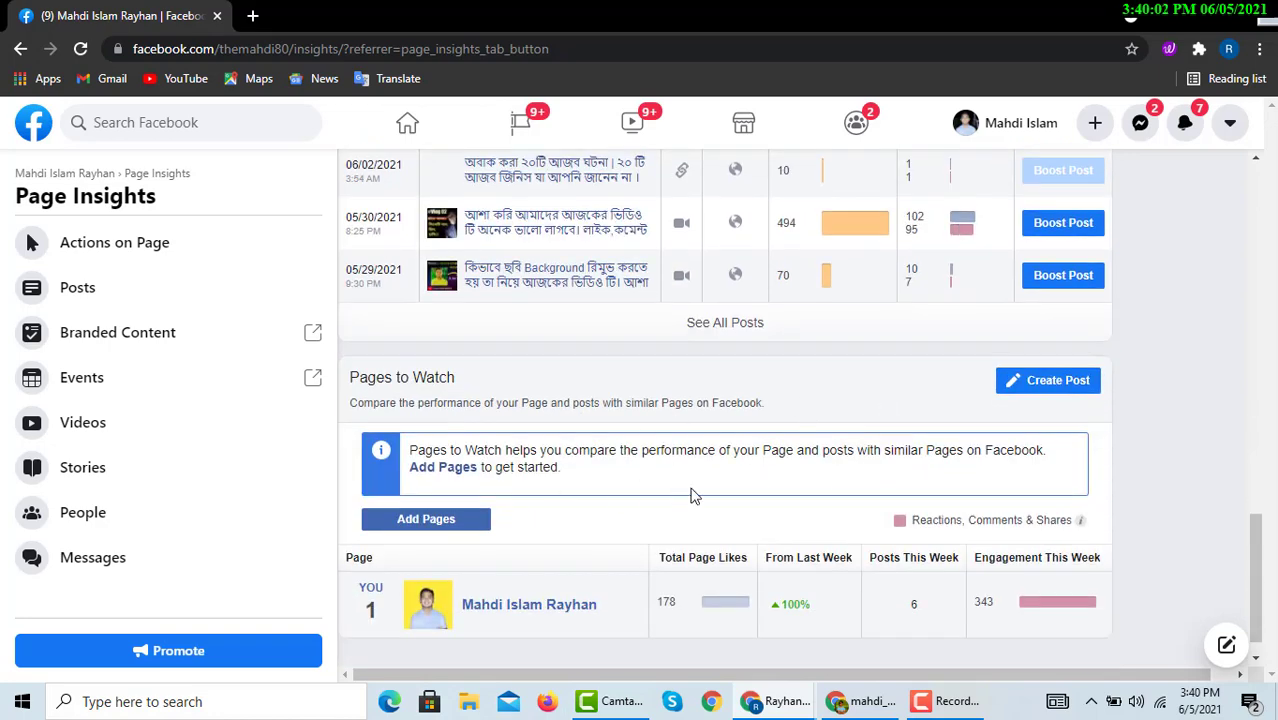
pyautogui.scroll(3, 700, 300)
# - Open the Followers insights and review the Total Page Followers, Page Followers and Where Your Page Follows Happened charts
pyautogui.scroll(3, 77, 320)
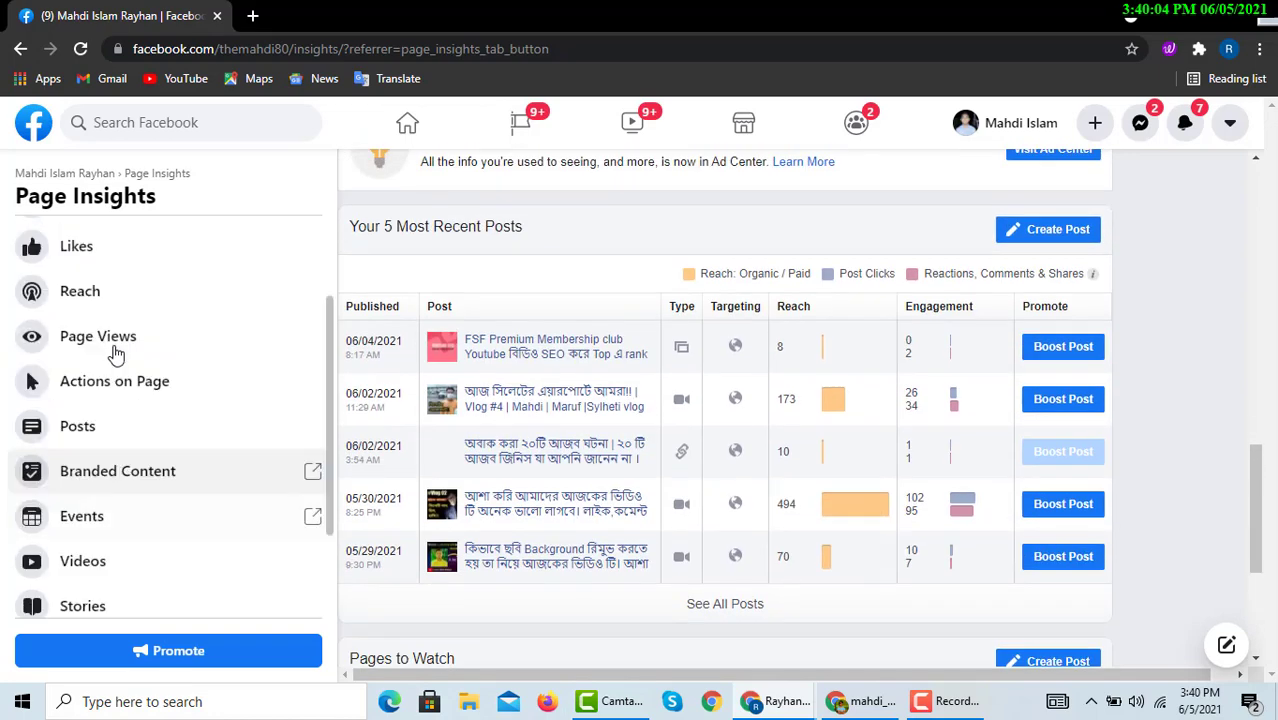
pyautogui.click(134, 292)
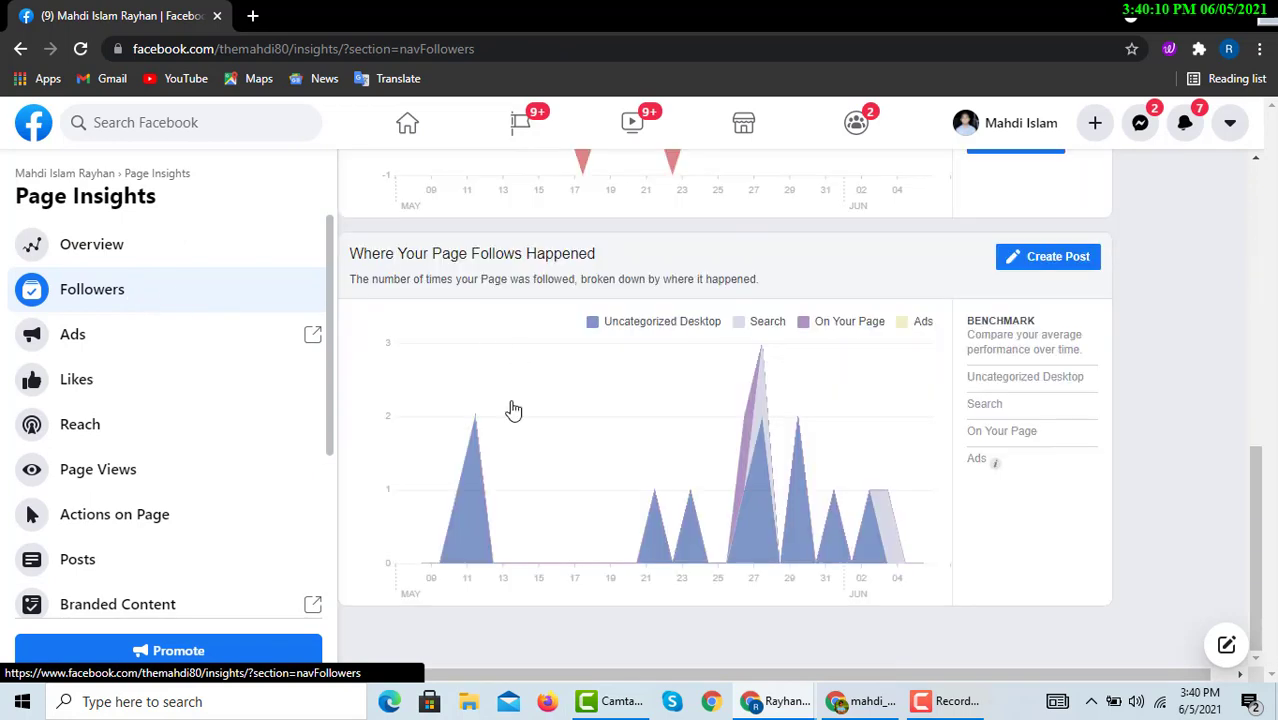
pyautogui.scroll(8, 600, 410)
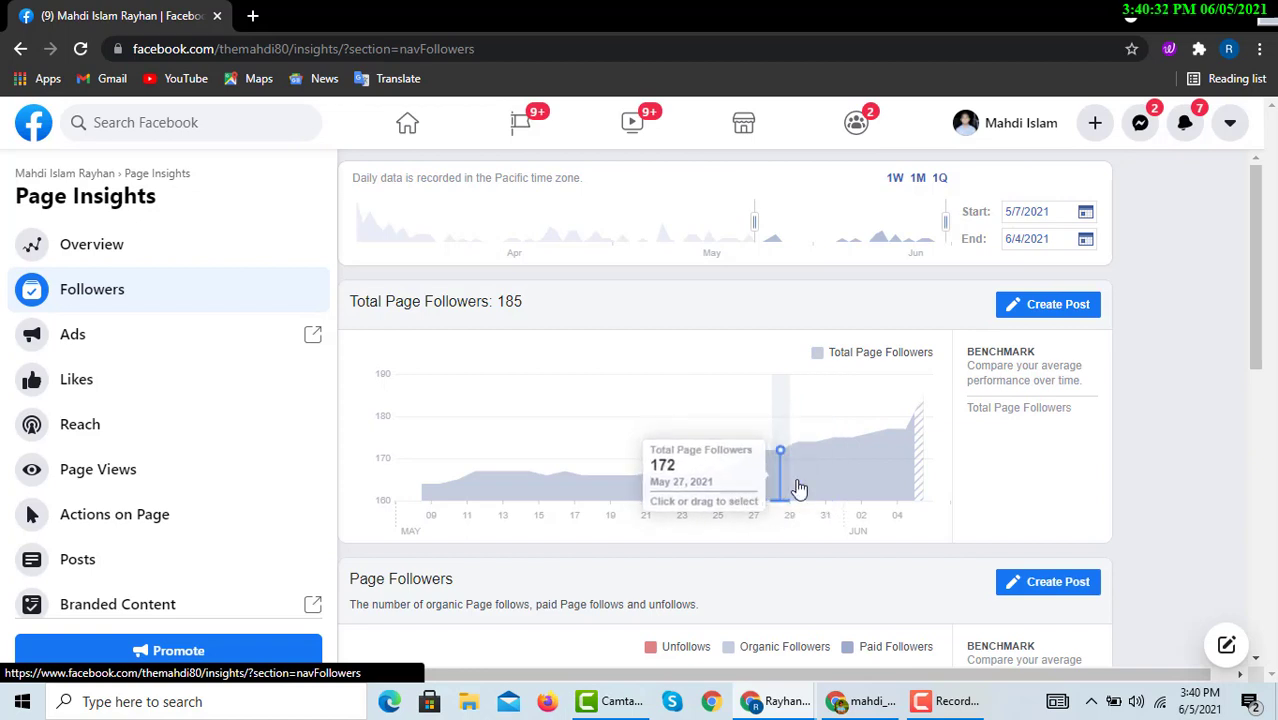
pyautogui.scroll(-2, 620, 430)
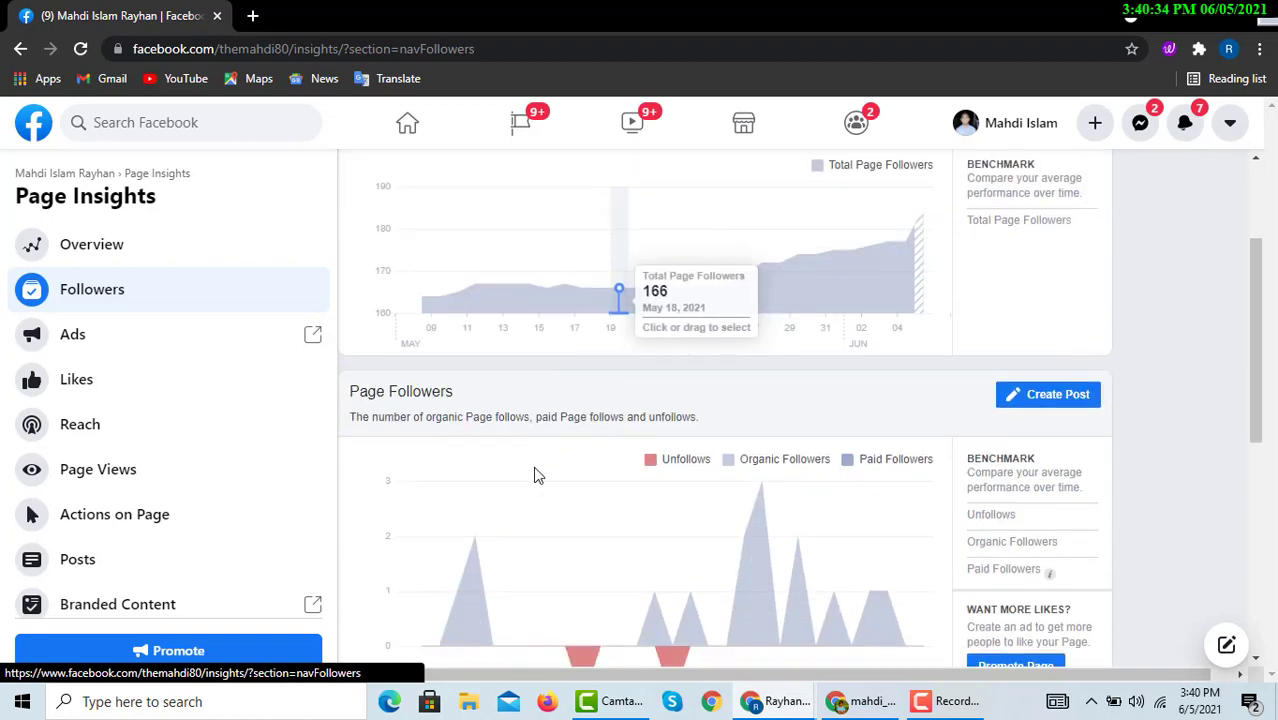
pyautogui.scroll(-3, 535, 475)
pyautogui.scroll(1, 640, 420)
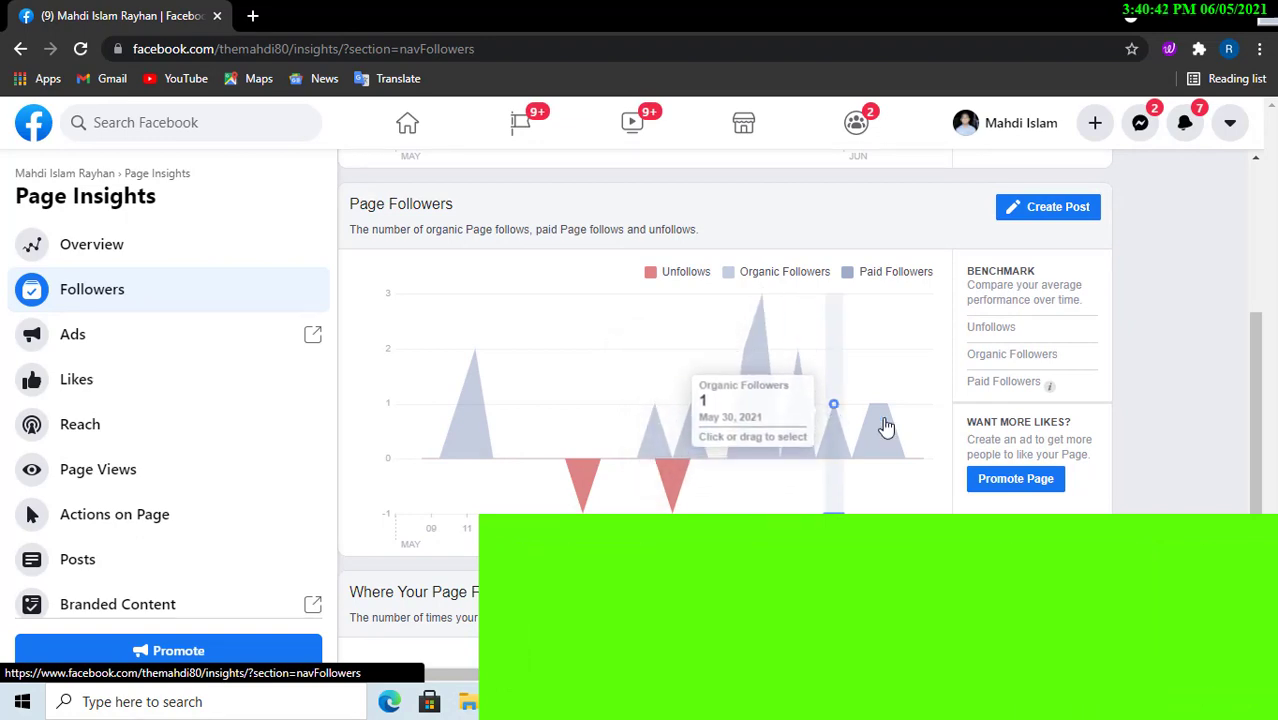
pyautogui.scroll(-3, 540, 400)
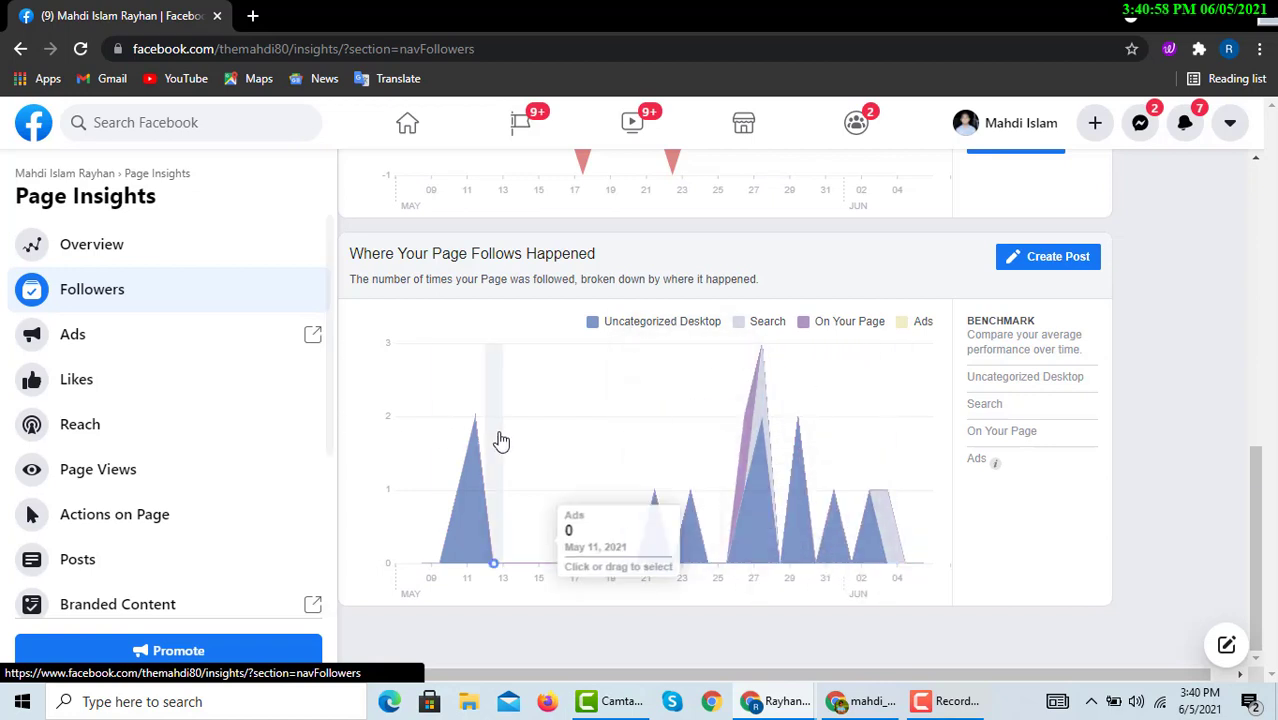
# - Open the Ad Center from the Page Insights sections and close the browser tab
pyautogui.click(89, 335)
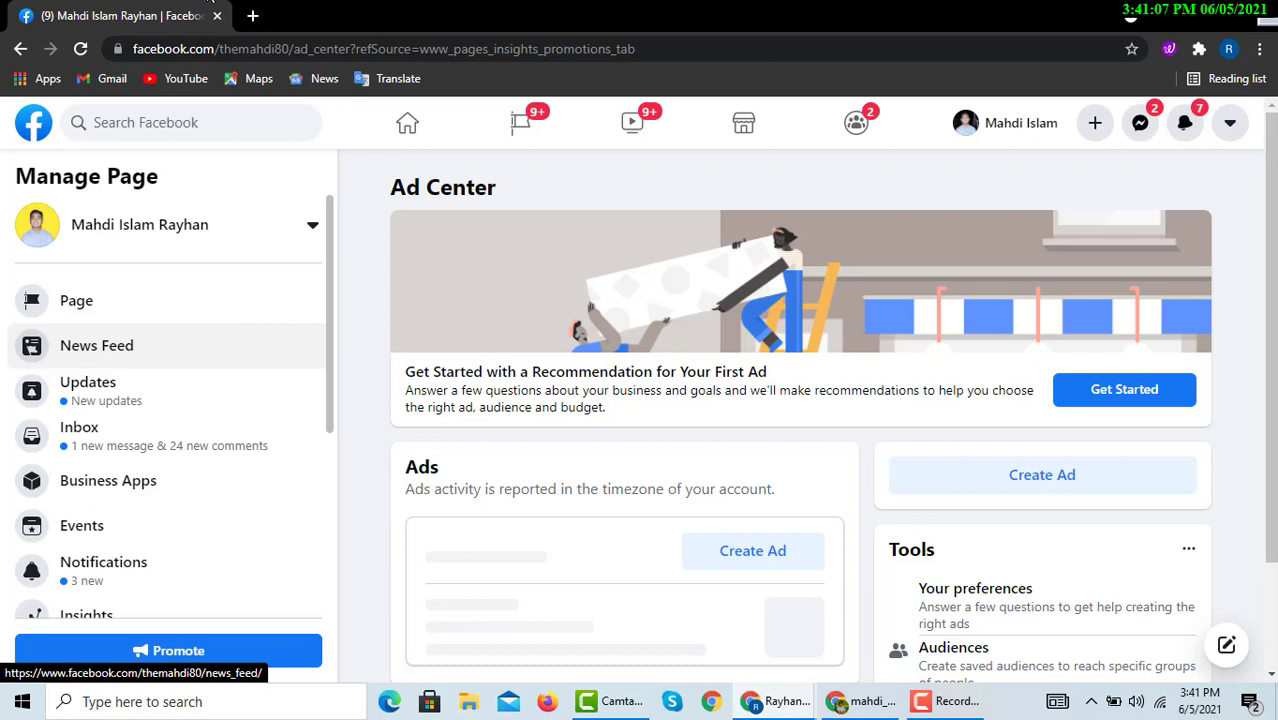
pyautogui.click(217, 15)
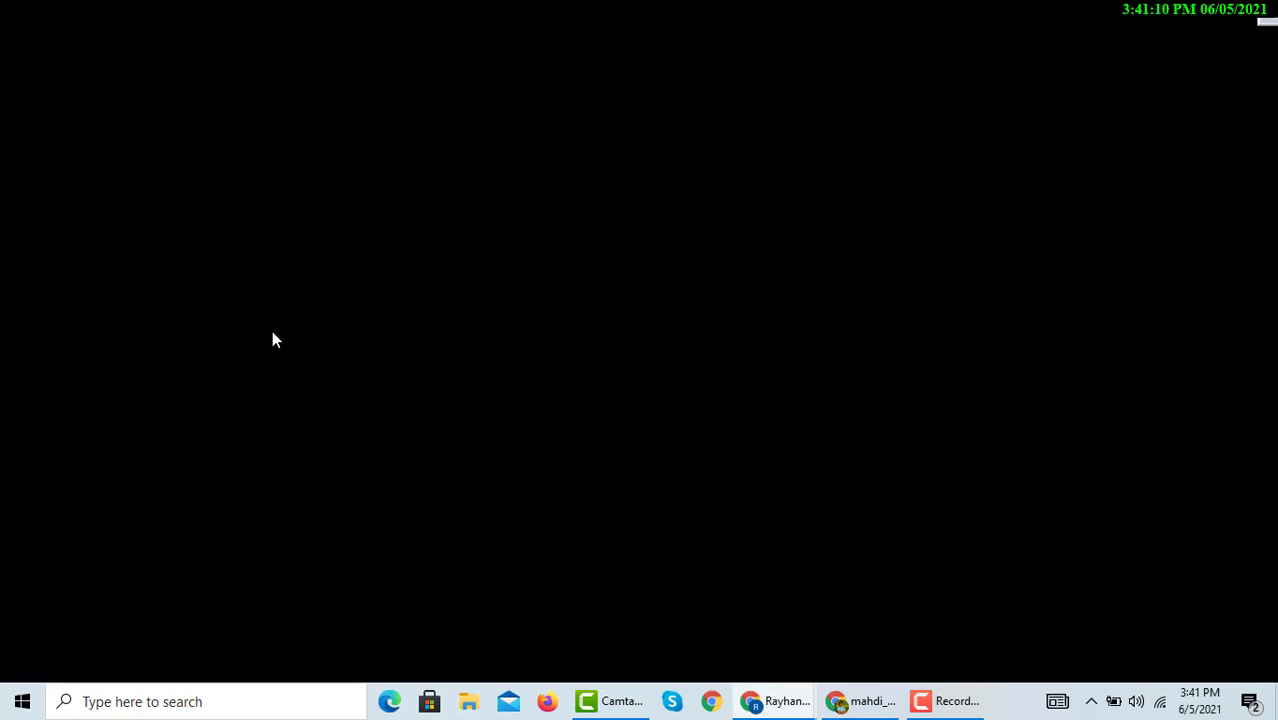
pyautogui.click(946, 701)
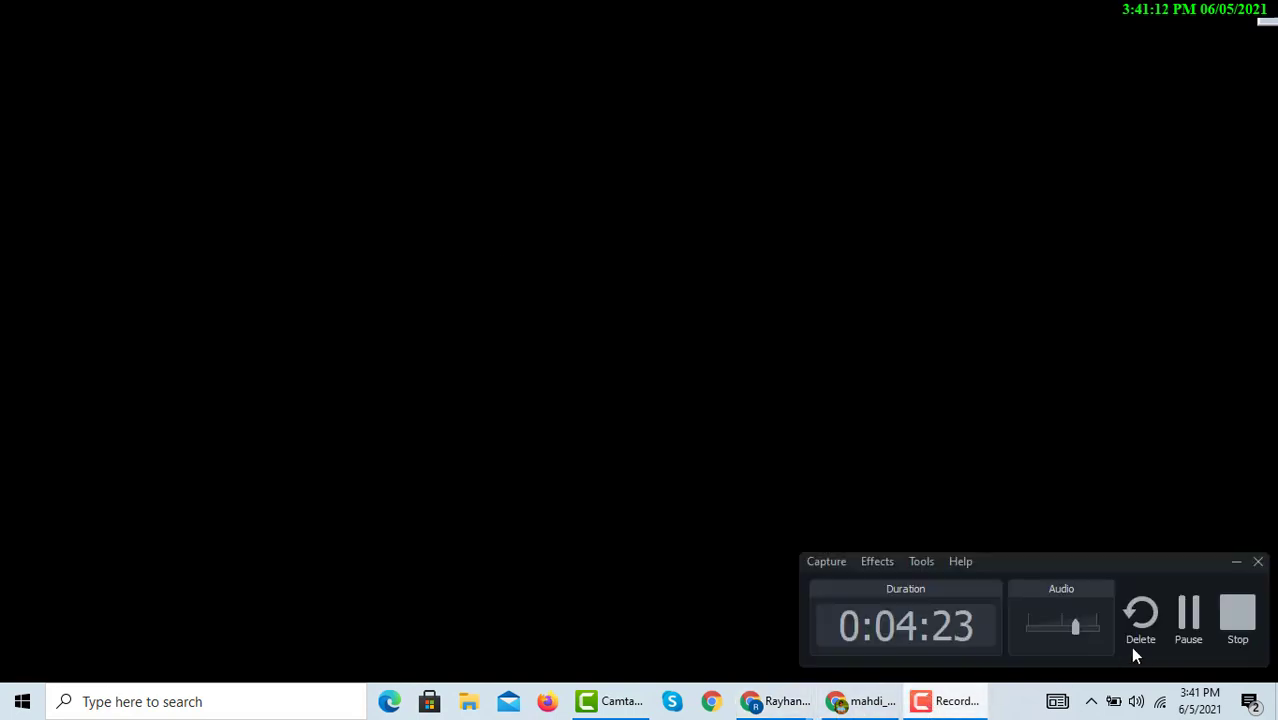
pyautogui.click(1190, 612)
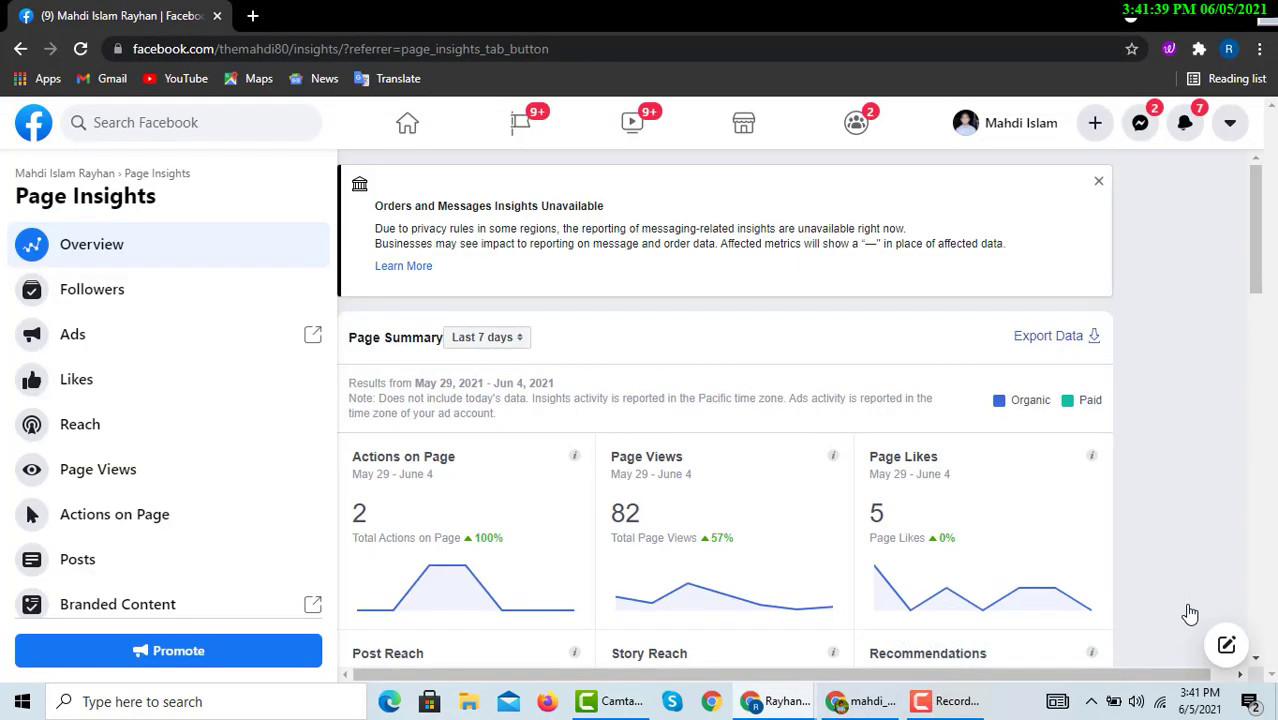
# - Open the Likes insights and review the Total Page Likes, Page Likes and Where Your Page Likes Happened charts
pyautogui.click(102, 386)
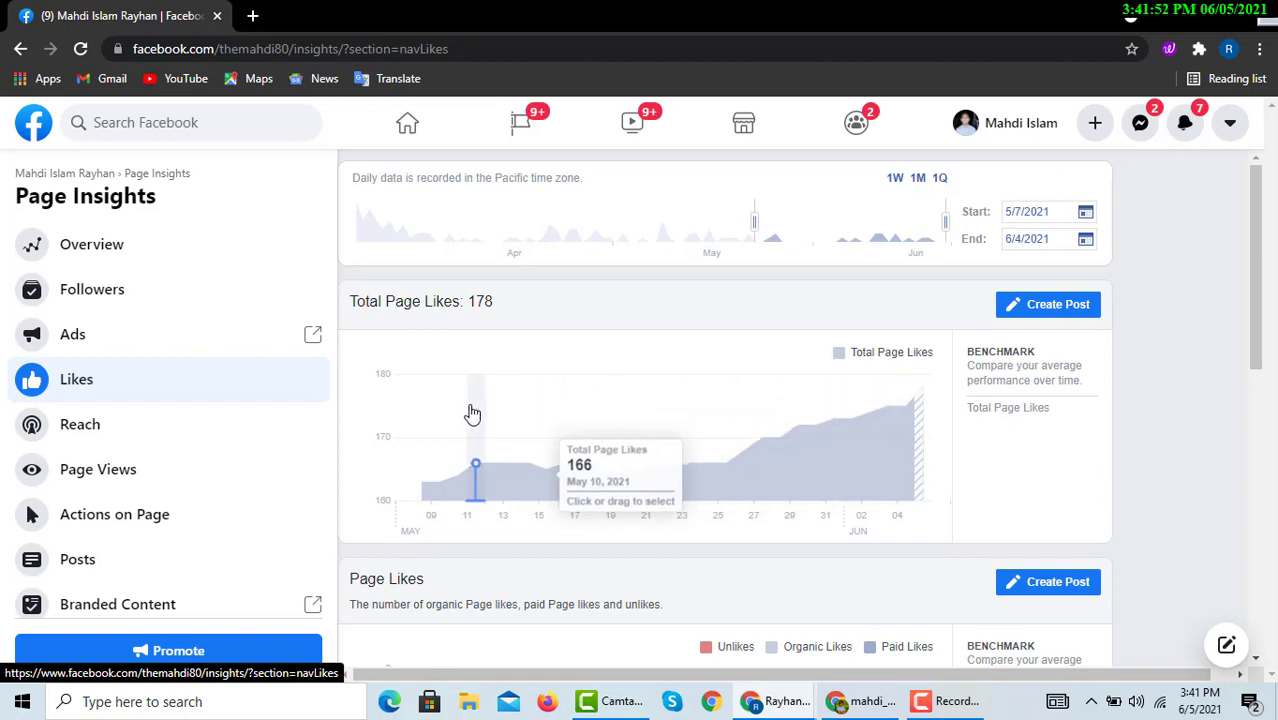
pyautogui.scroll(-2, 613, 340)
pyautogui.scroll(-3, 613, 340)
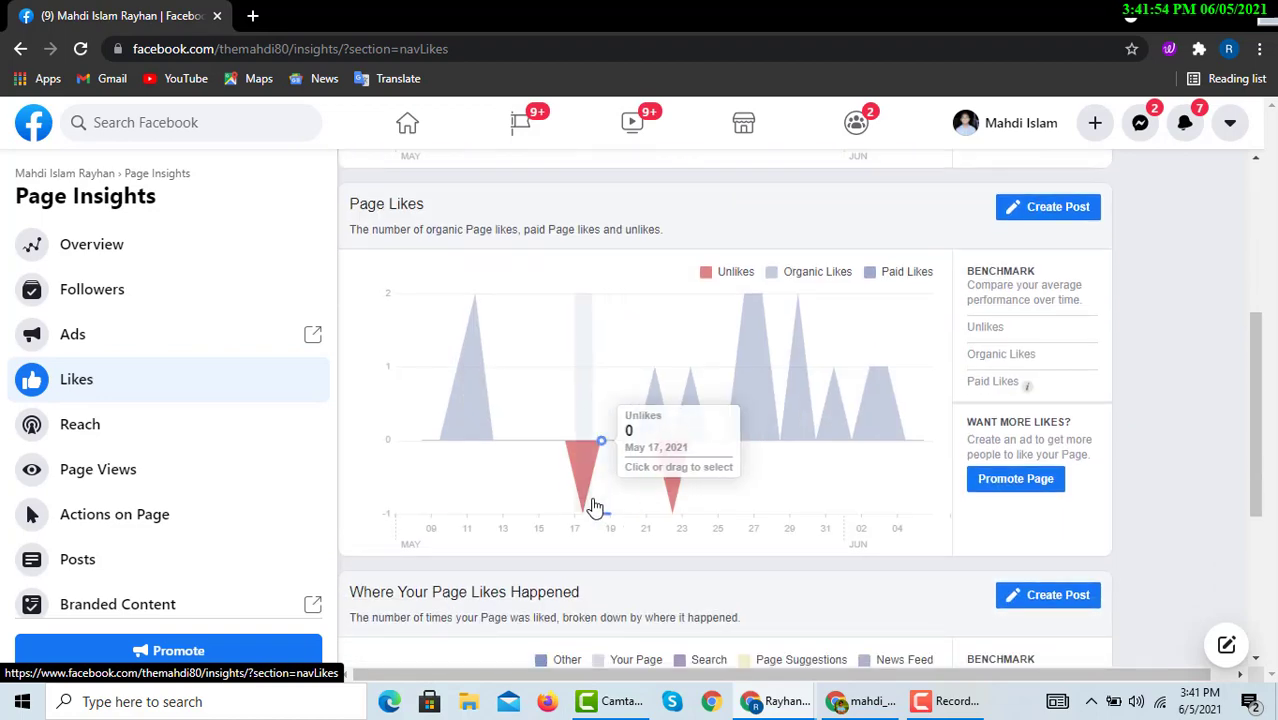
pyautogui.scroll(-2, 590, 510)
pyautogui.scroll(4, 456, 428)
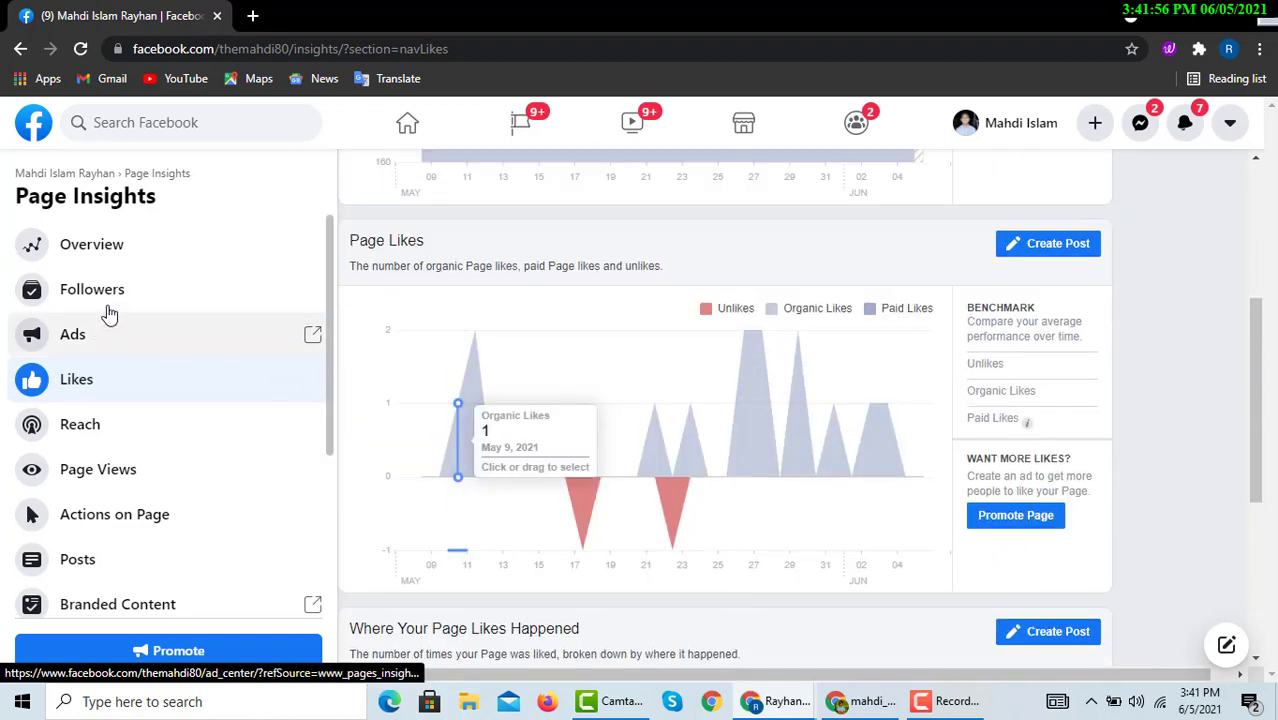
# - Open the Reach insights and review the Post Reach and Recommendations charts
pyautogui.click(68, 424)
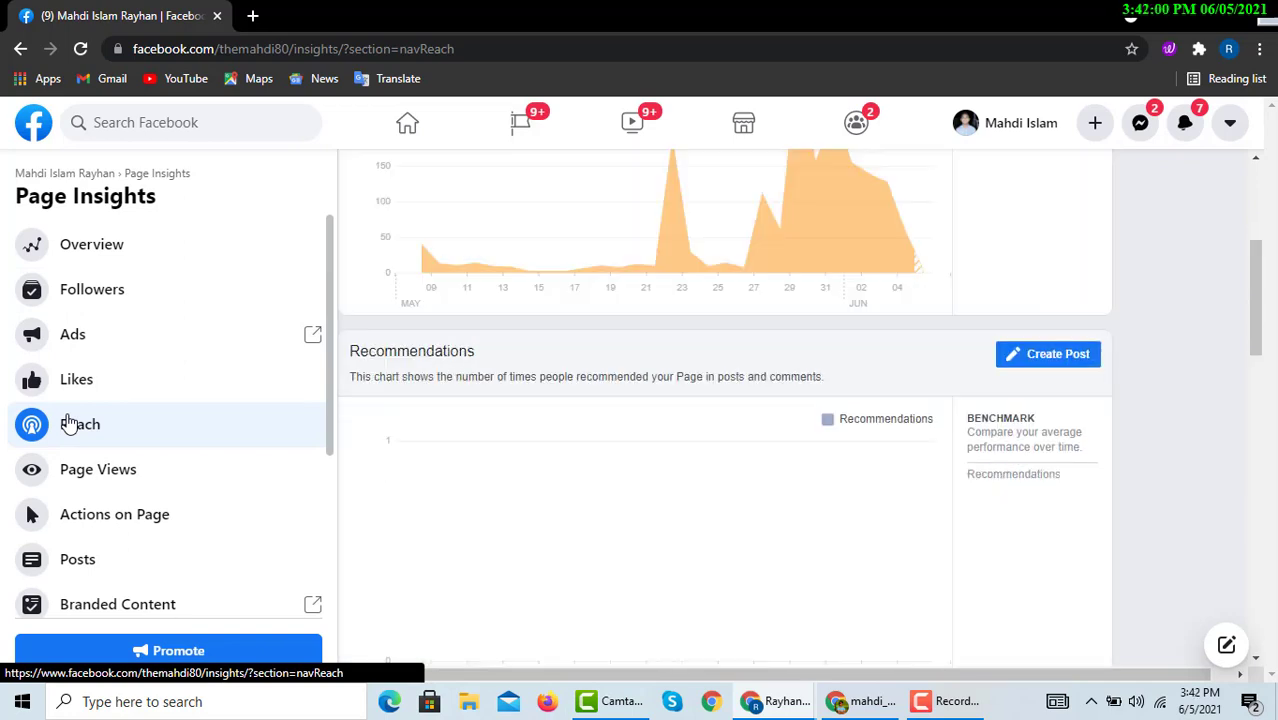
pyautogui.scroll(2, 568, 296)
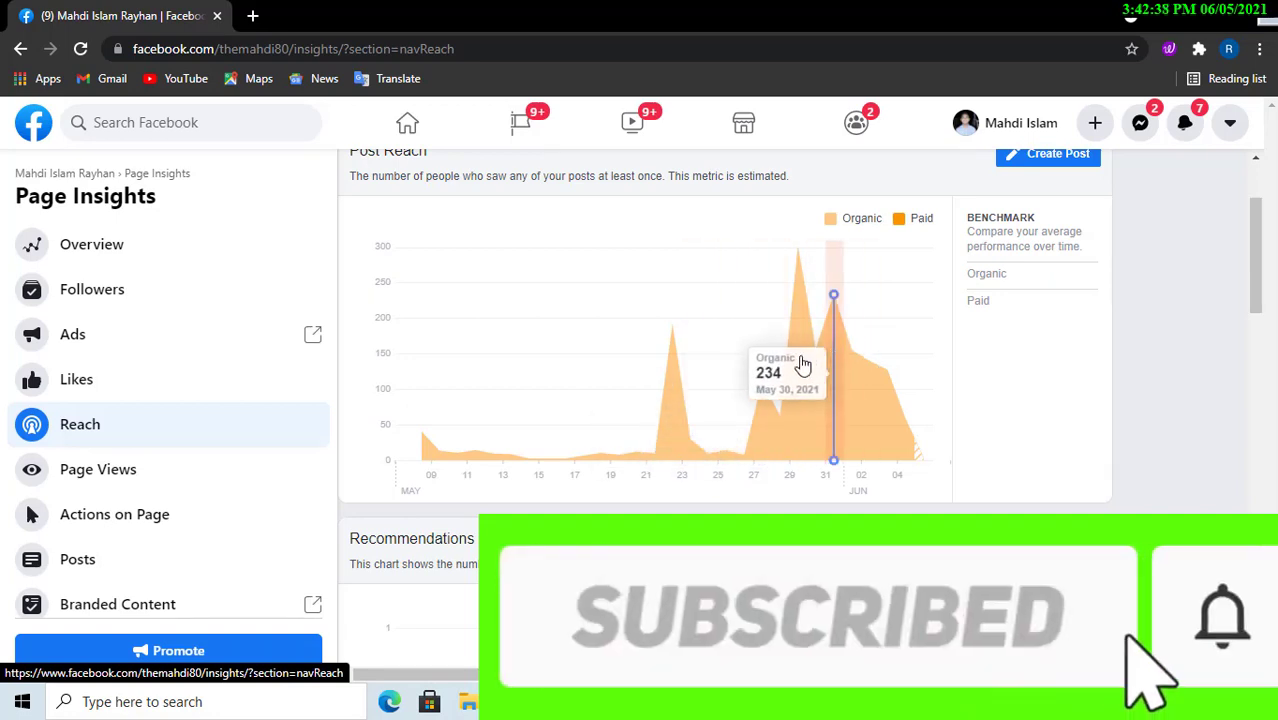
pyautogui.scroll(-1, 689, 343)
pyautogui.scroll(-2, 620, 350)
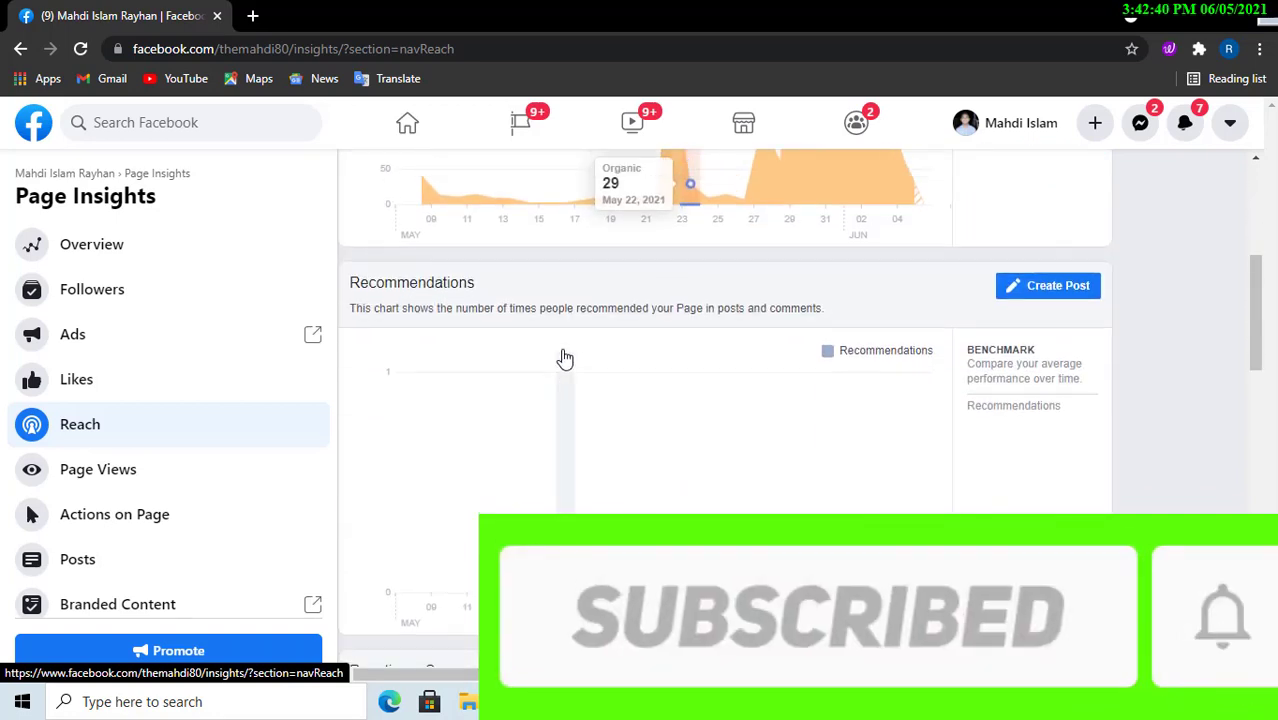
pyautogui.scroll(3, 562, 357)
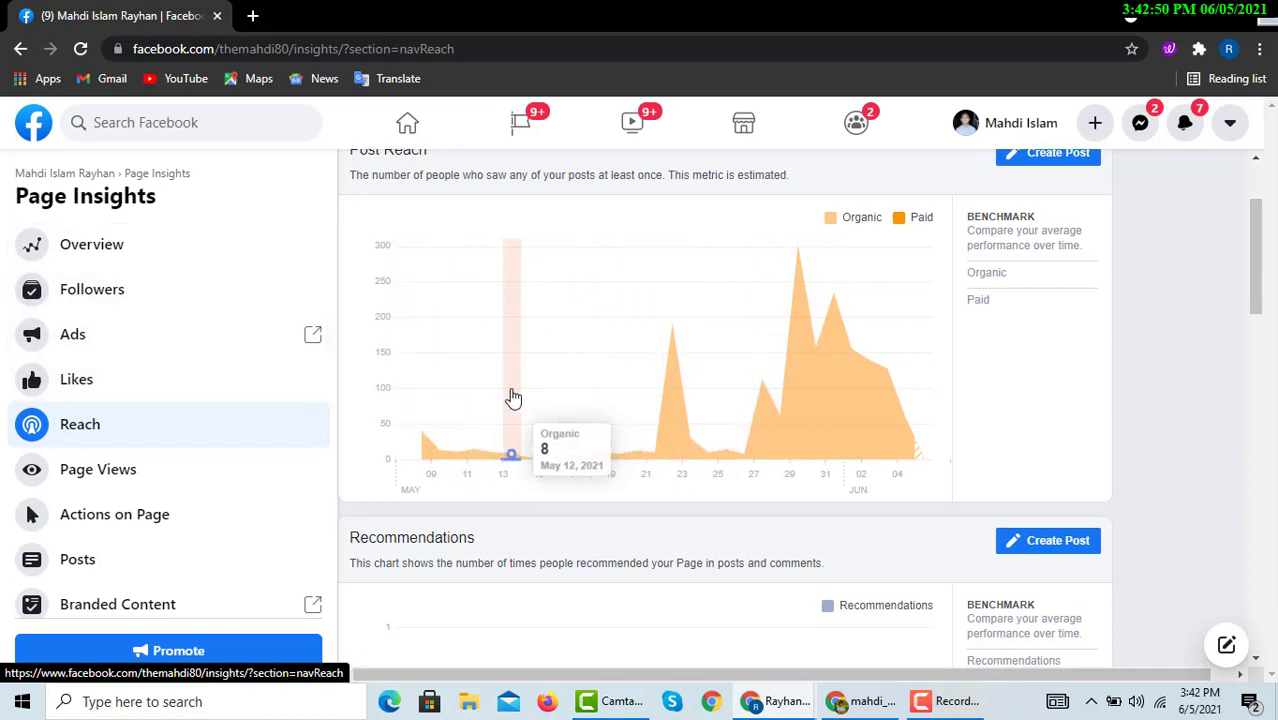
pyautogui.scroll(-4, 480, 420)
# - Open the Page Views insights and view the people who viewed by device, by country, and by age and gender
pyautogui.click(158, 474)
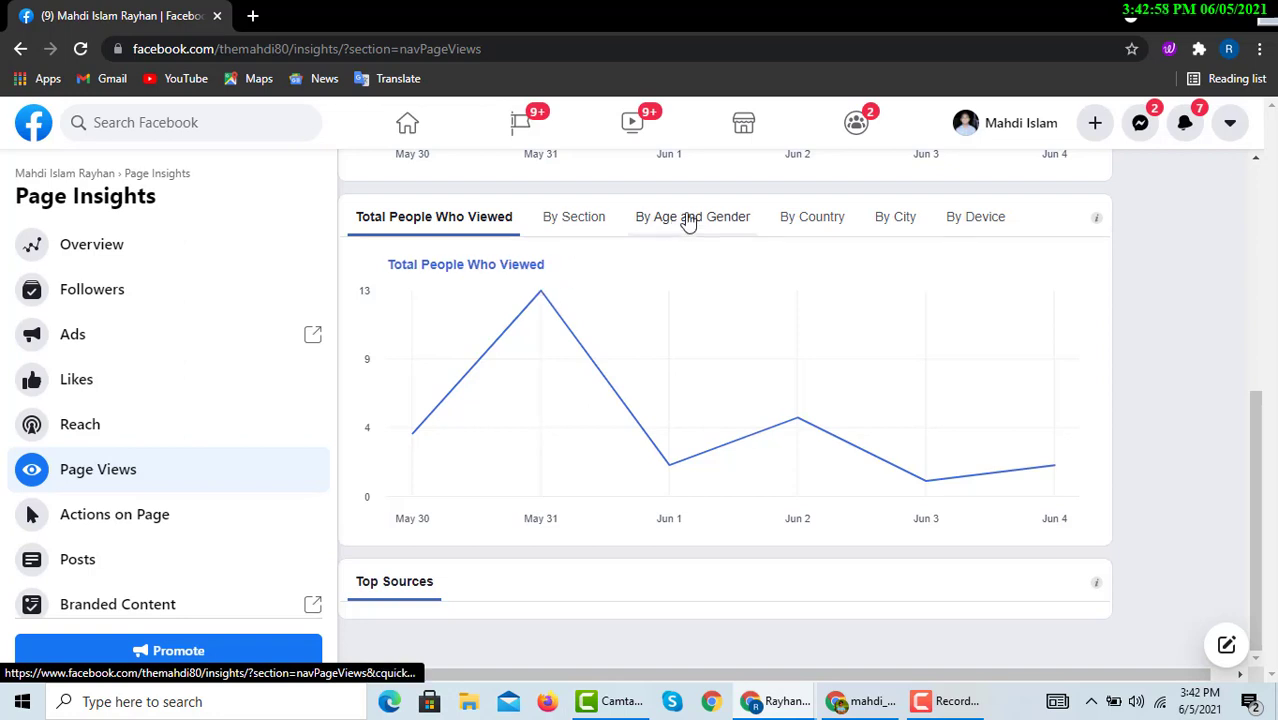
pyautogui.click(975, 218)
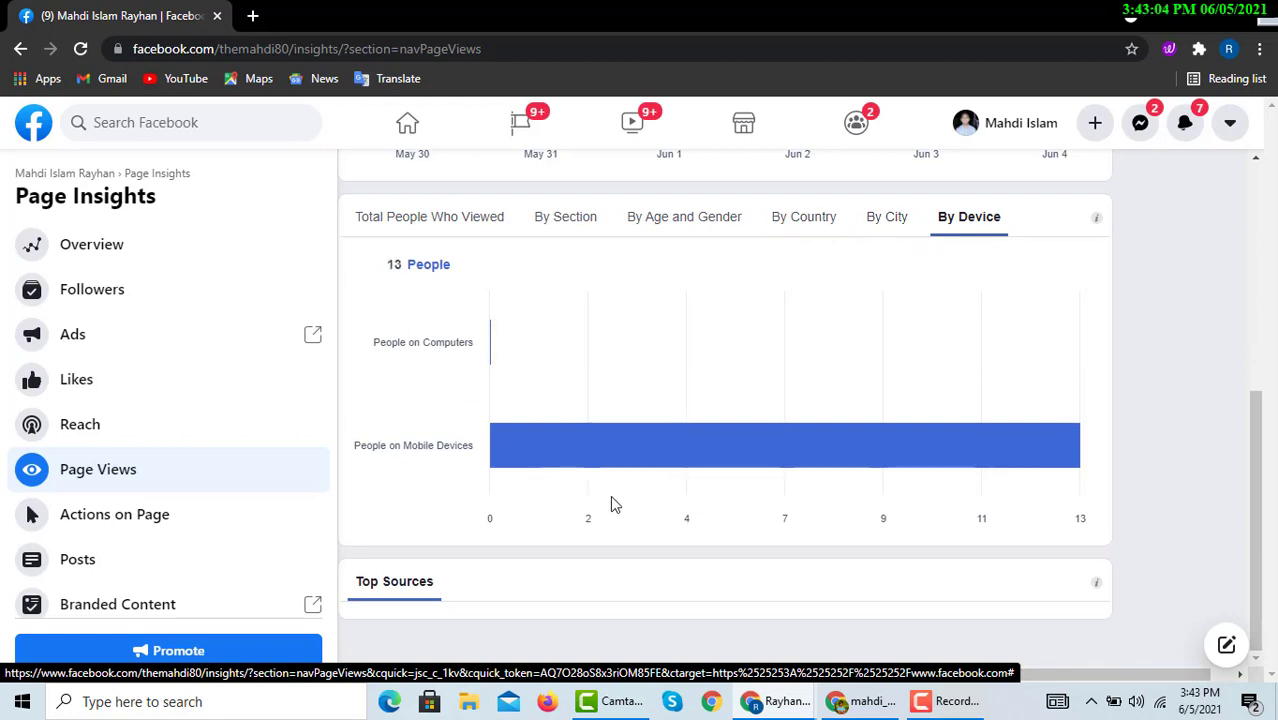
pyautogui.click(812, 229)
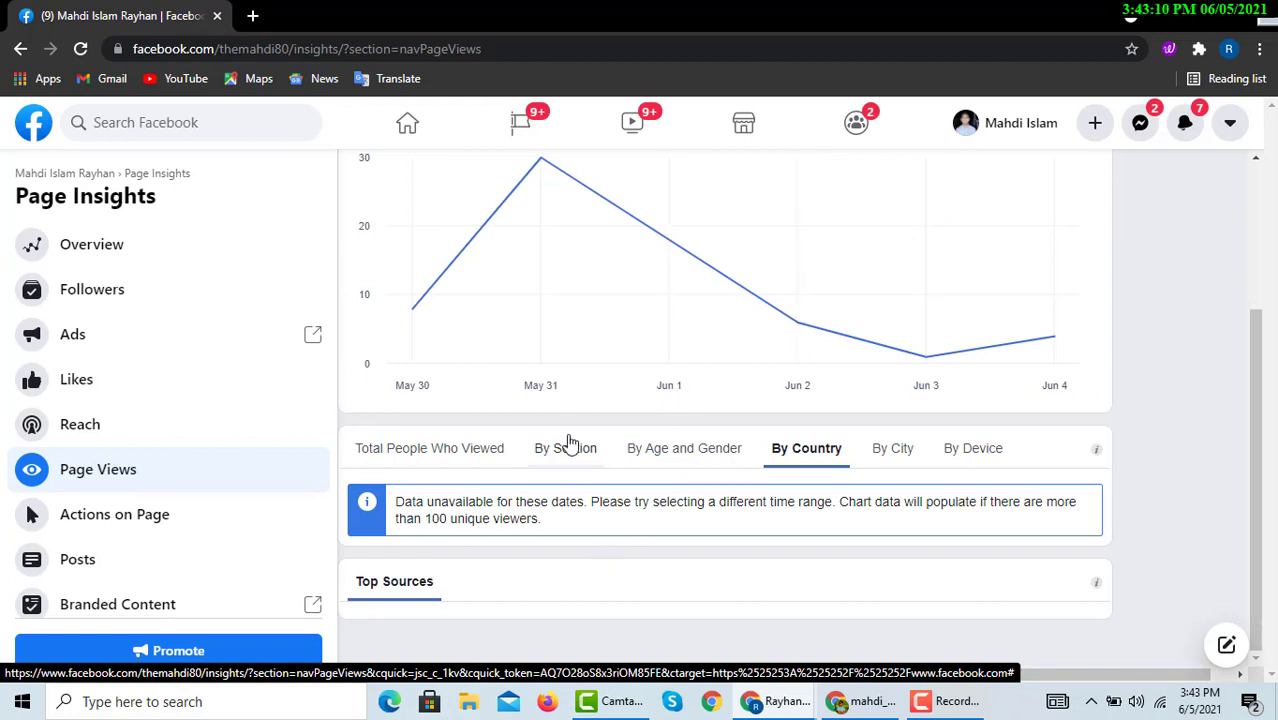
pyautogui.click(724, 456)
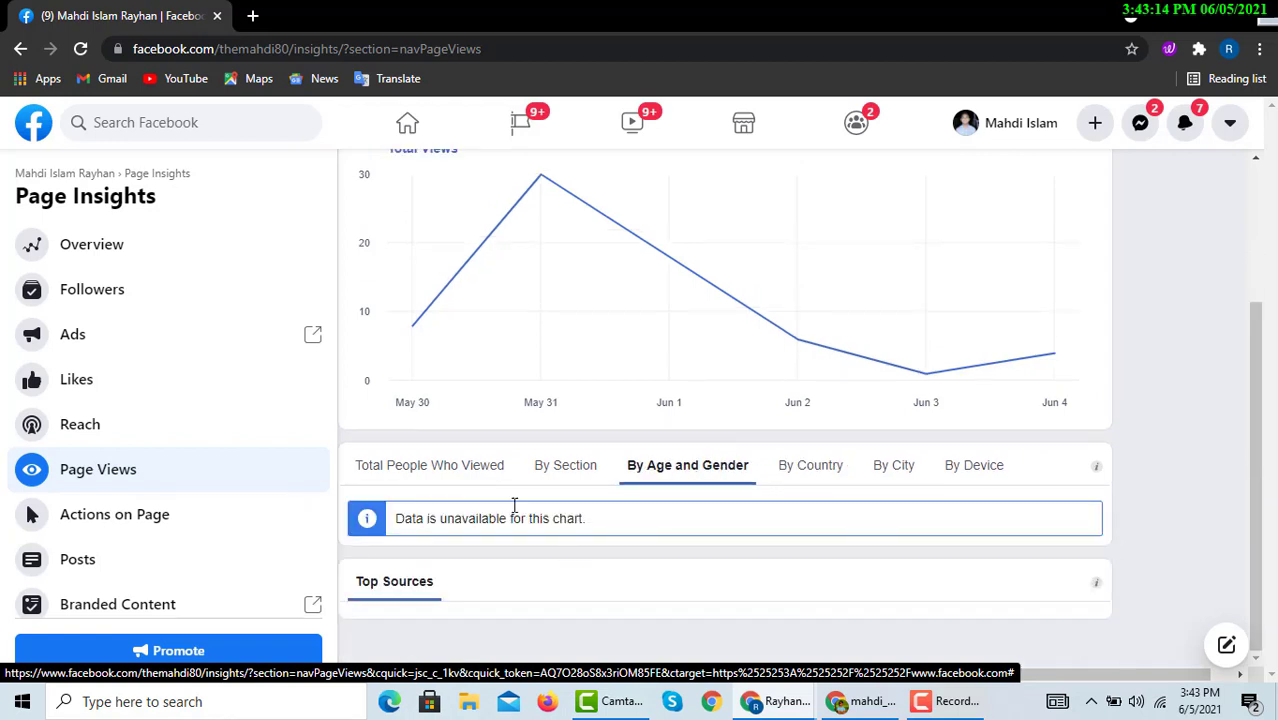
pyautogui.scroll(2, 530, 190)
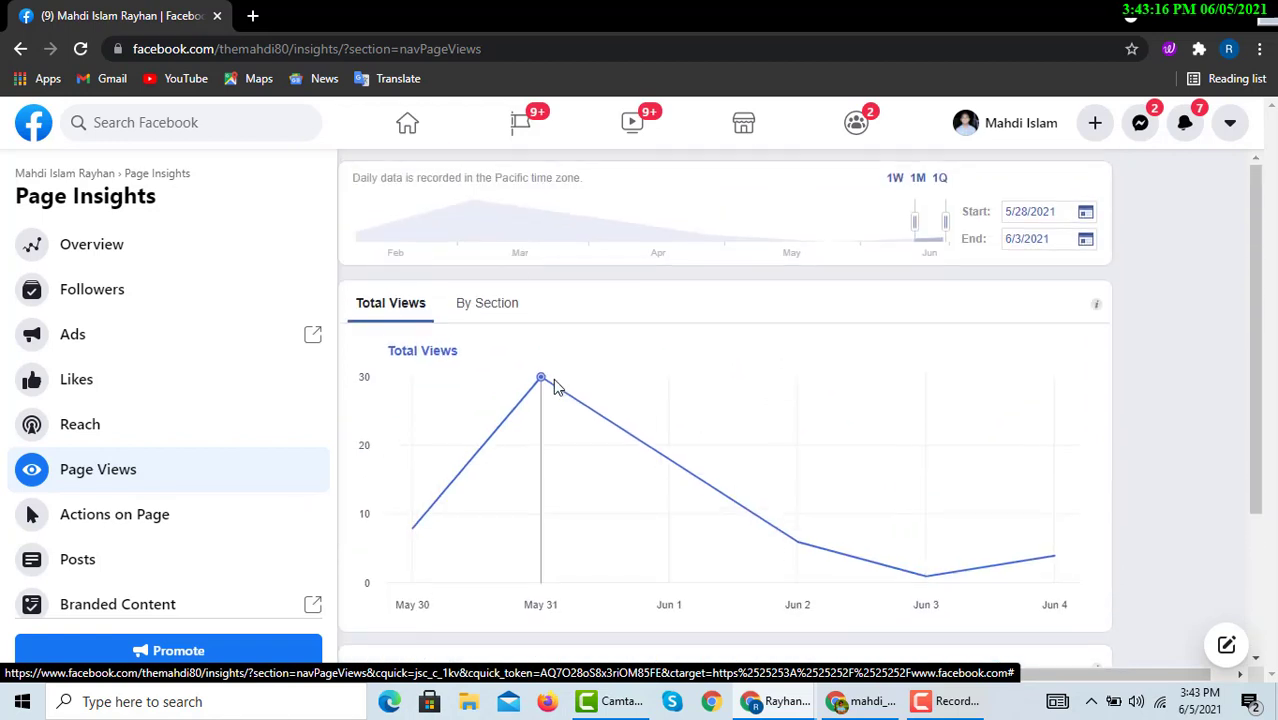
pyautogui.scroll(-2, 493, 313)
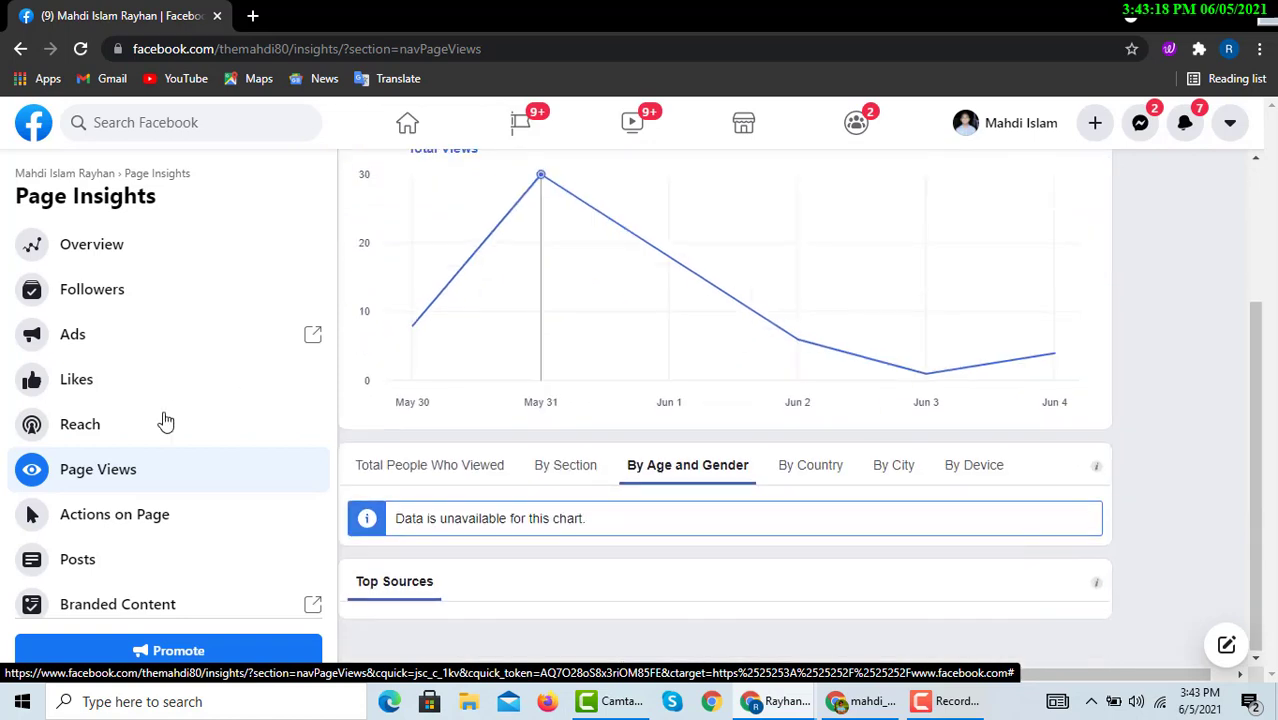
# - Open the Actions on Page insights, review its charts and look through the other Insights sections down to Messages
pyautogui.click(148, 516)
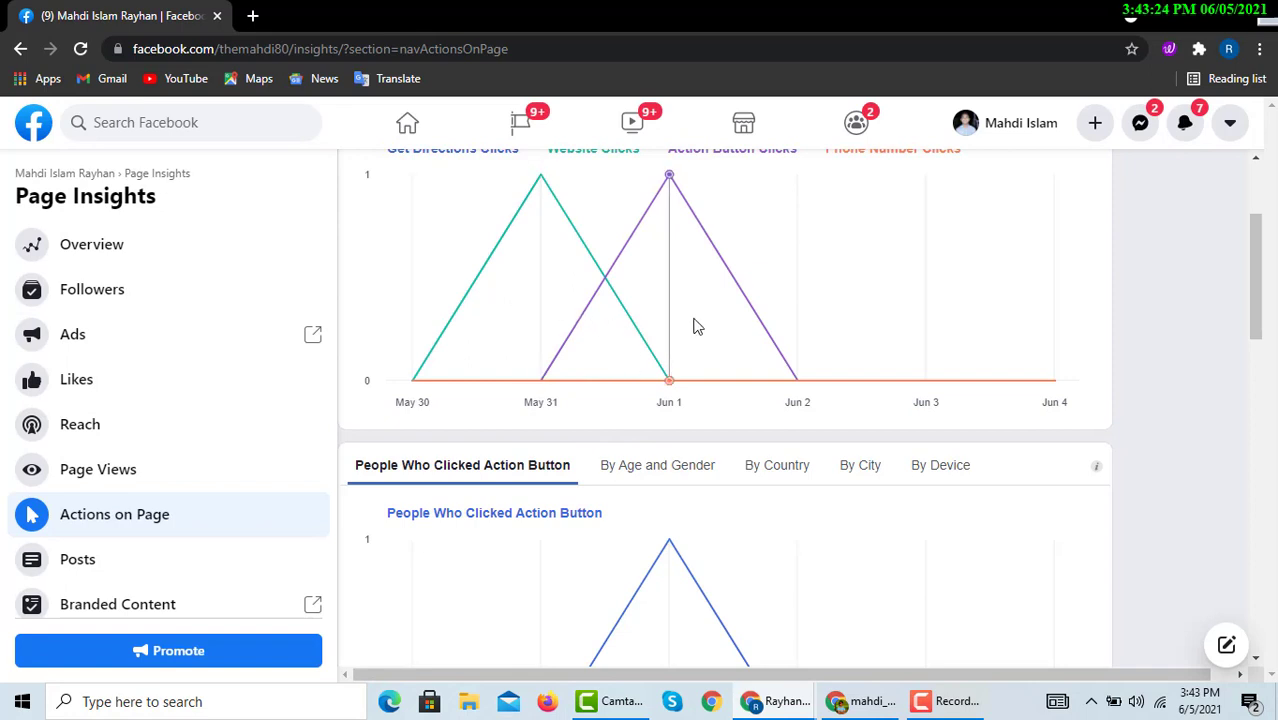
pyautogui.scroll(-6, 693, 322)
pyautogui.scroll(-2, 277, 448)
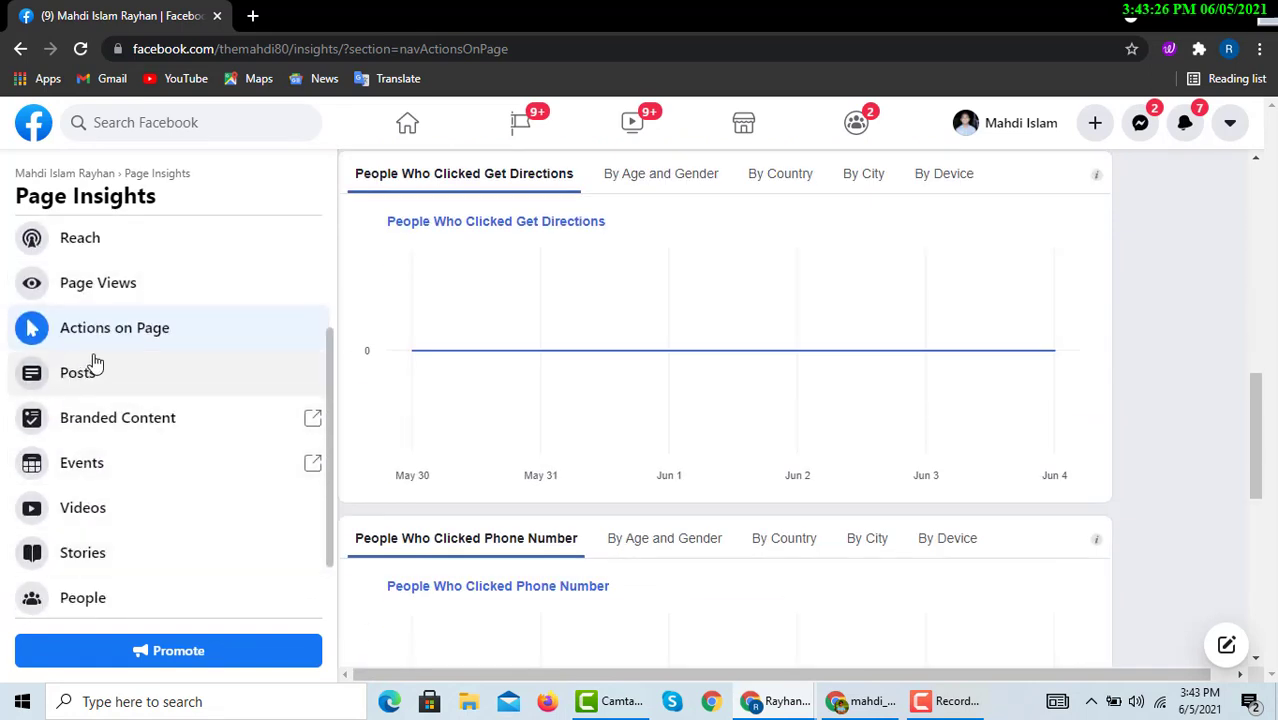
pyautogui.scroll(-1, 64, 447)
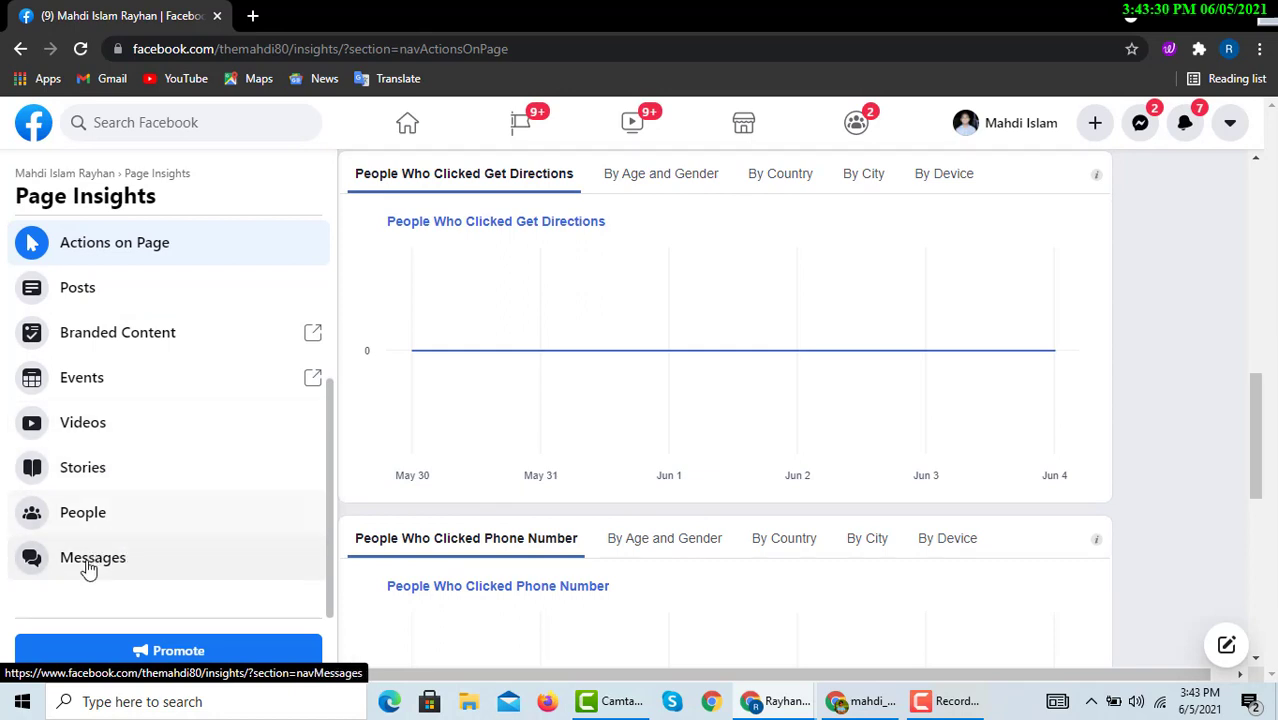
pyautogui.scroll(3, 178, 555)
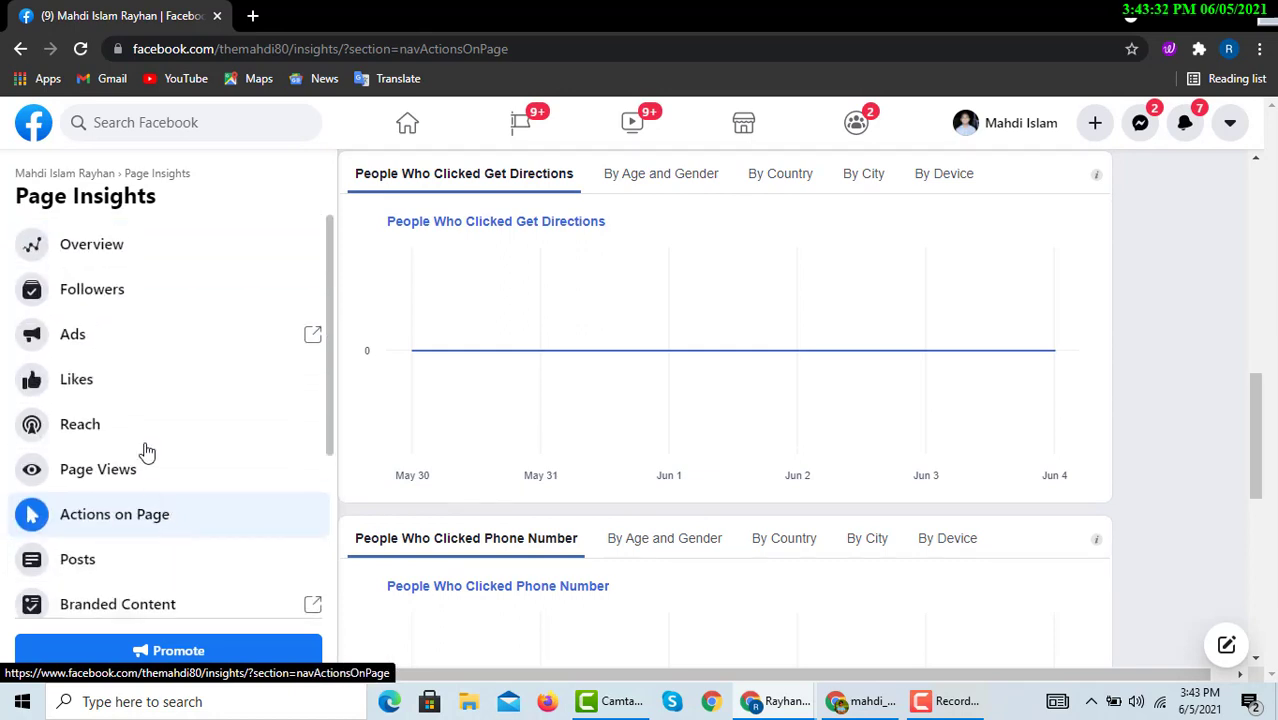
pyautogui.scroll(-3, 120, 400)
pyautogui.scroll(5, 77, 294)
# - Go back through the browser history from the Actions on Page insights to Page Views
pyautogui.click(20, 49)
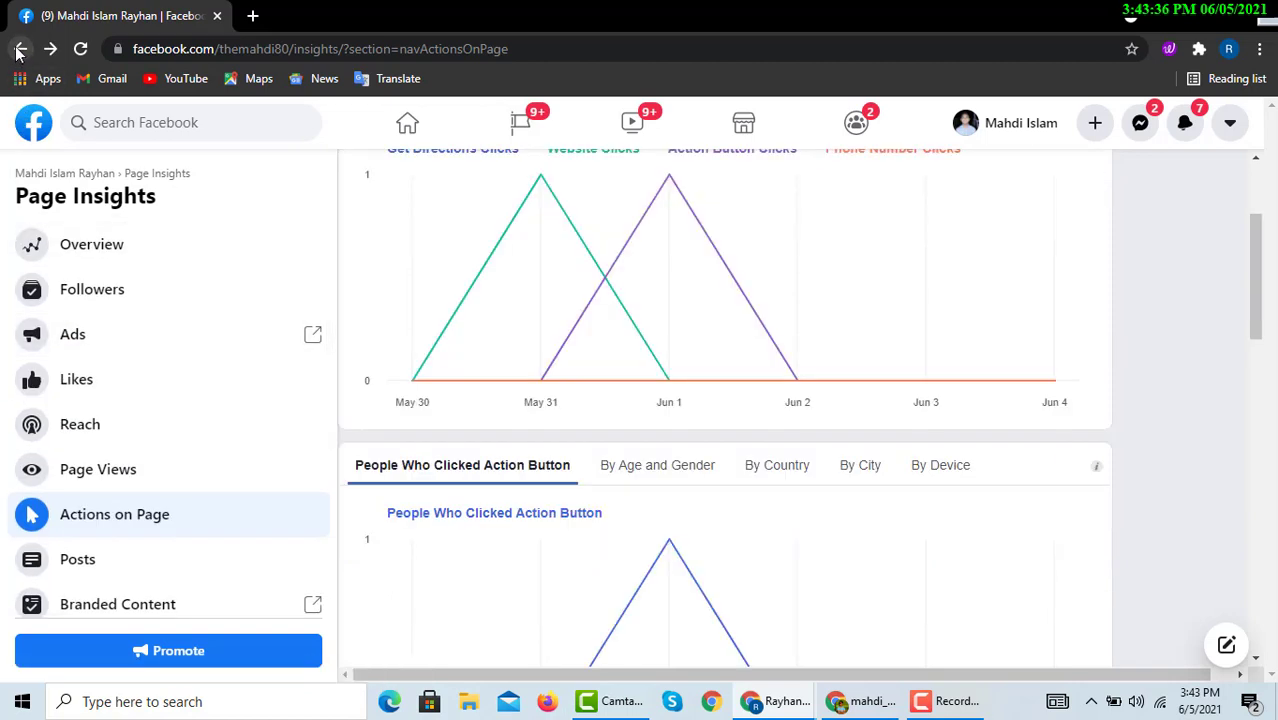
pyautogui.click(19, 49)
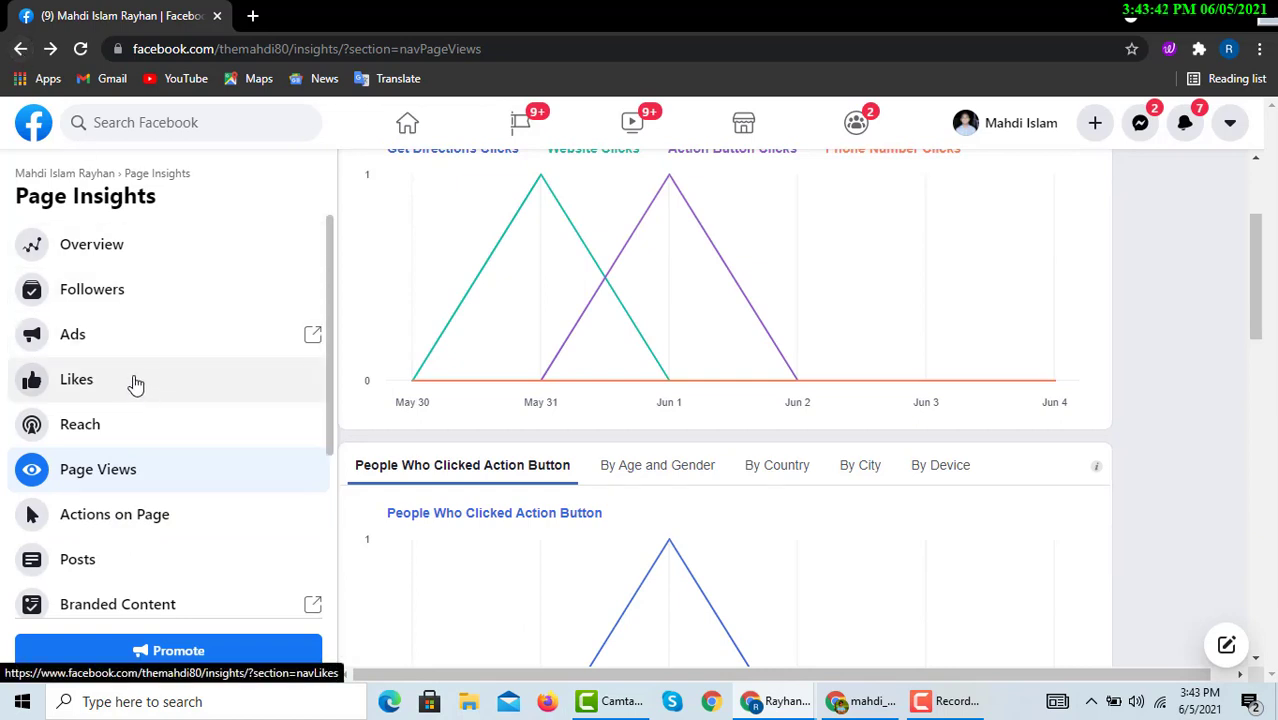
pyautogui.click(972, 708)
pyautogui.click(1187, 620)
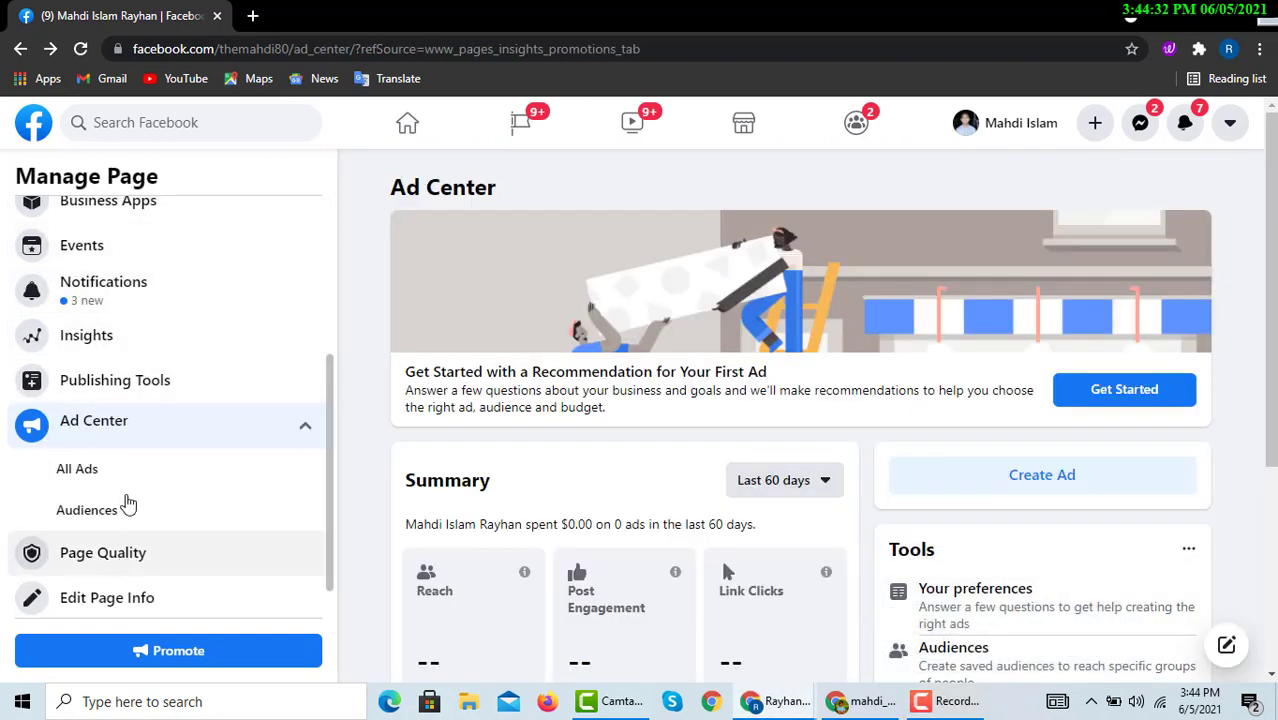
# - Open Edit Page Info and review the General, Categories and Contact sections down to the website field
pyautogui.scroll(-1, 125, 510)
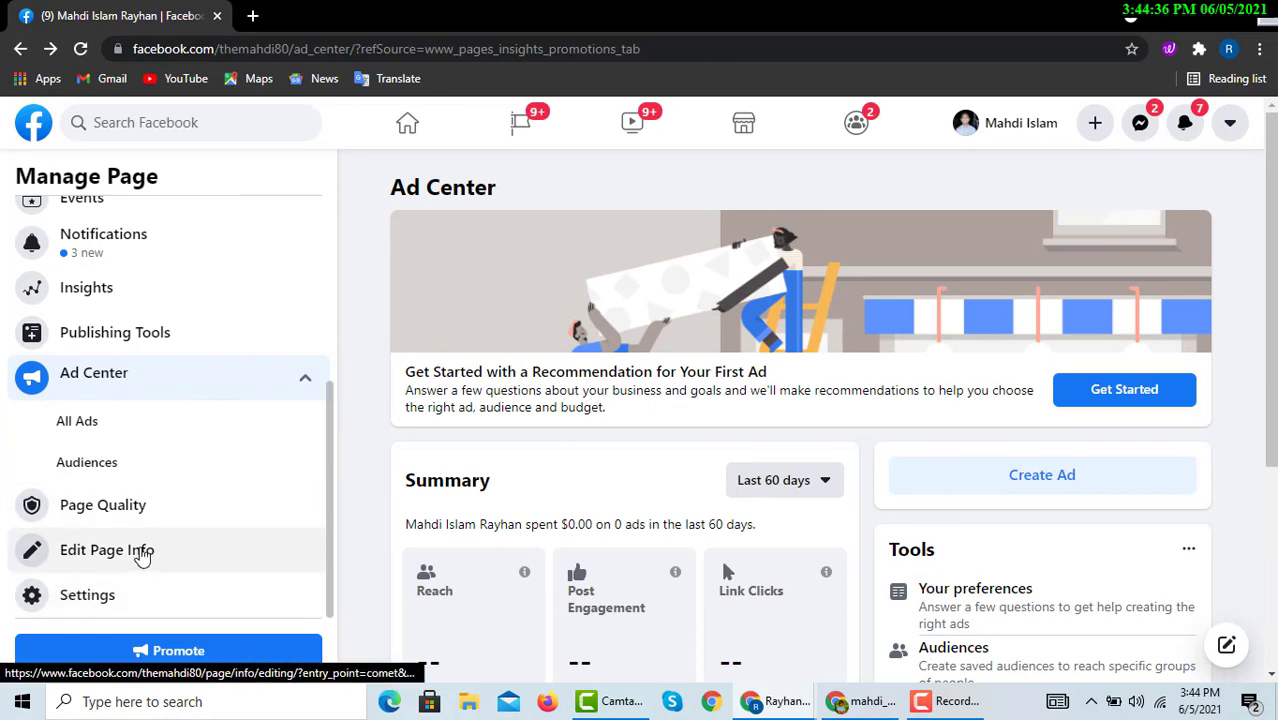
pyautogui.click(143, 558)
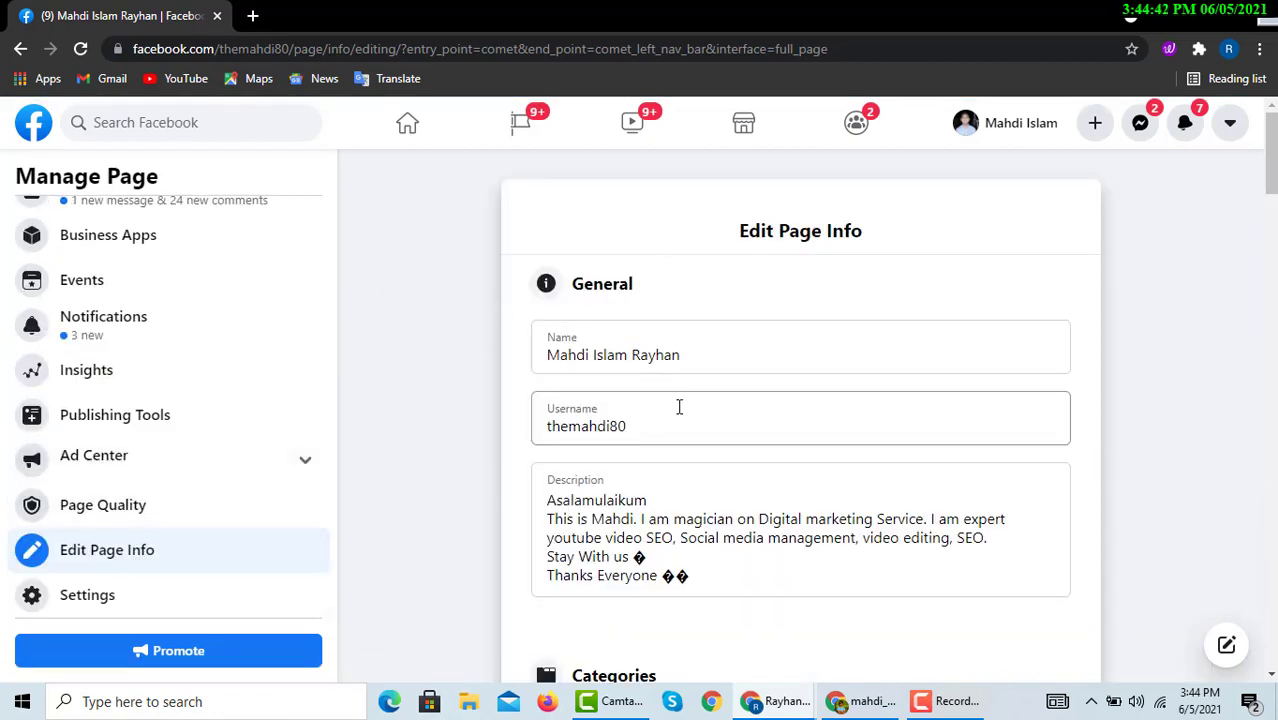
pyautogui.scroll(-2, 681, 390)
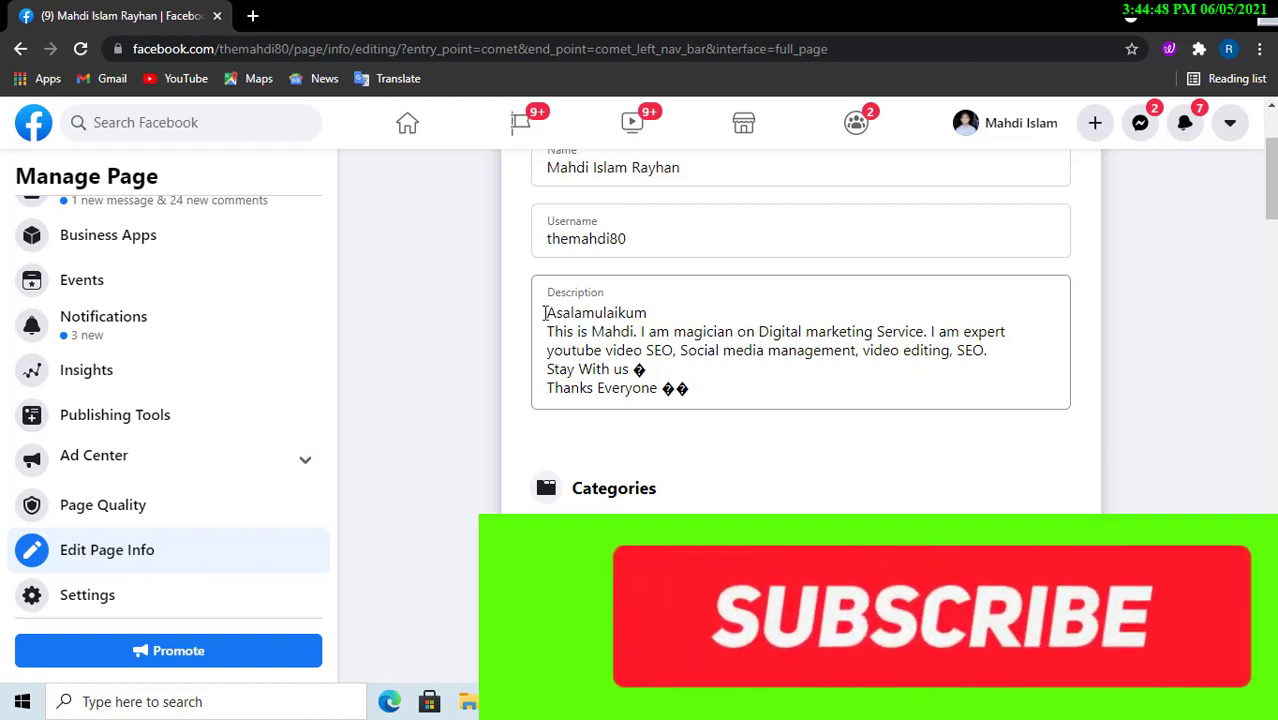
pyautogui.scroll(-3, 645, 330)
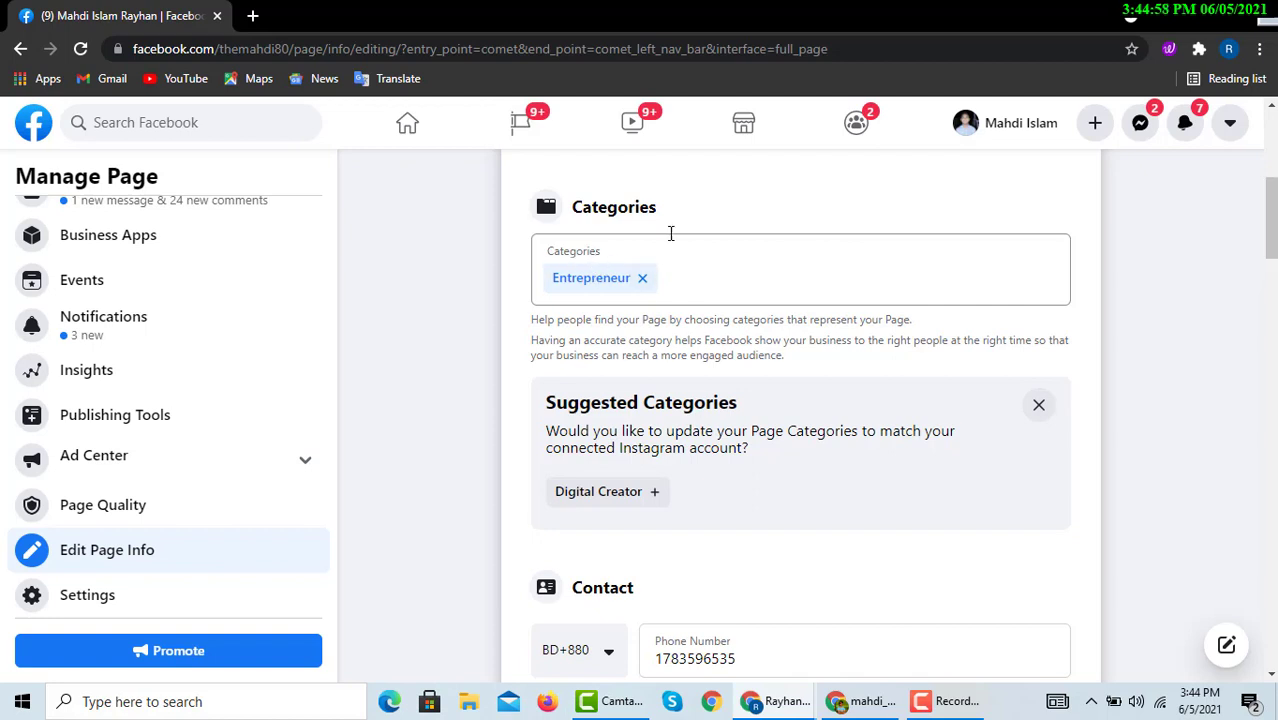
pyautogui.scroll(-3, 697, 480)
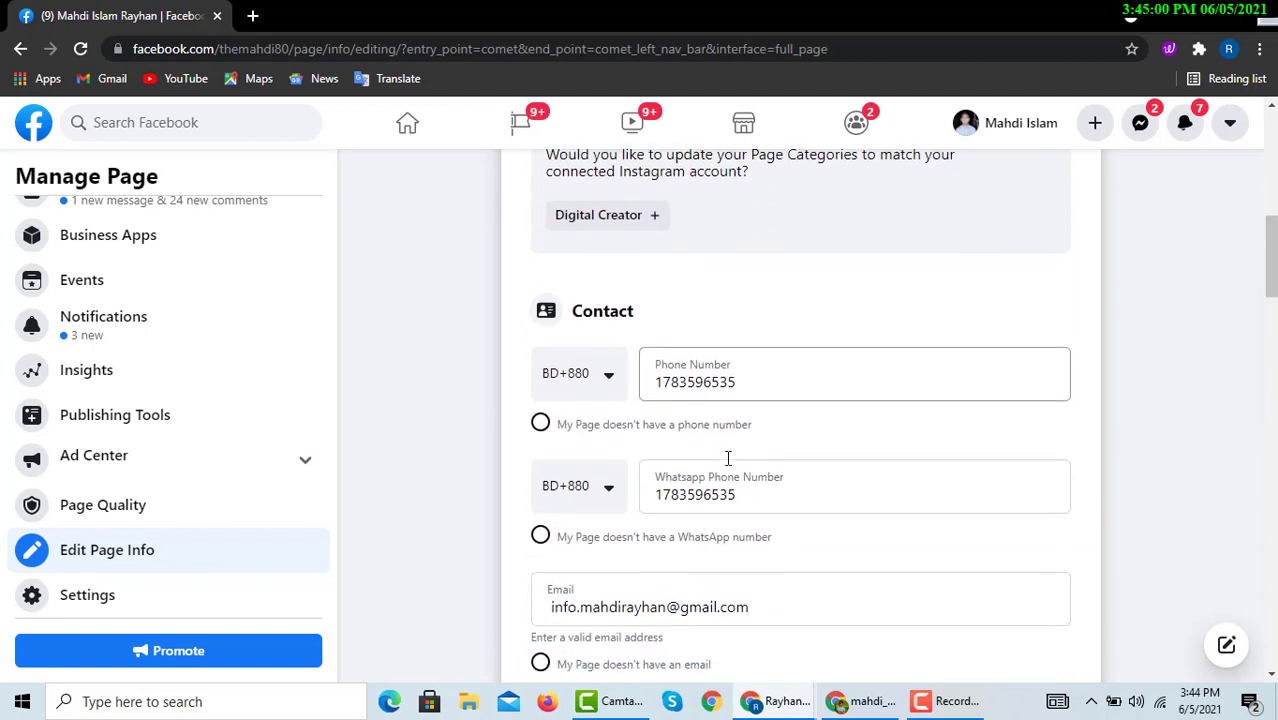
pyautogui.scroll(-2, 759, 337)
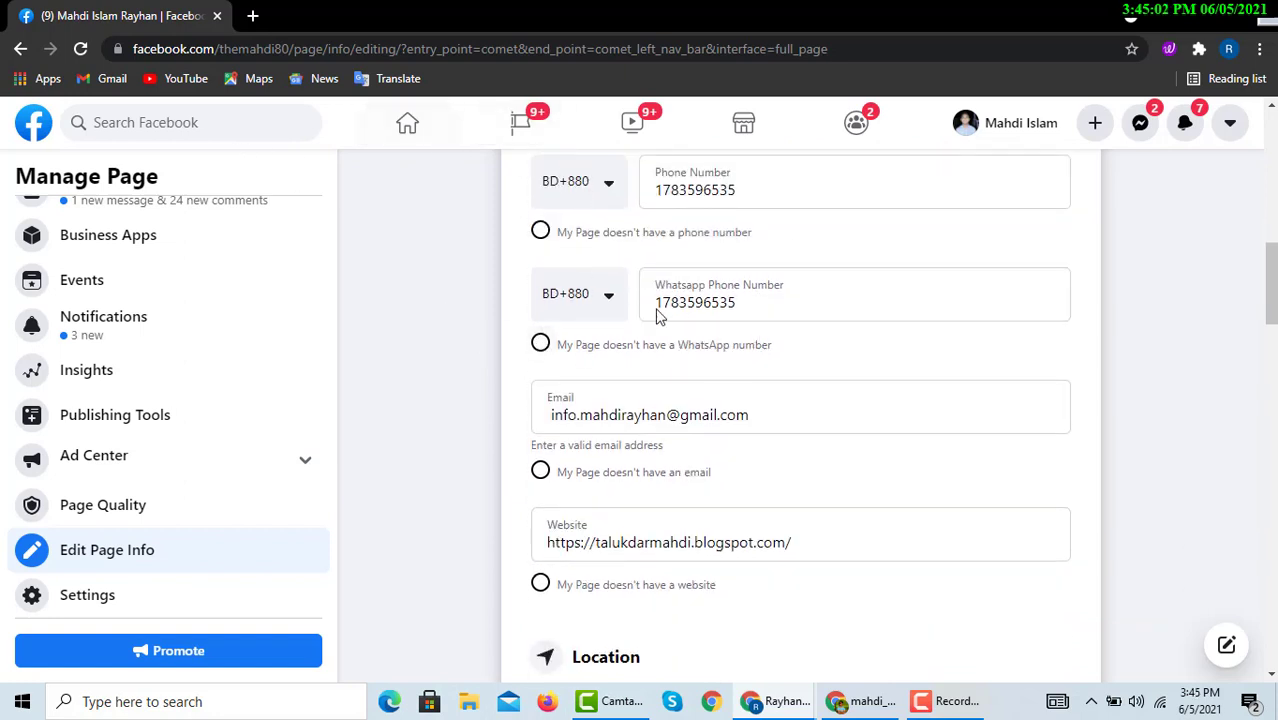
pyautogui.scroll(1, 760, 337)
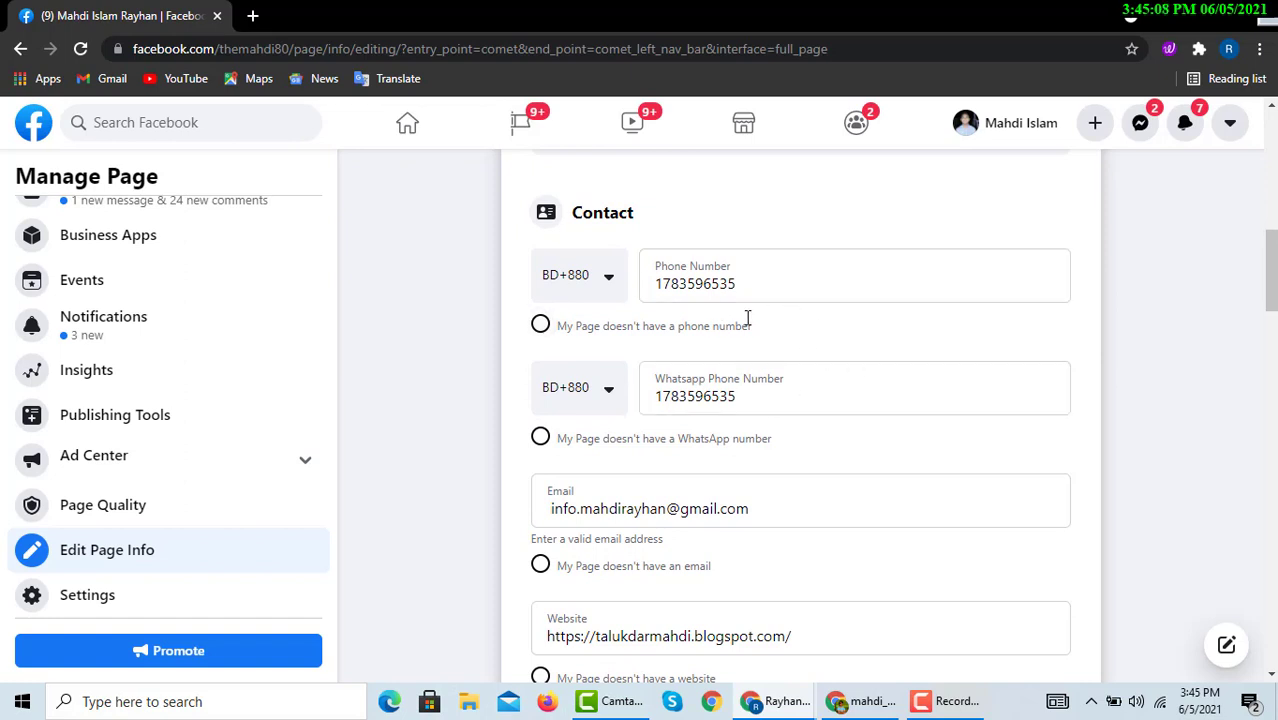
pyautogui.scroll(-2, 760, 370)
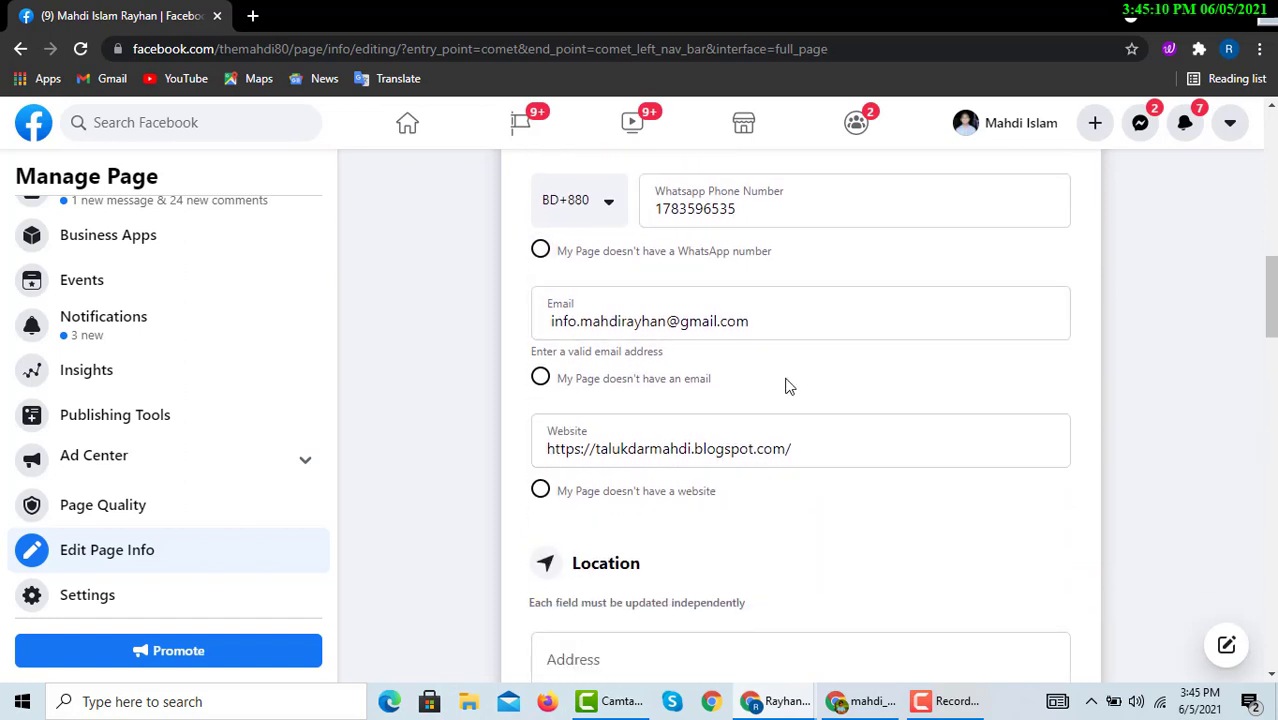
pyautogui.scroll(-2, 787, 385)
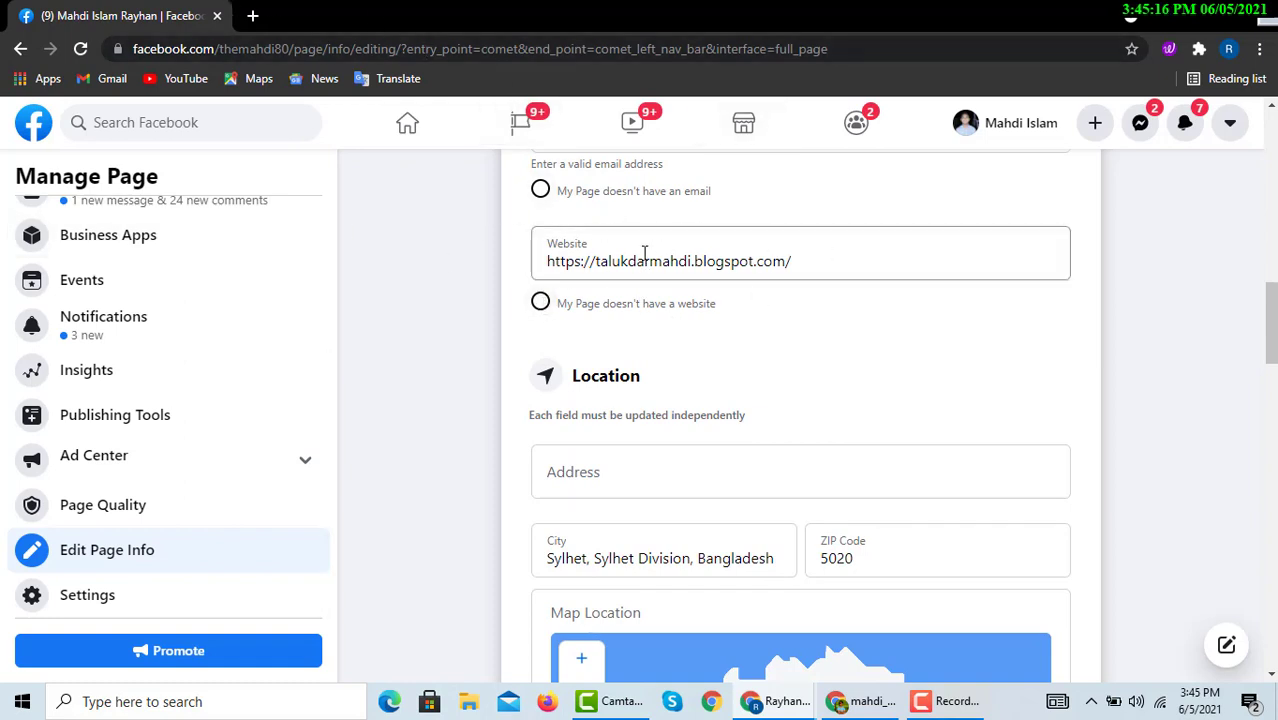
# - Review the Location fields and map, the Service Area and the Hours options in Edit Page Info
pyautogui.scroll(-2, 688, 287)
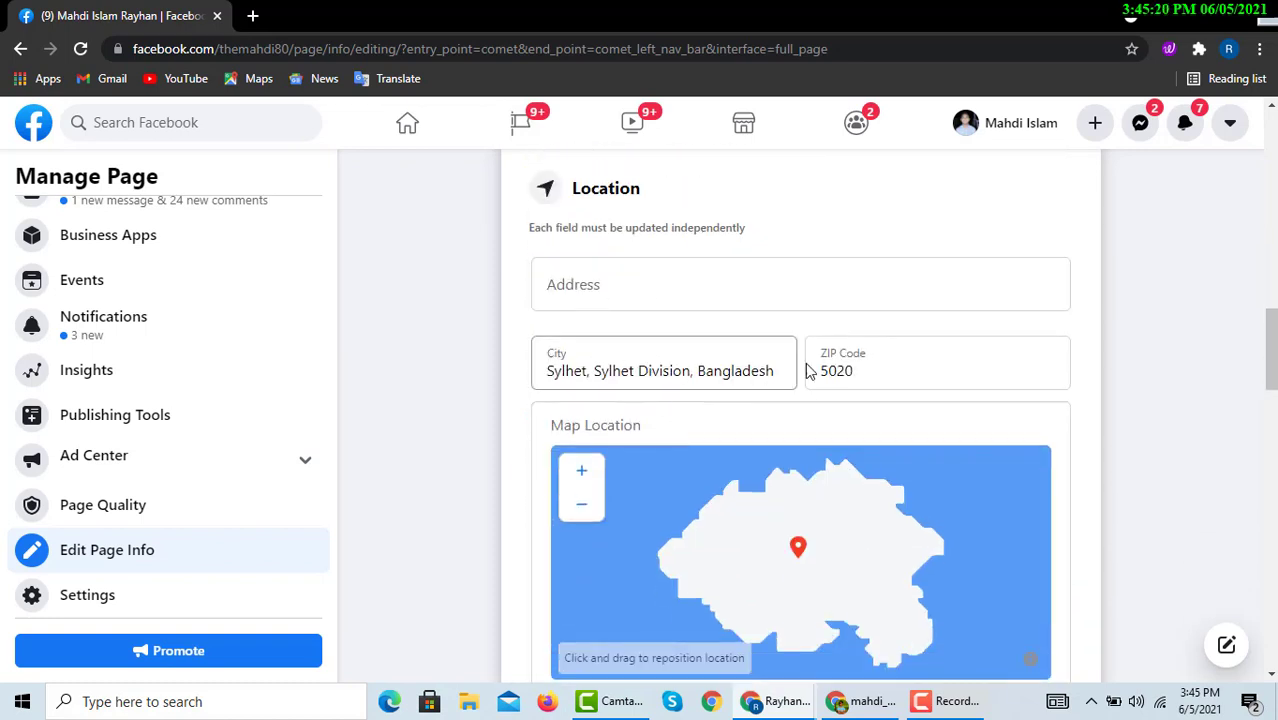
pyautogui.scroll(-1, 810, 342)
pyautogui.scroll(-2, 810, 342)
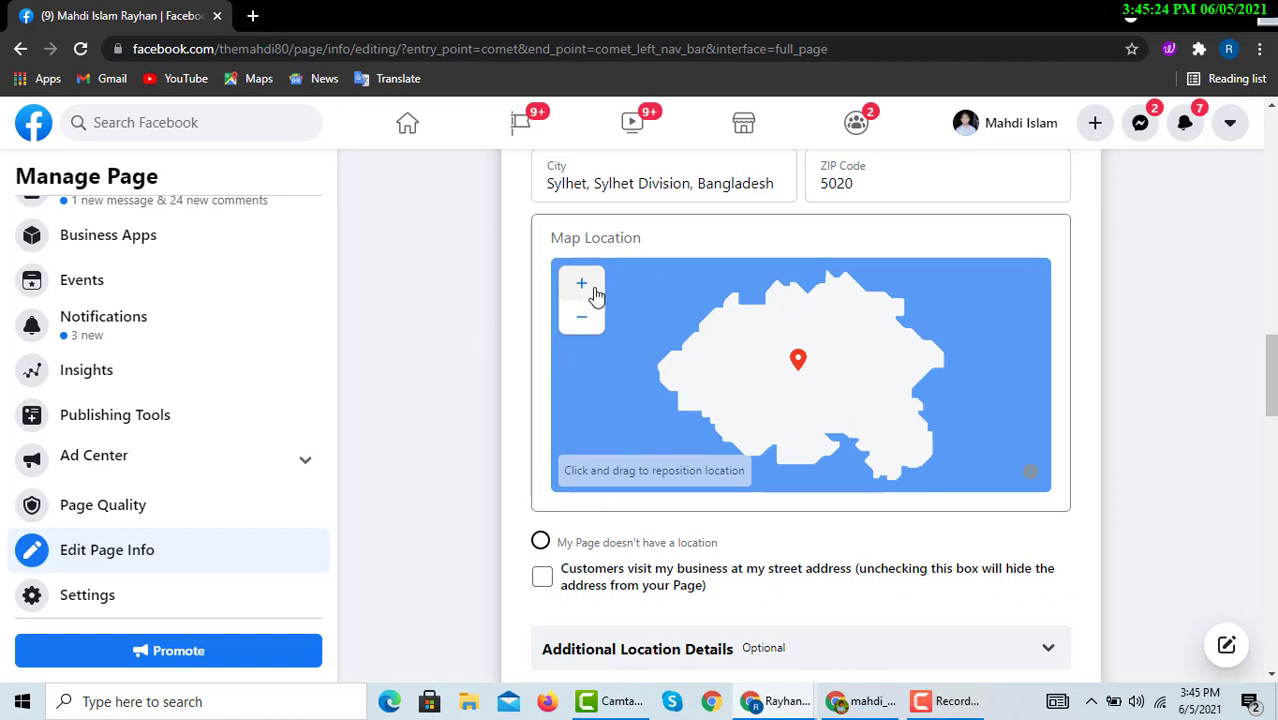
pyautogui.scroll(-2, 705, 415)
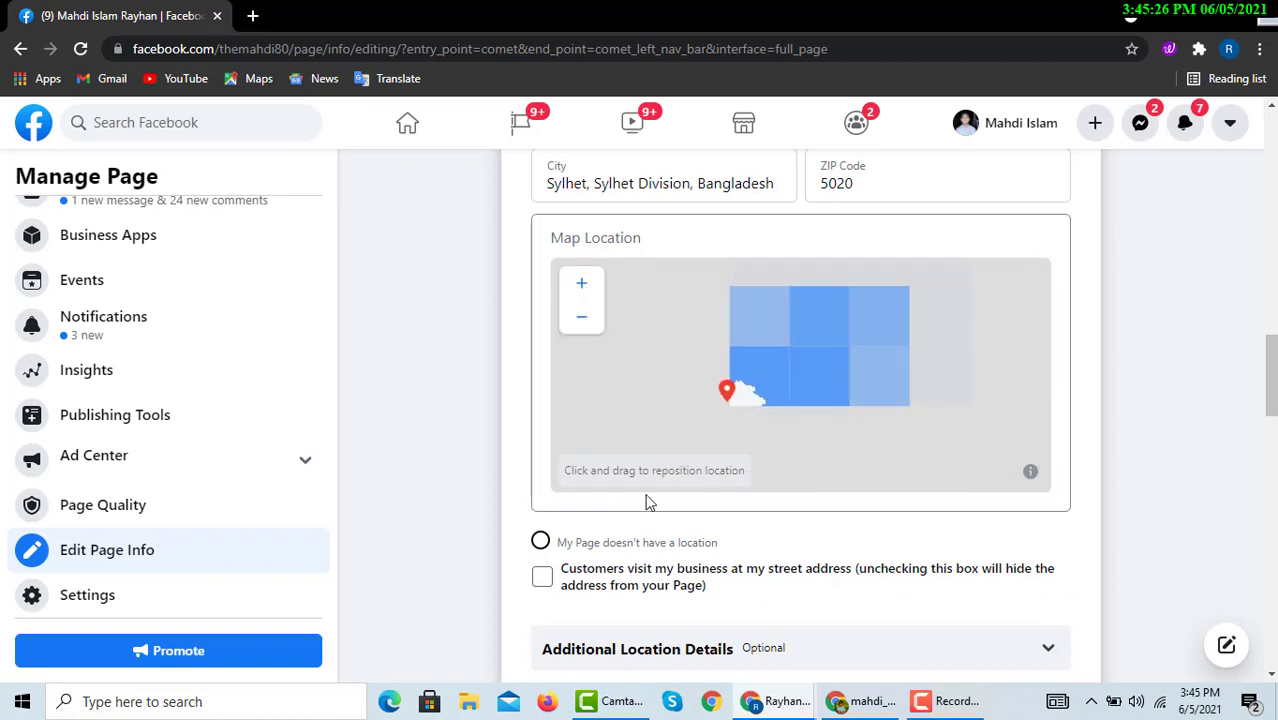
pyautogui.scroll(-2, 861, 380)
pyautogui.scroll(-5, 741, 568)
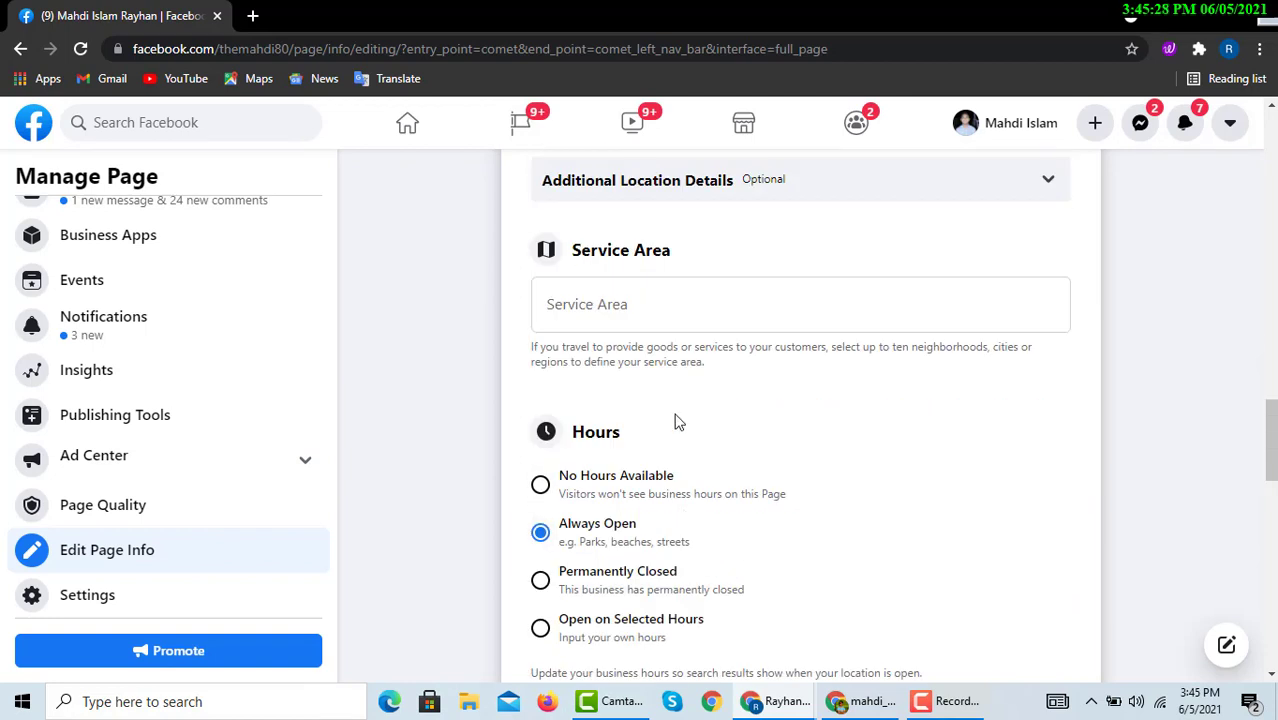
pyautogui.scroll(-2, 675, 421)
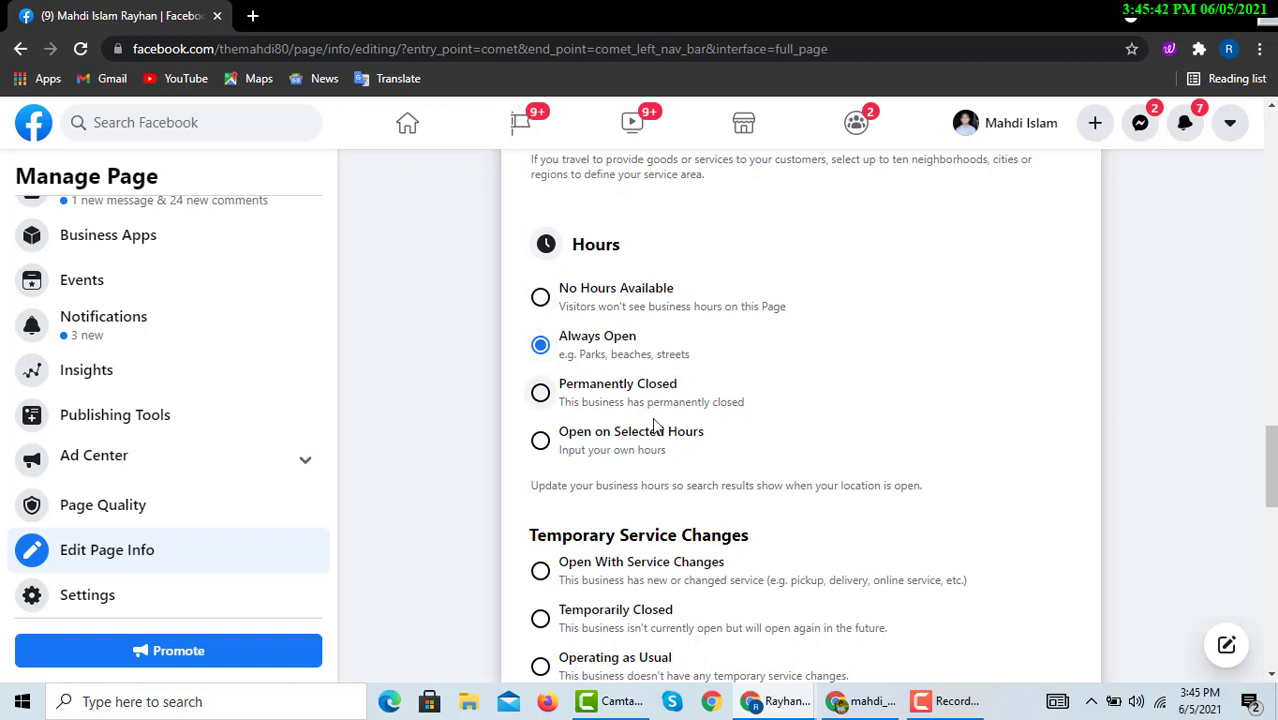
# - Switch the Page's hours to Open on Selected Hours and set Thursday from 12:00 AM to 1:00 AM
pyautogui.click(633, 450)
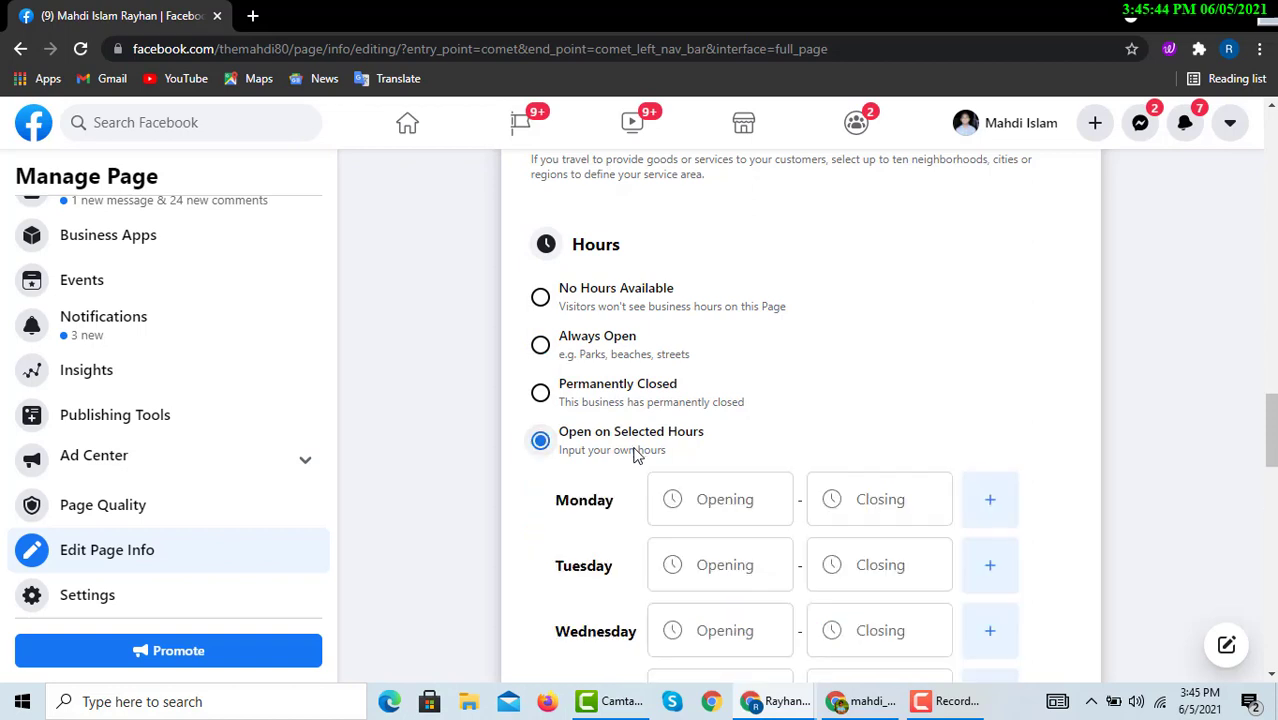
pyautogui.scroll(-3, 585, 272)
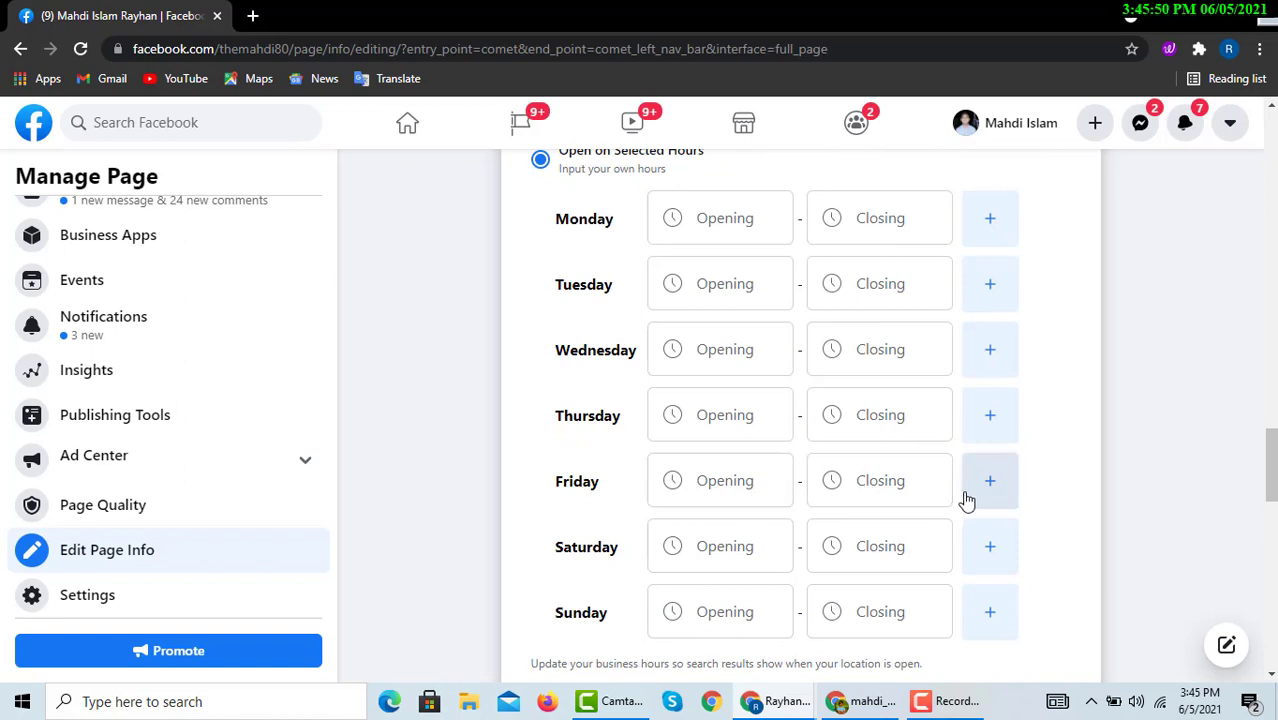
pyautogui.click(727, 419)
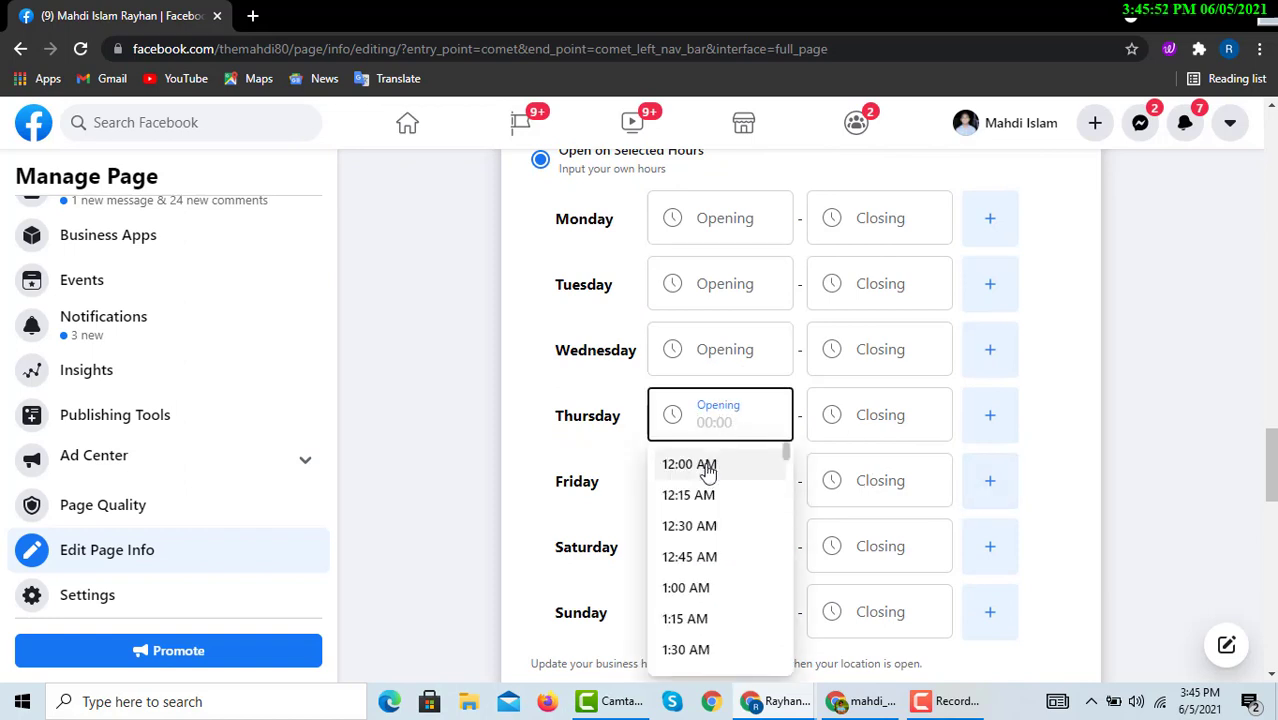
pyautogui.click(716, 463)
pyautogui.click(862, 424)
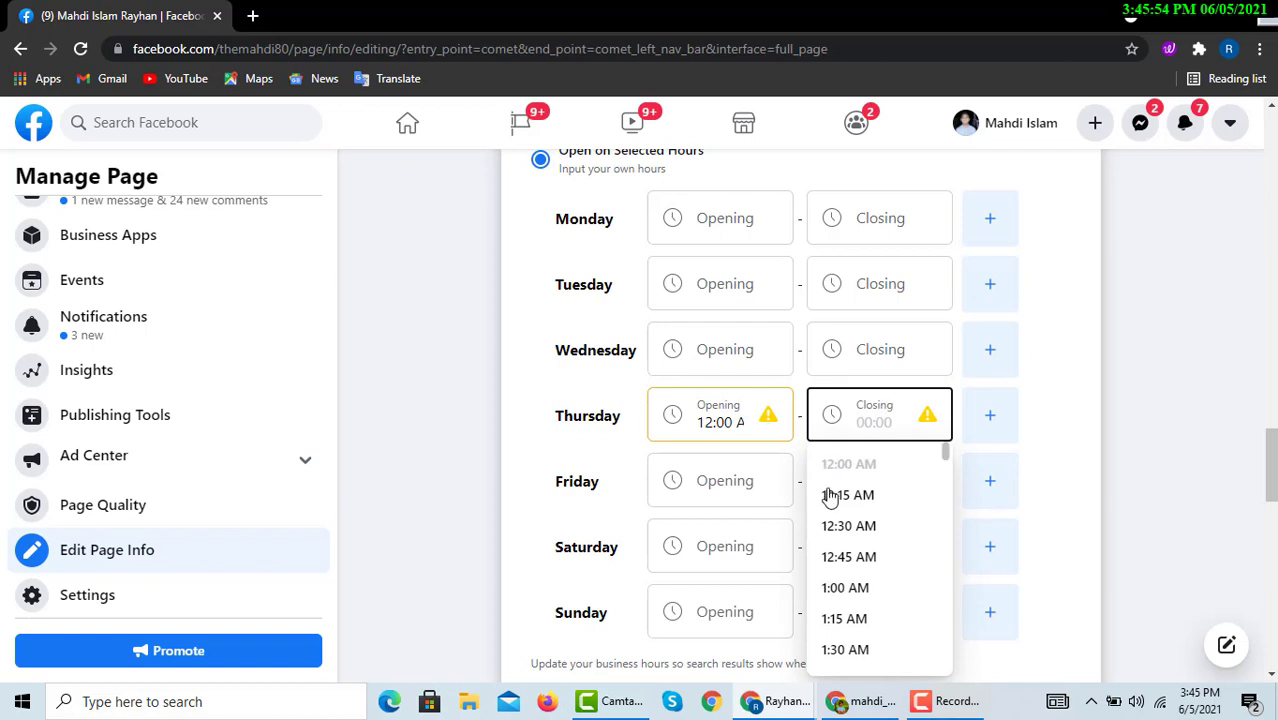
pyautogui.click(842, 588)
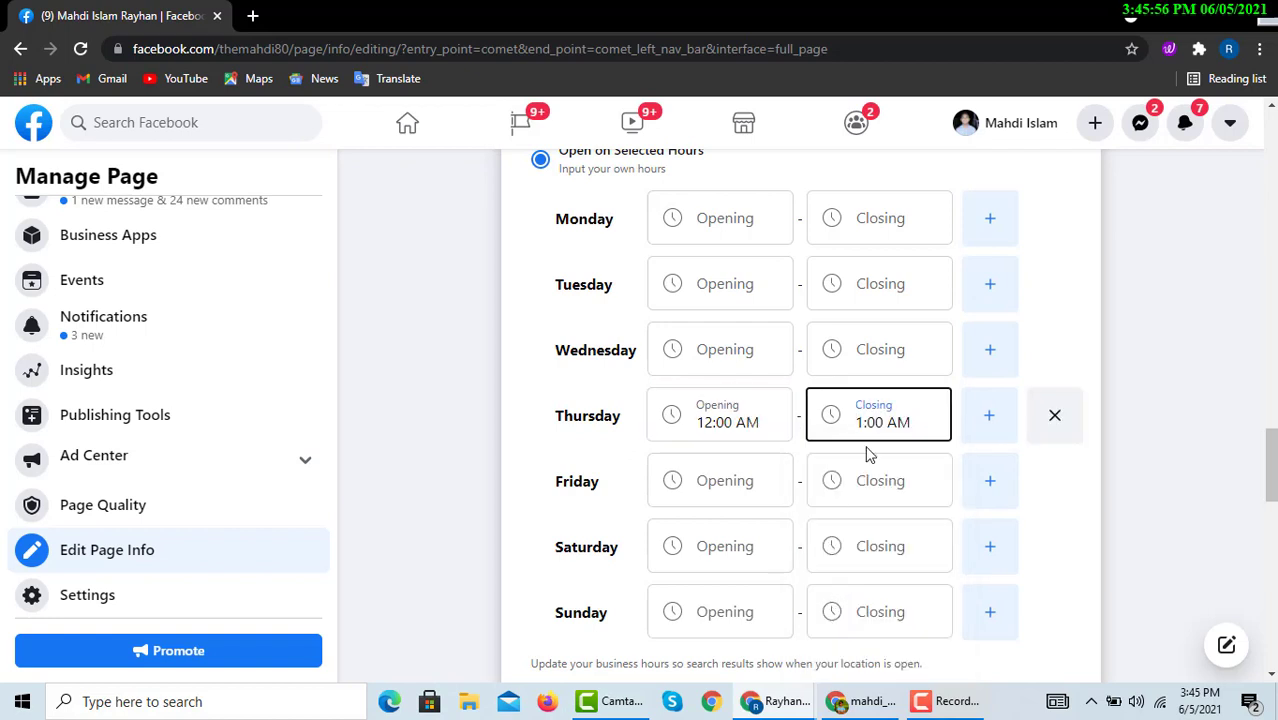
pyautogui.scroll(1, 840, 397)
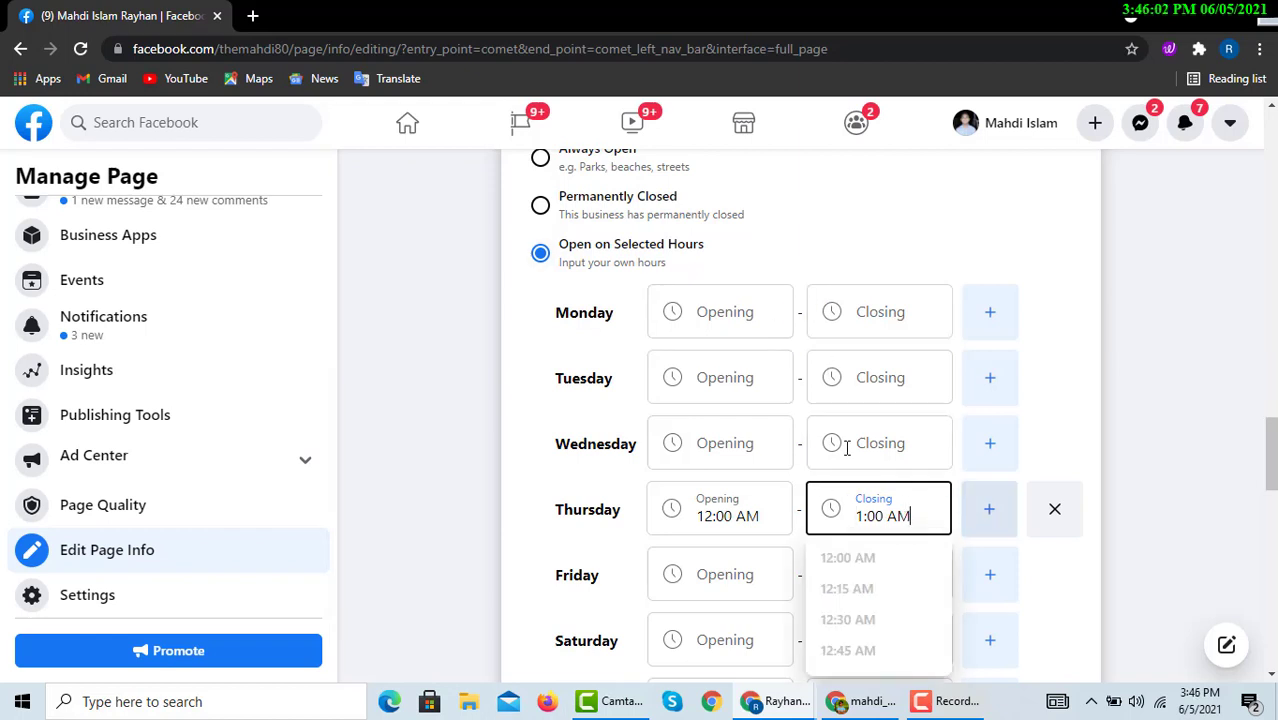
pyautogui.scroll(-2, 750, 416)
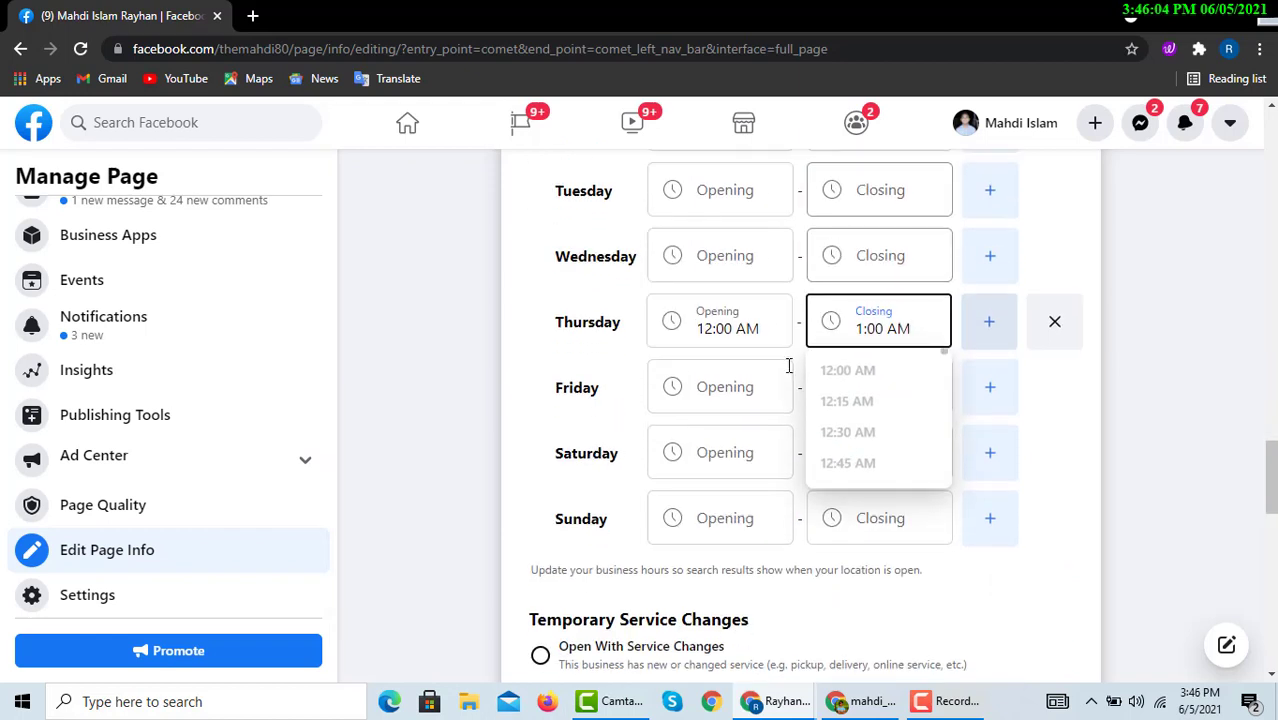
# - Set the Page's hours back to Always Open
pyautogui.scroll(6, 789, 366)
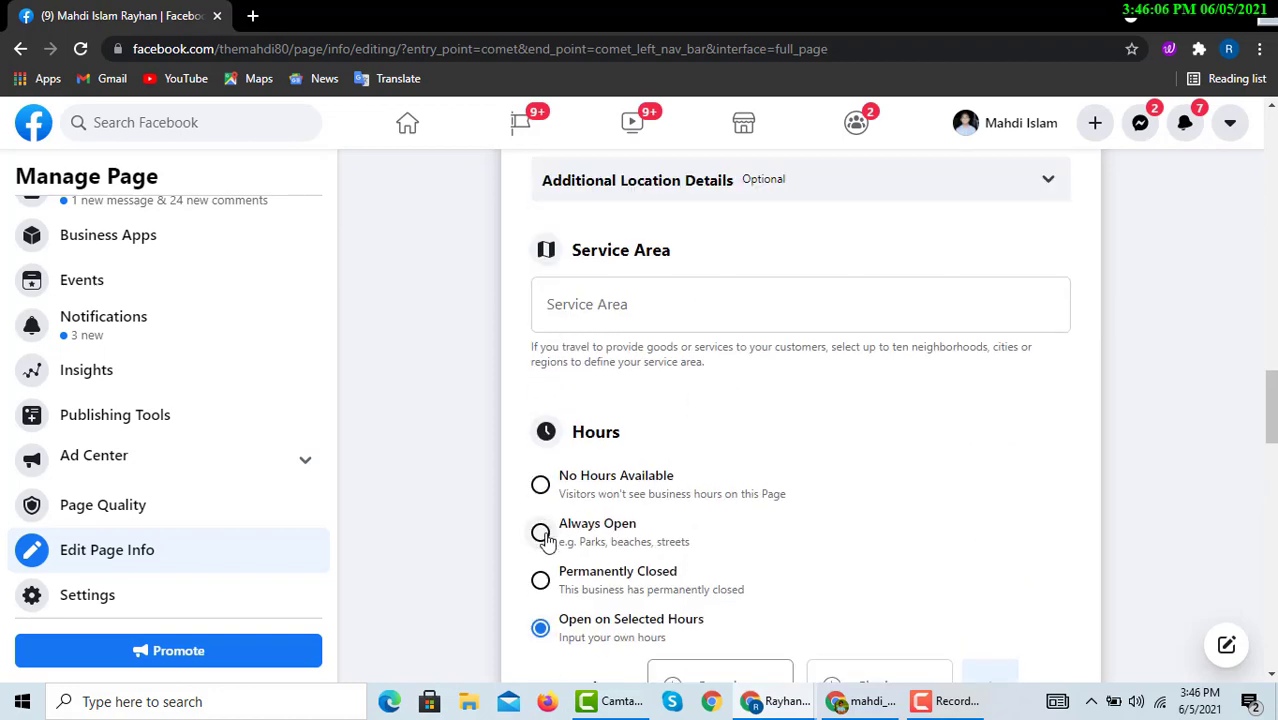
pyautogui.click(542, 534)
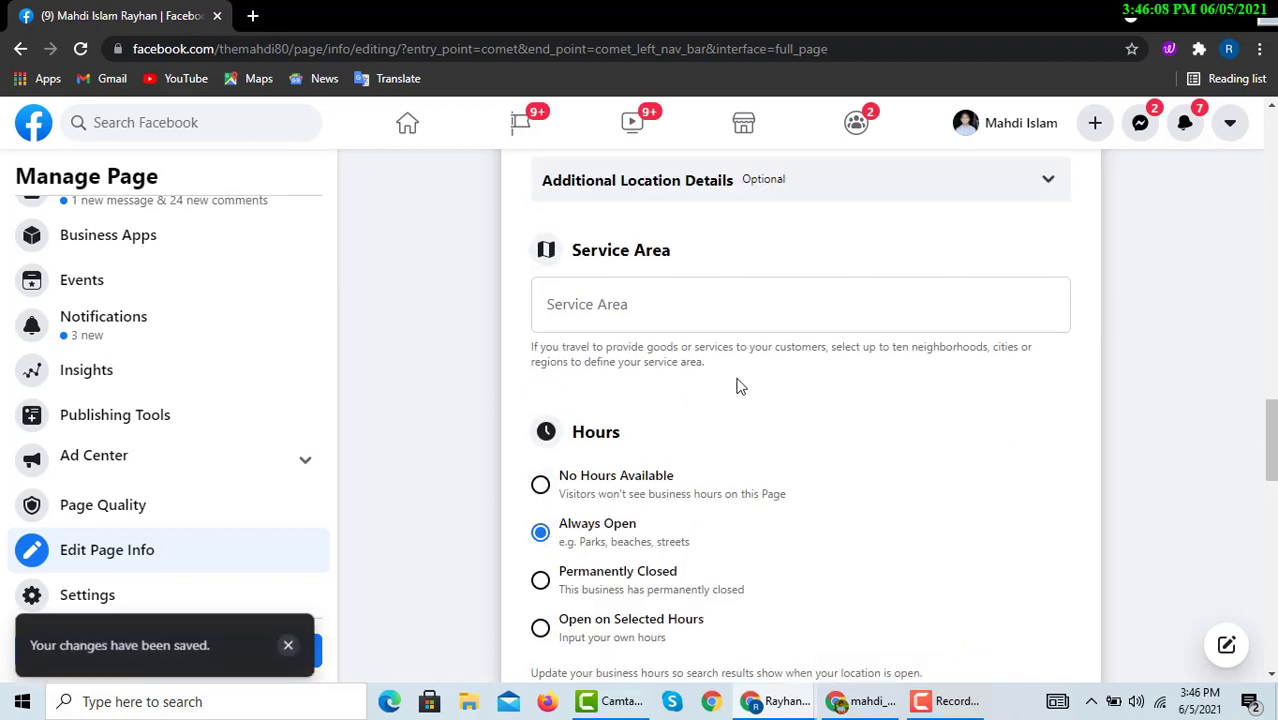
# - Review the Temporary Service Changes, More and Price Range sections down to Other Accounts
pyautogui.scroll(-3, 737, 390)
pyautogui.scroll(-3, 710, 350)
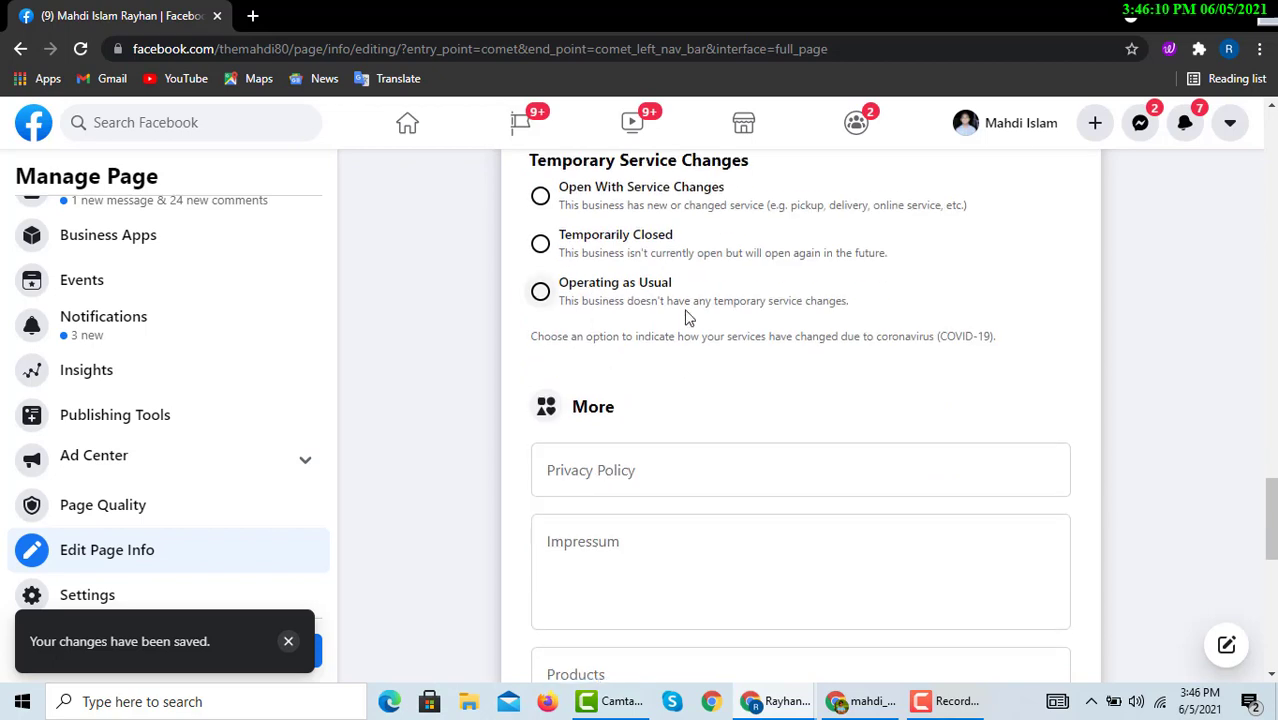
pyautogui.scroll(-3, 668, 357)
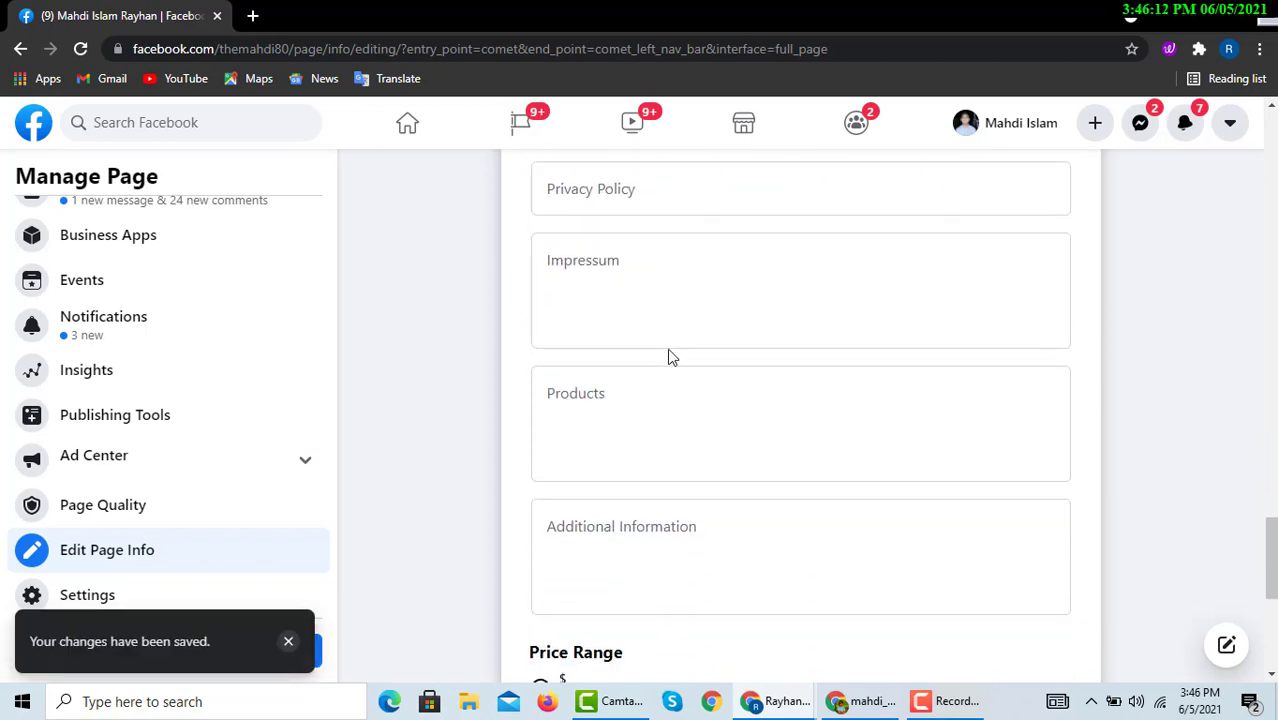
pyautogui.scroll(1, 670, 357)
pyautogui.scroll(-2, 620, 338)
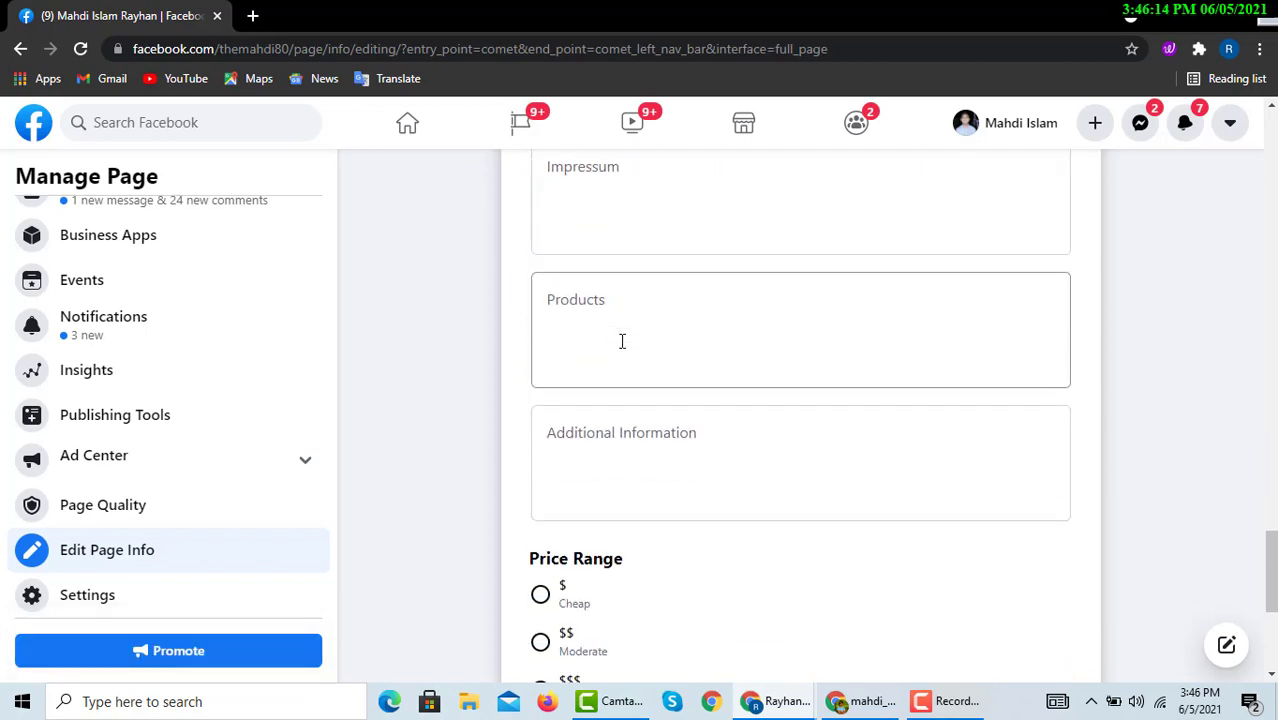
pyautogui.scroll(-4, 722, 207)
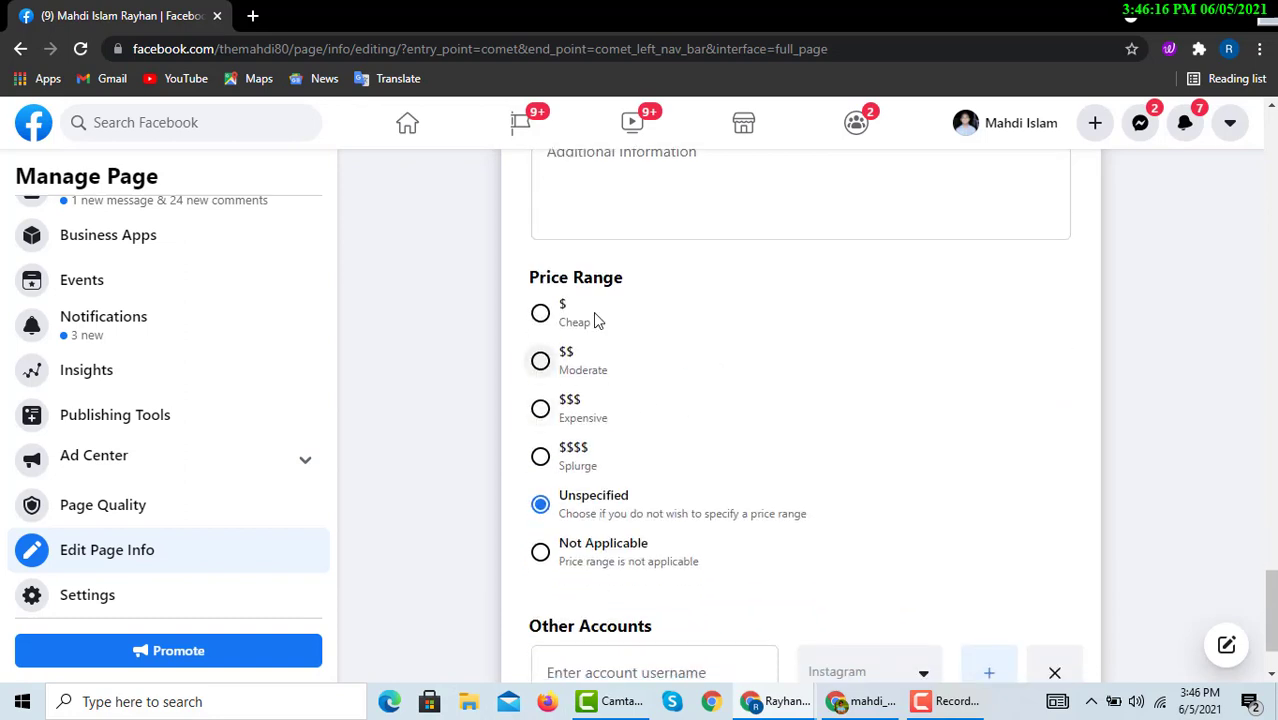
pyautogui.click(947, 700)
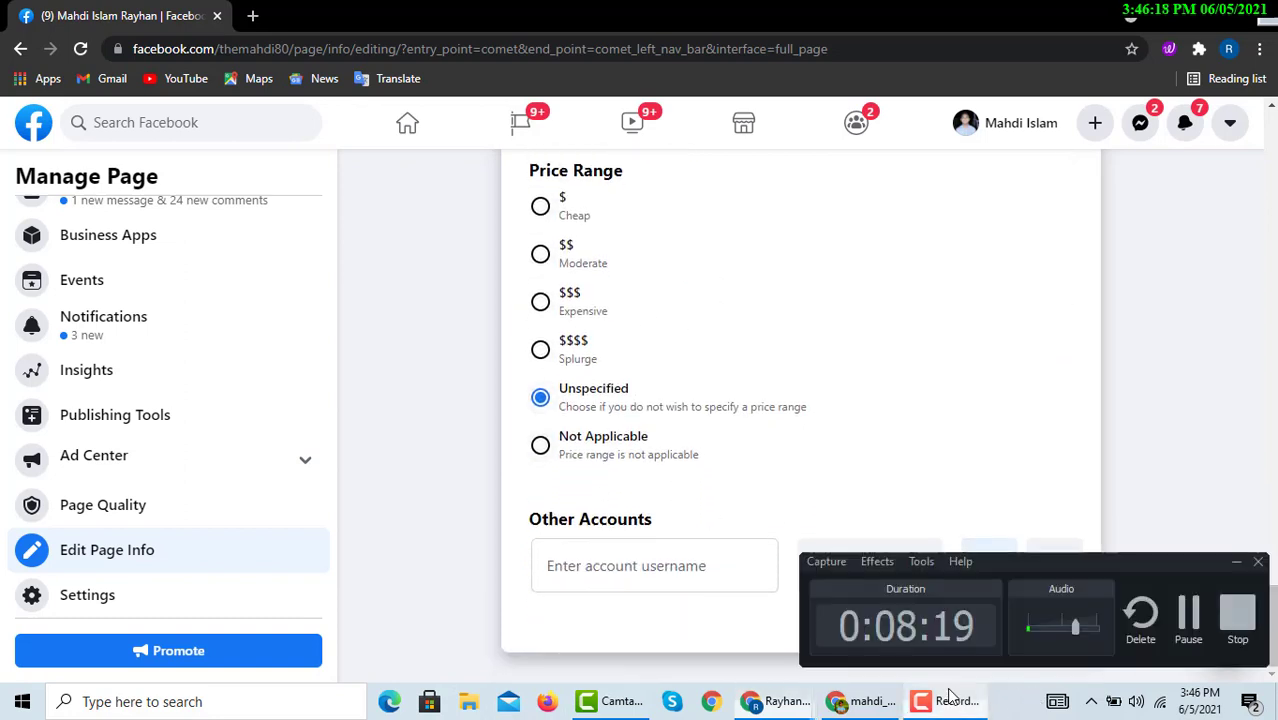
pyautogui.click(1189, 627)
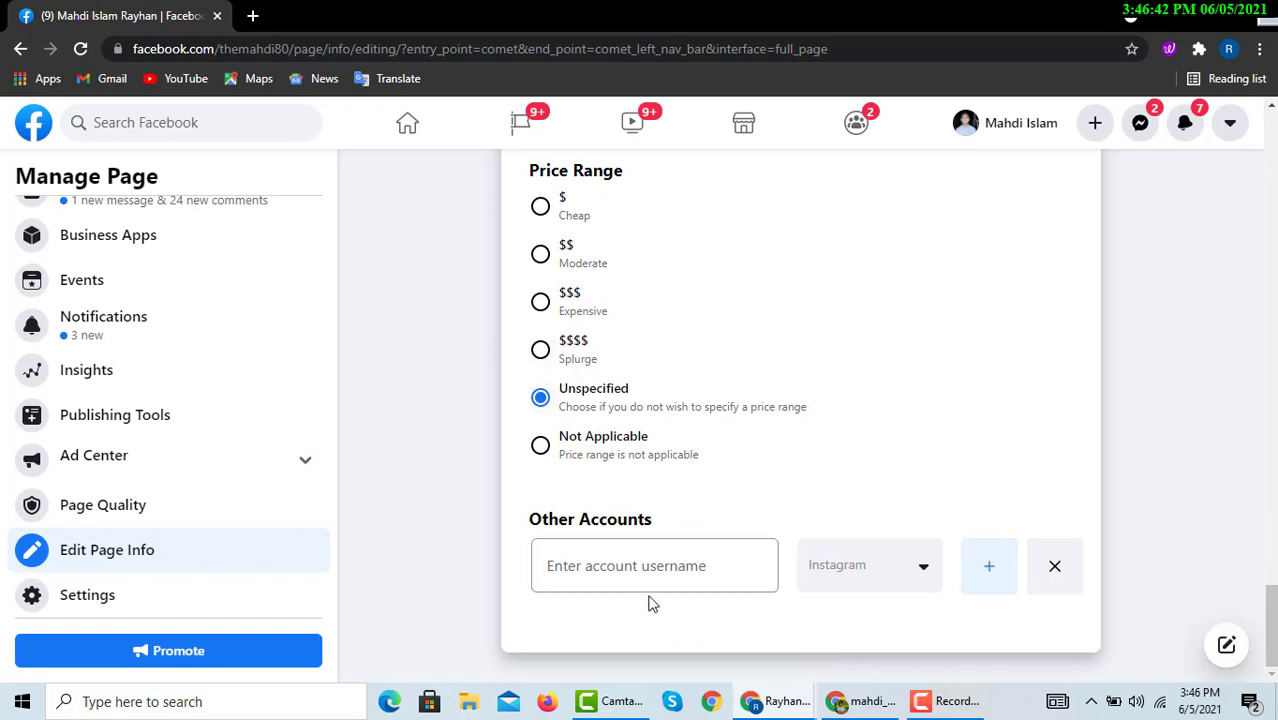
# - Open the Page Settings and look through the list of settings sections from General down to Featured
pyautogui.scroll(8, 650, 602)
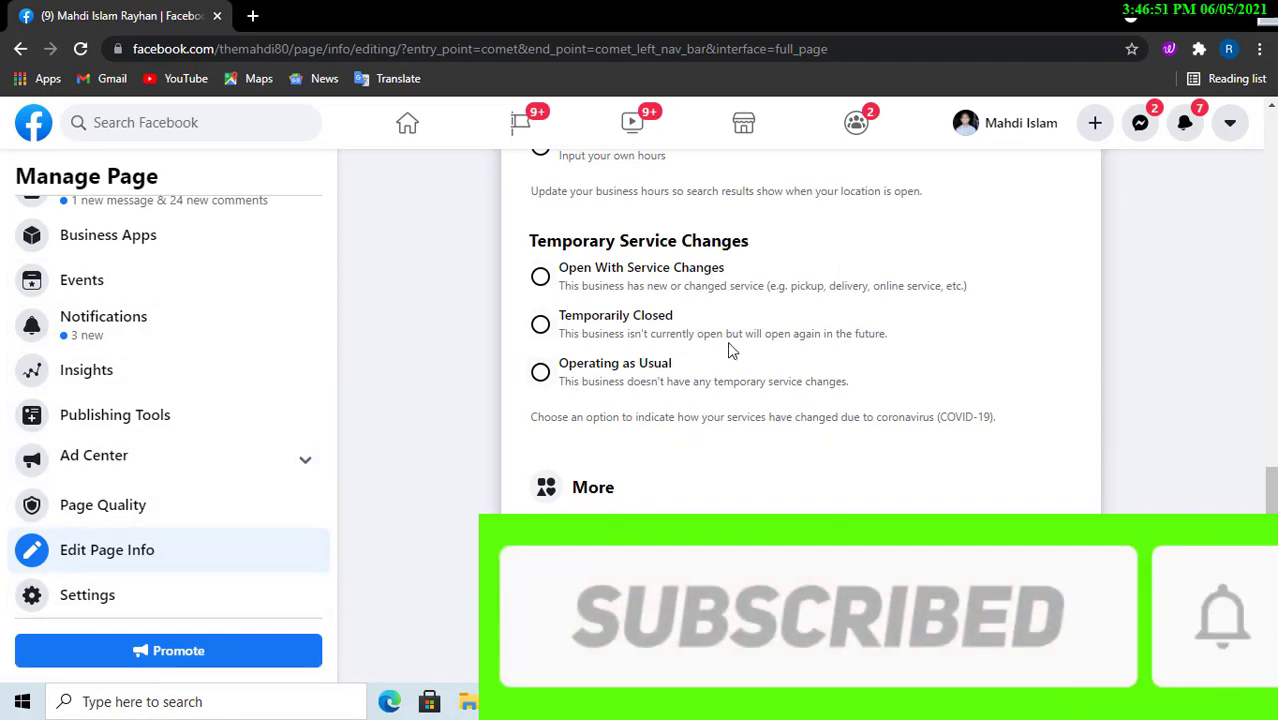
pyautogui.click(122, 594)
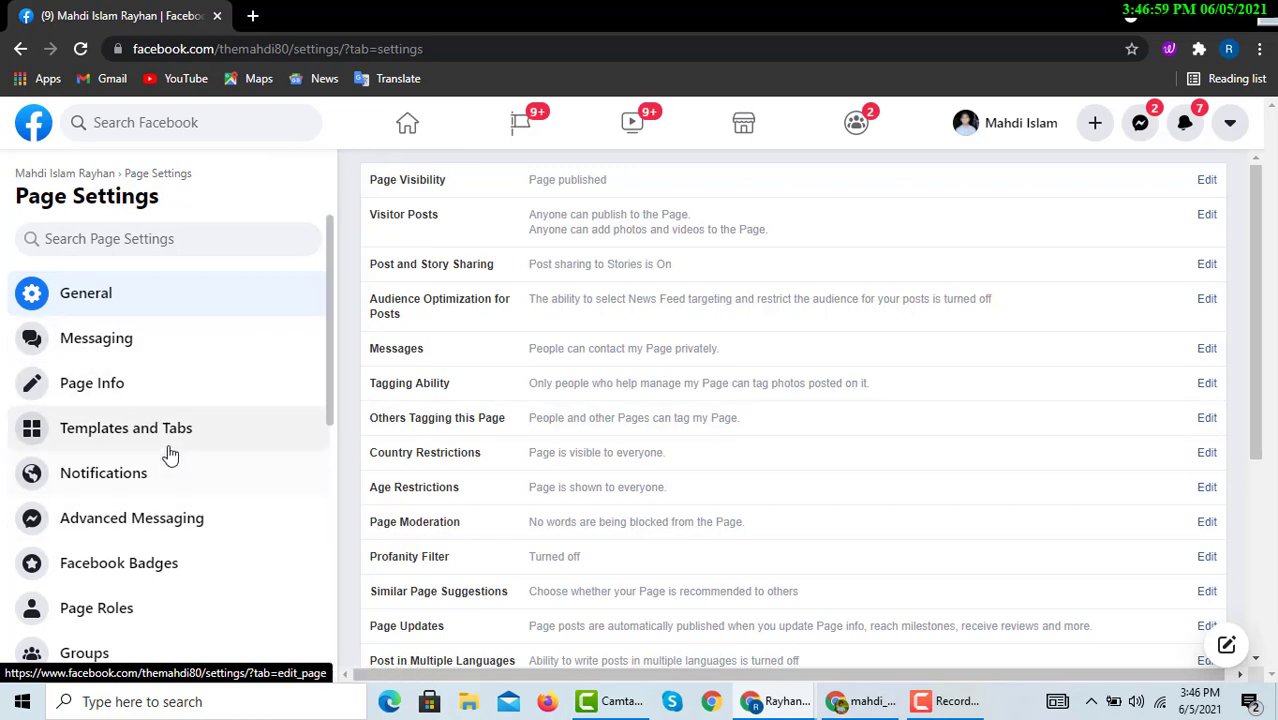
pyautogui.scroll(-1, 240, 512)
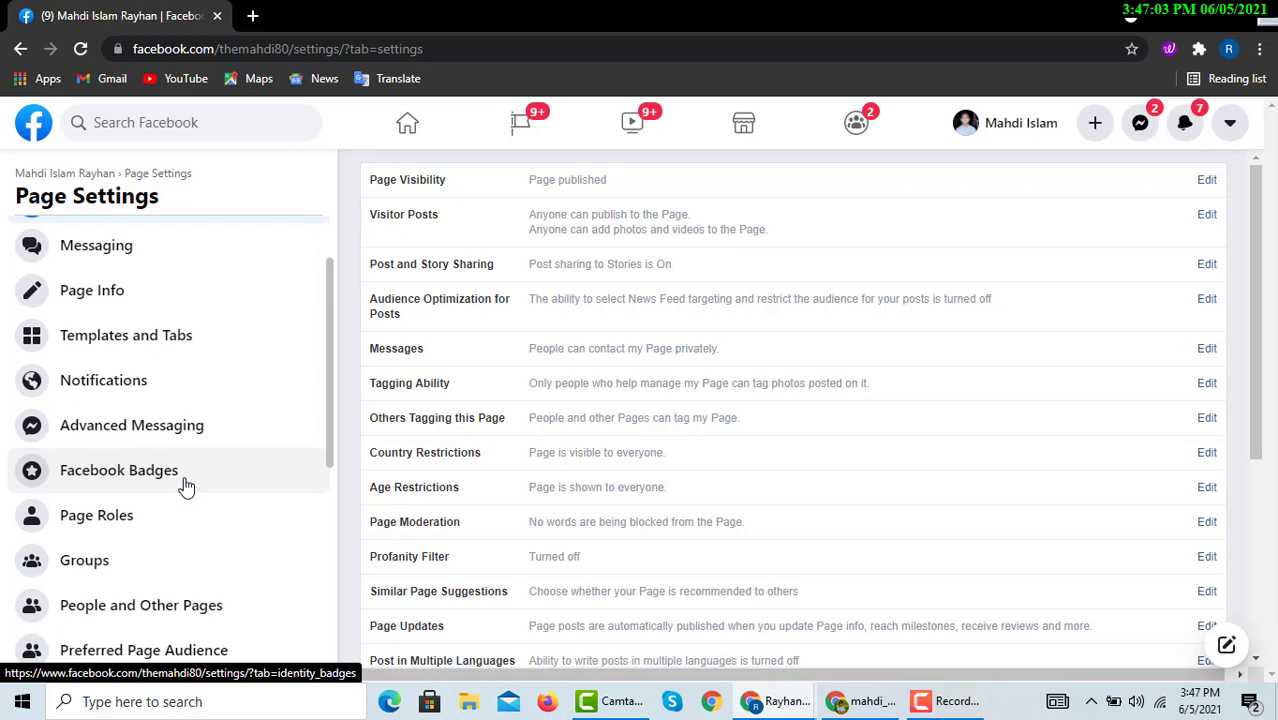
pyautogui.scroll(-1, 180, 490)
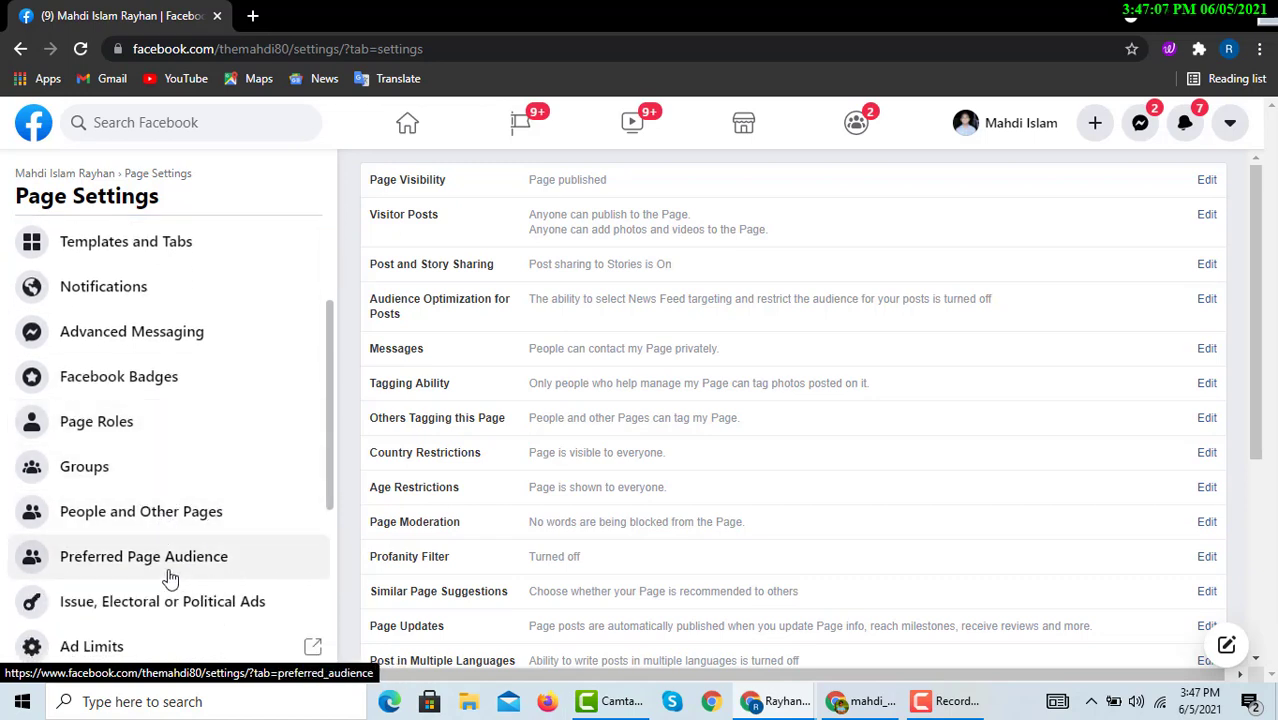
pyautogui.scroll(-1, 190, 575)
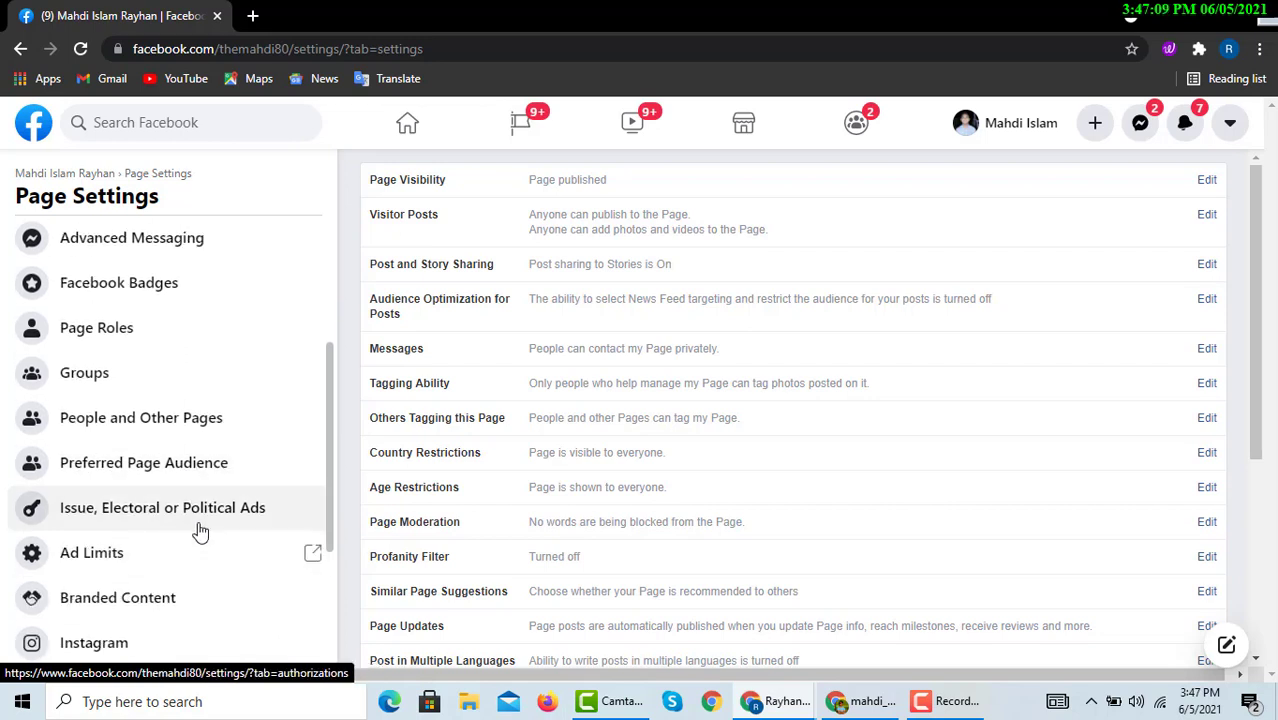
pyautogui.scroll(-1, 120, 491)
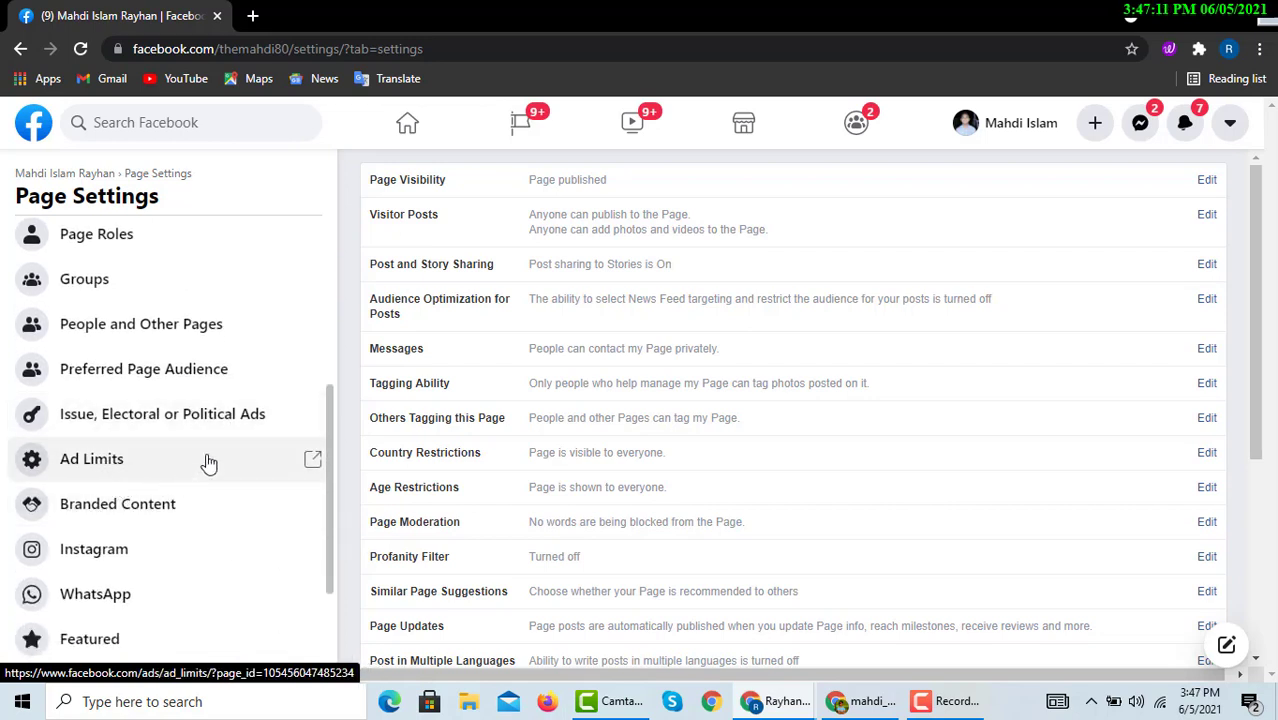
# - Look through the remaining Page Settings sections down to Activity Log
pyautogui.scroll(-1, 190, 540)
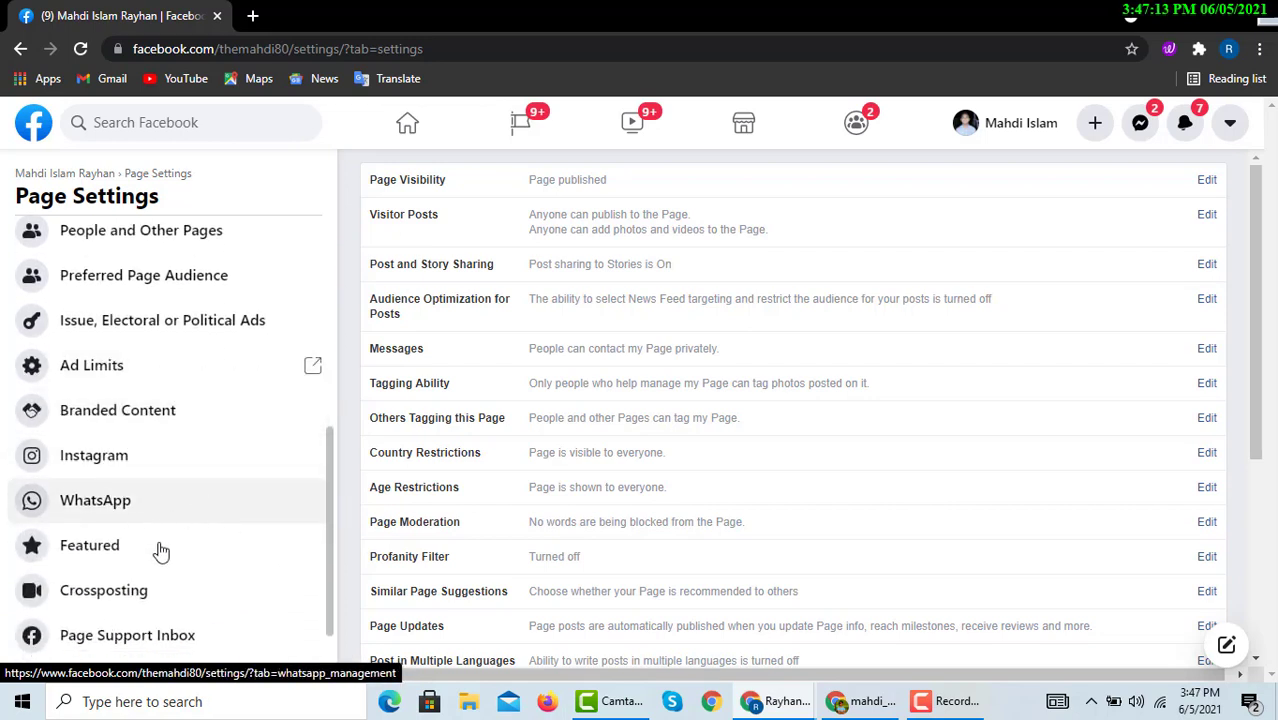
pyautogui.scroll(-1, 251, 600)
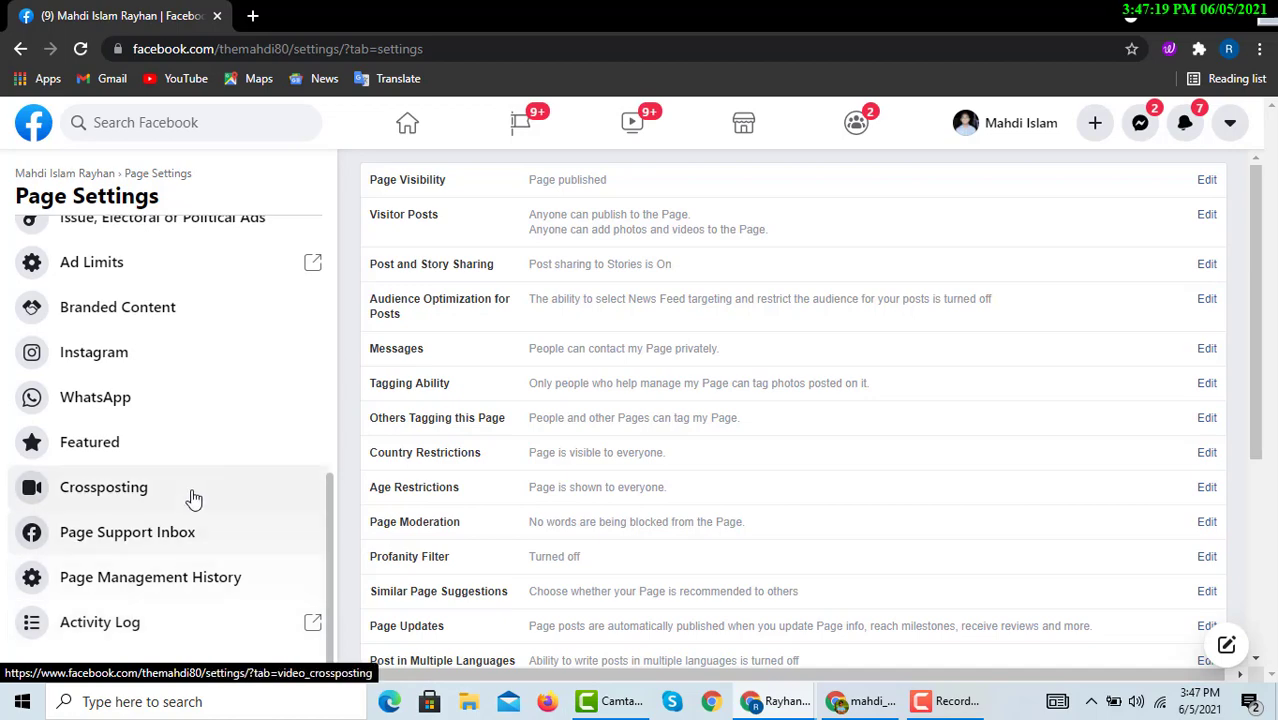
pyautogui.scroll(10, 194, 488)
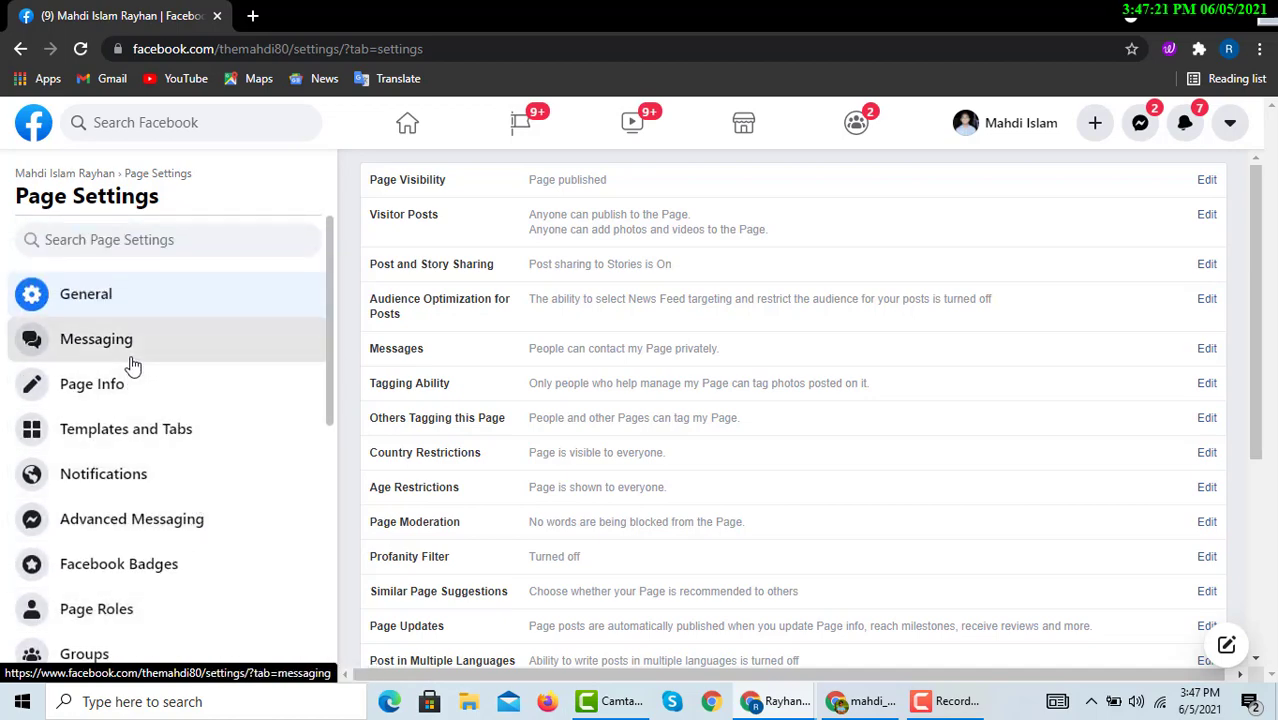
# - Open the Messaging settings and review them from General Settings down to During a Messenger Conversation
pyautogui.click(130, 364)
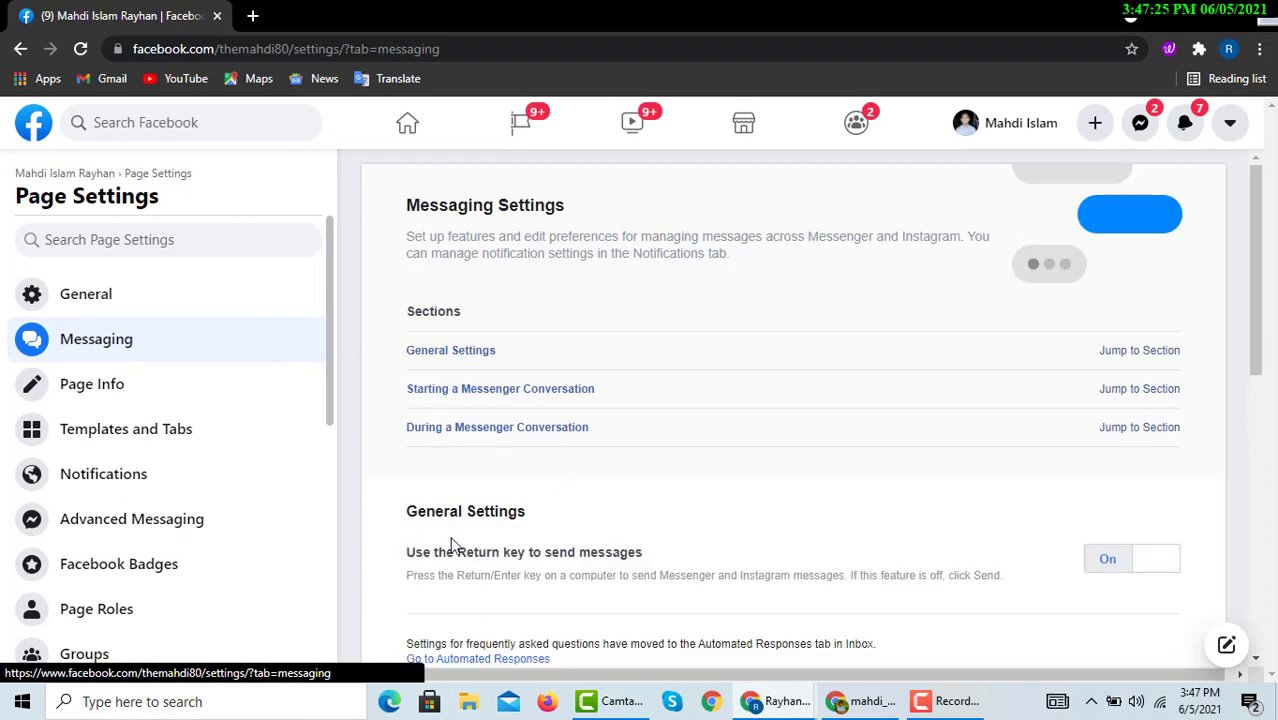
pyautogui.scroll(-3, 538, 490)
pyautogui.scroll(3, 817, 345)
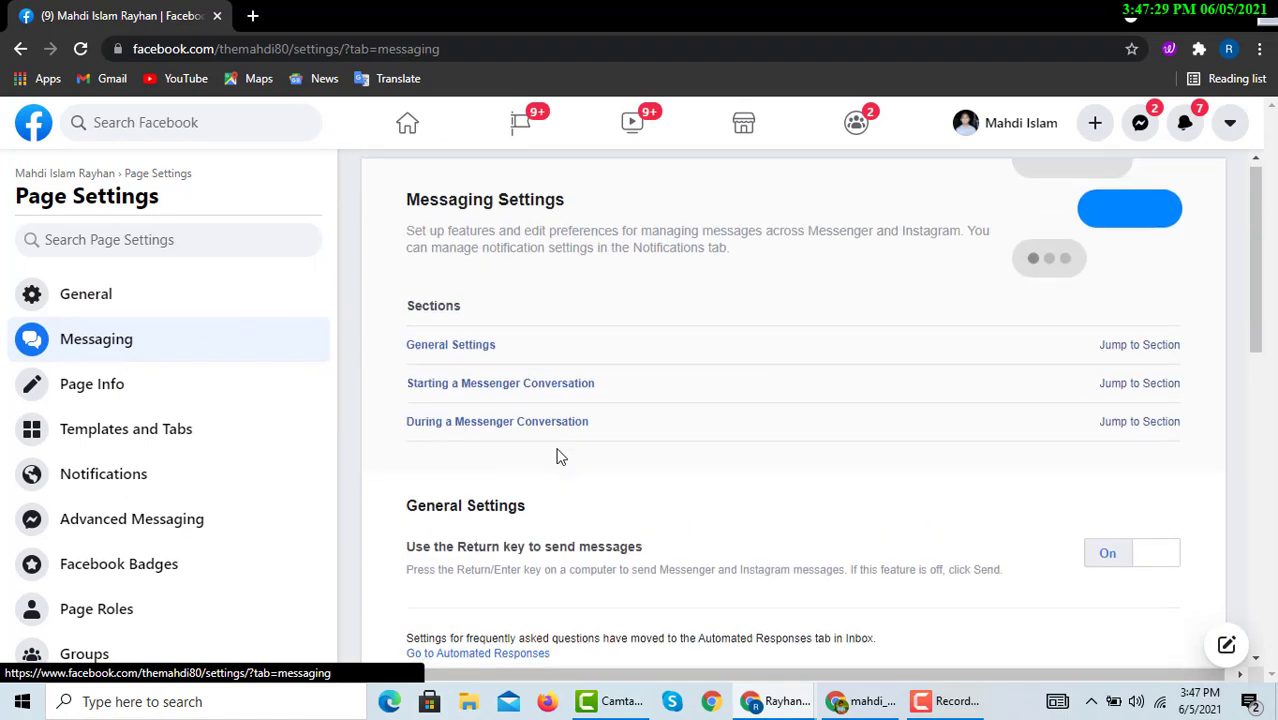
pyautogui.scroll(-5, 540, 440)
pyautogui.scroll(-4, 654, 556)
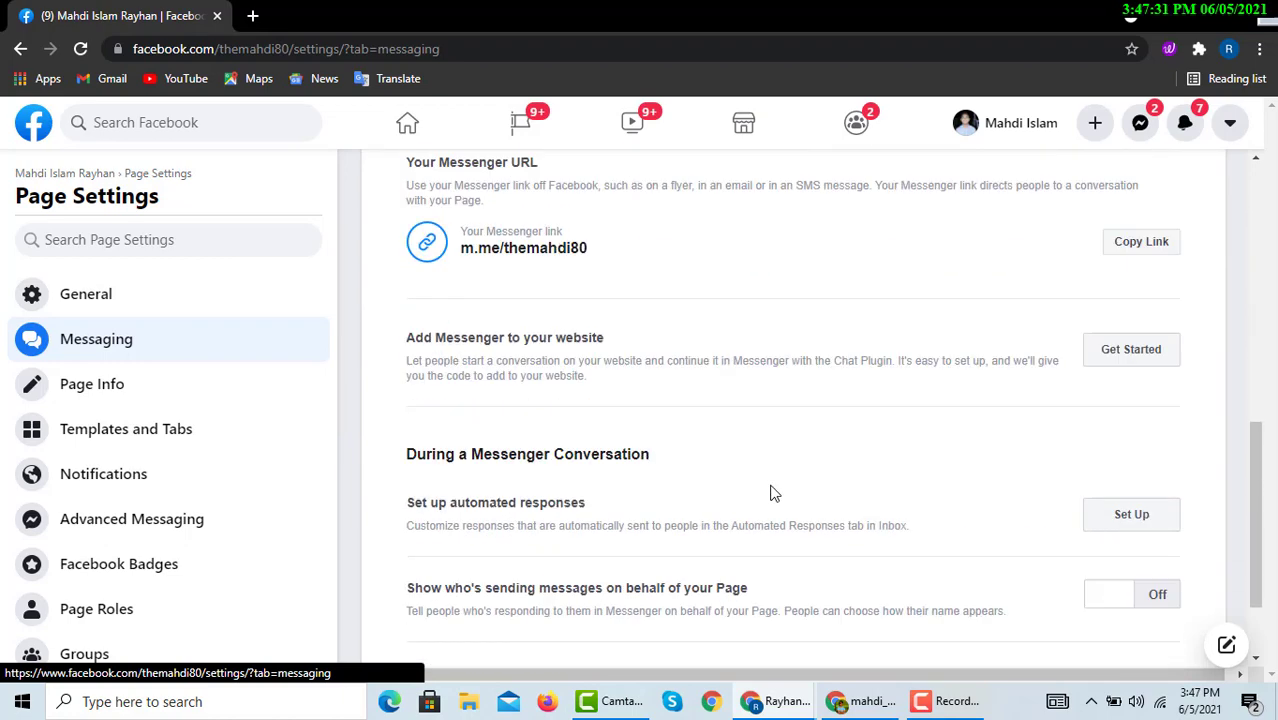
# - View the Page Info settings, and open Templates and Tabs to review the list of Page tabs
pyautogui.click(139, 389)
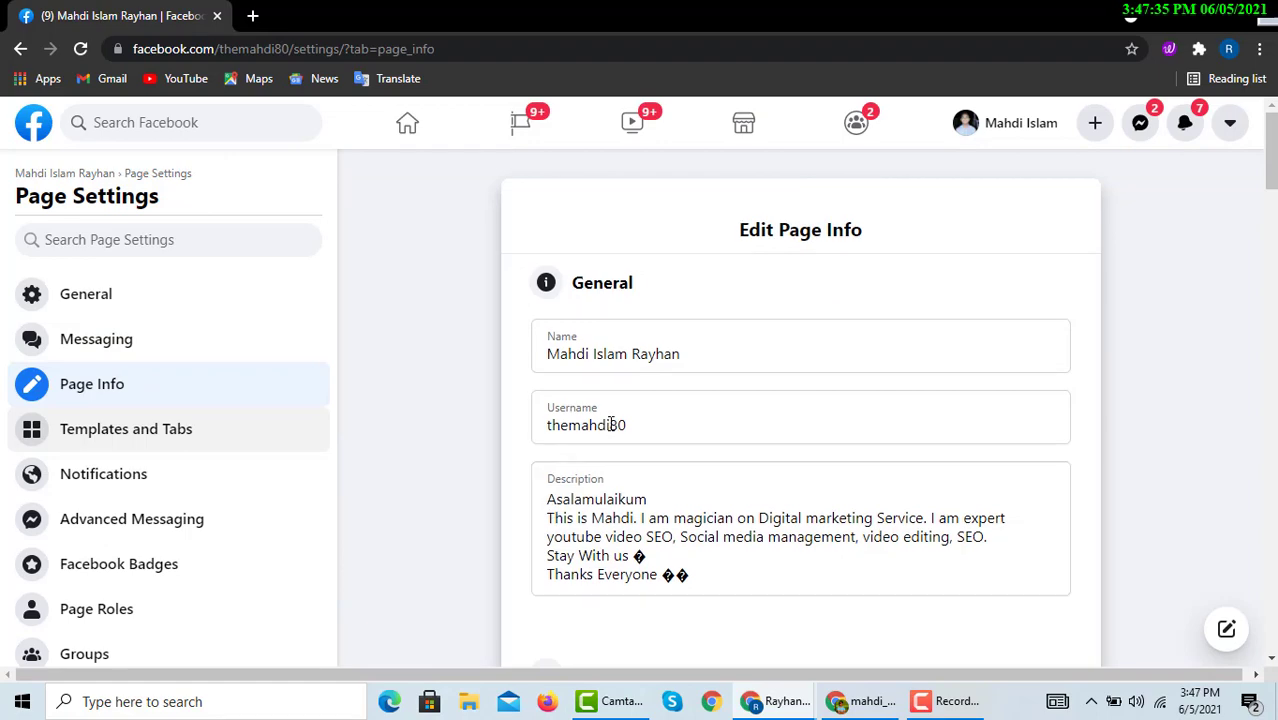
pyautogui.scroll(-3, 600, 430)
pyautogui.click(112, 447)
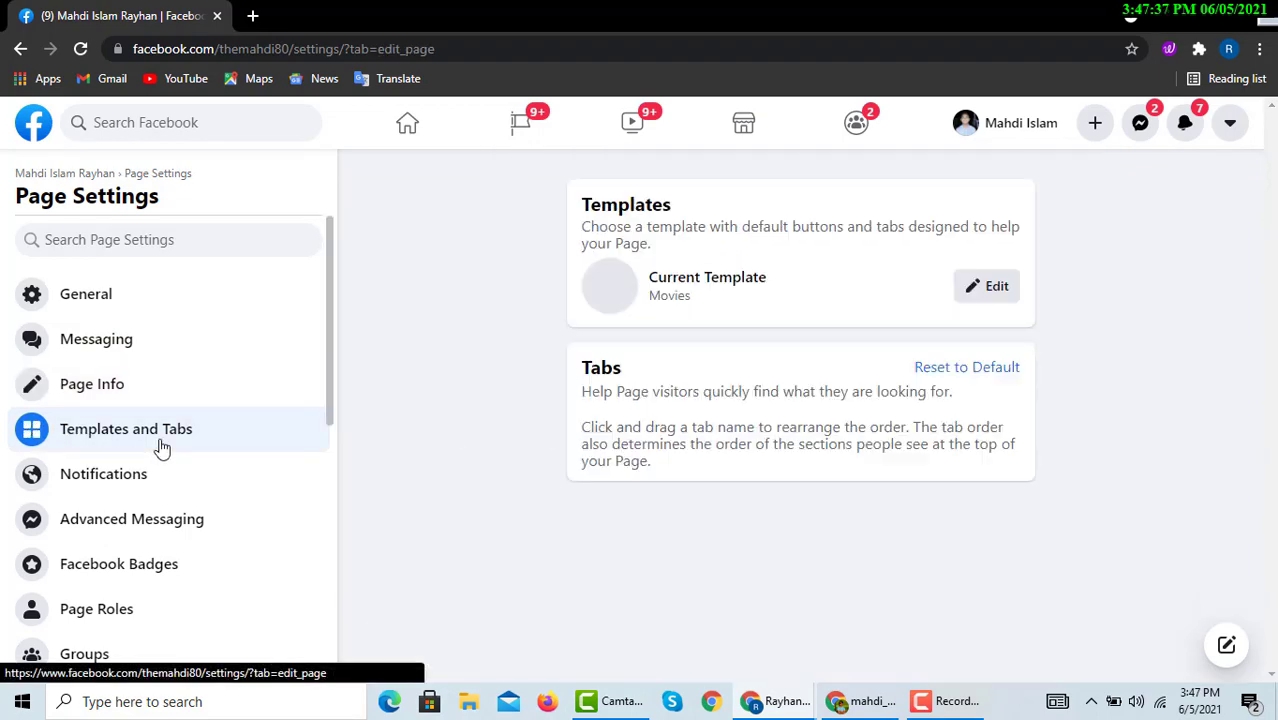
pyautogui.scroll(-2, 770, 425)
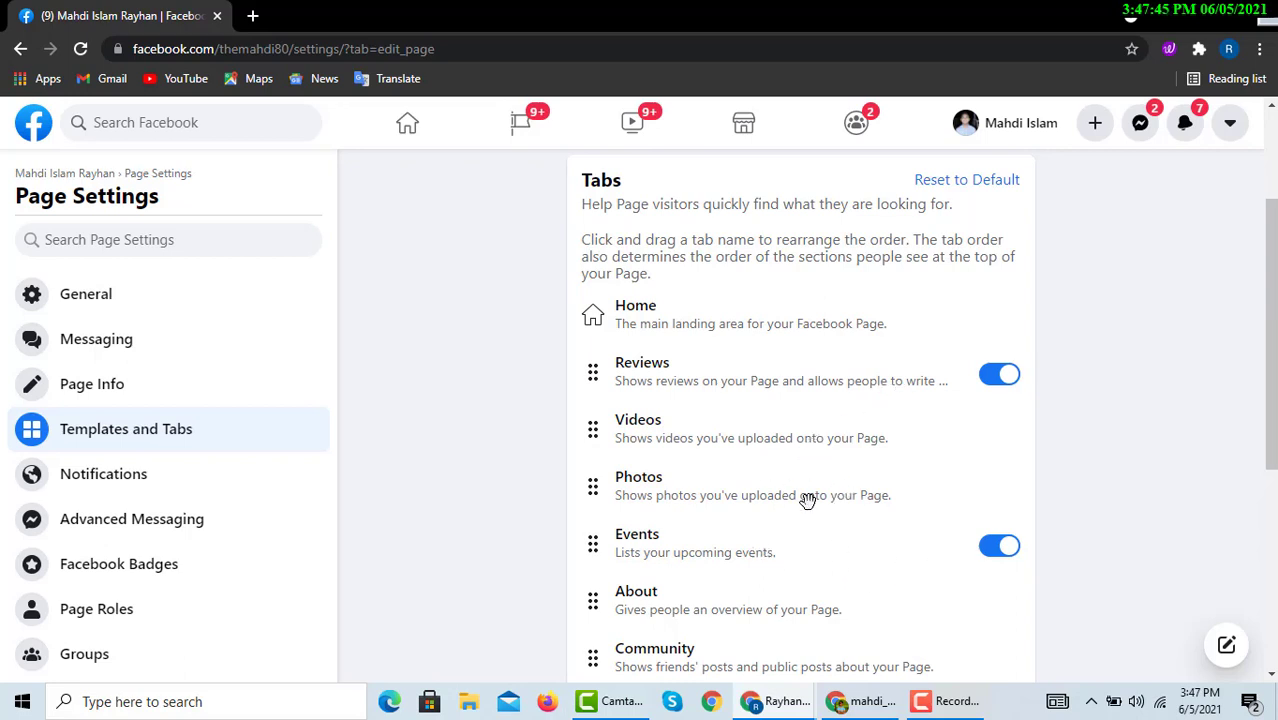
pyautogui.scroll(-3, 770, 502)
pyautogui.scroll(-2, 765, 490)
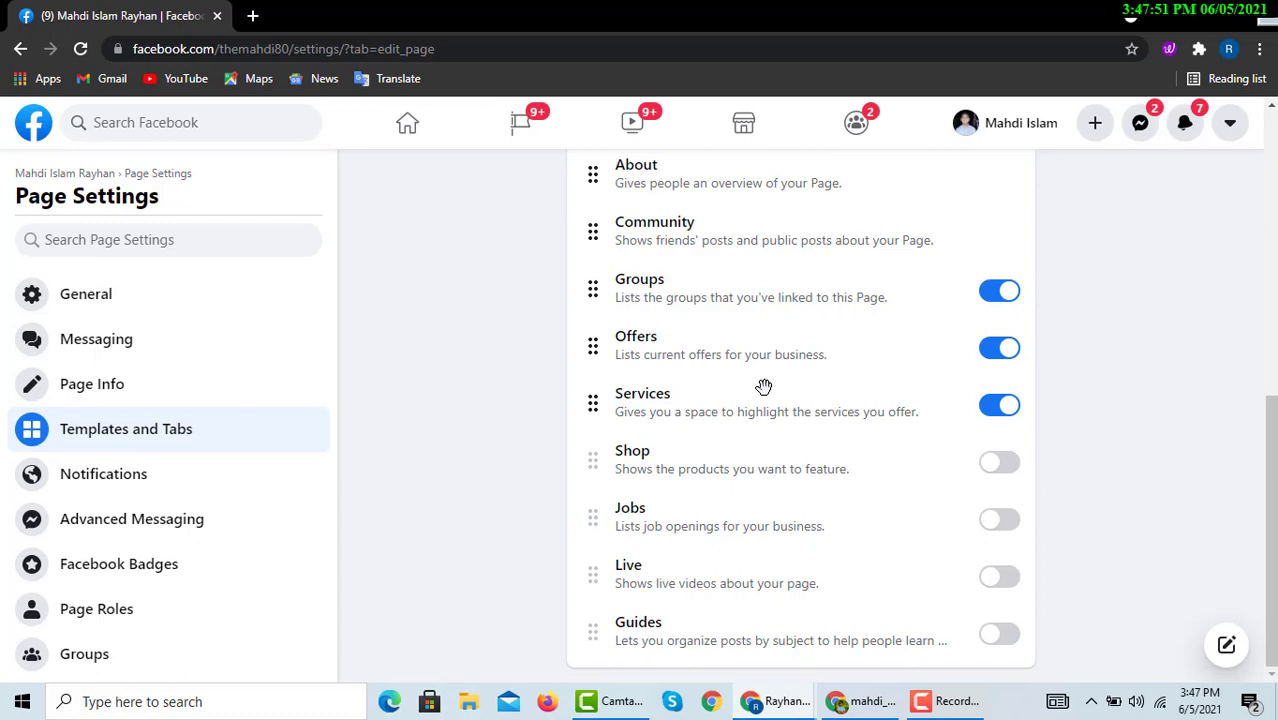
# - Turn on the Shop, Guides and Live tabs for the Page and look over the tab list
pyautogui.click(988, 472)
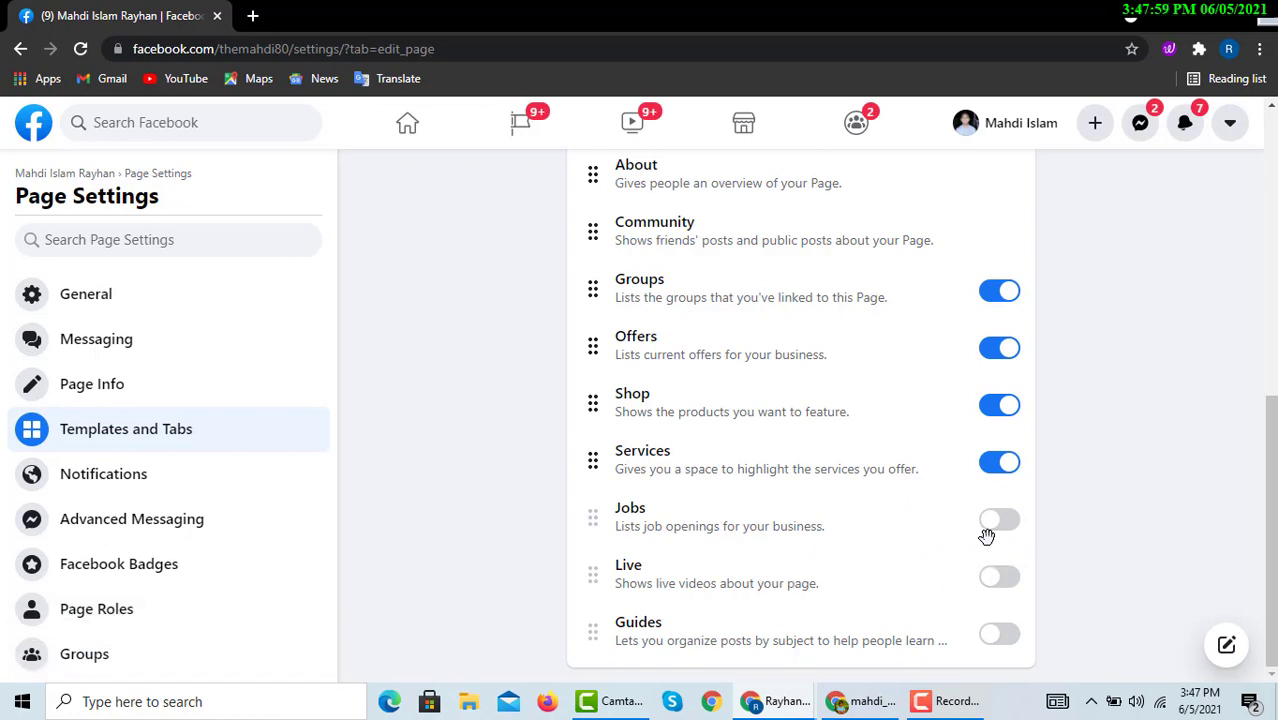
pyautogui.click(993, 636)
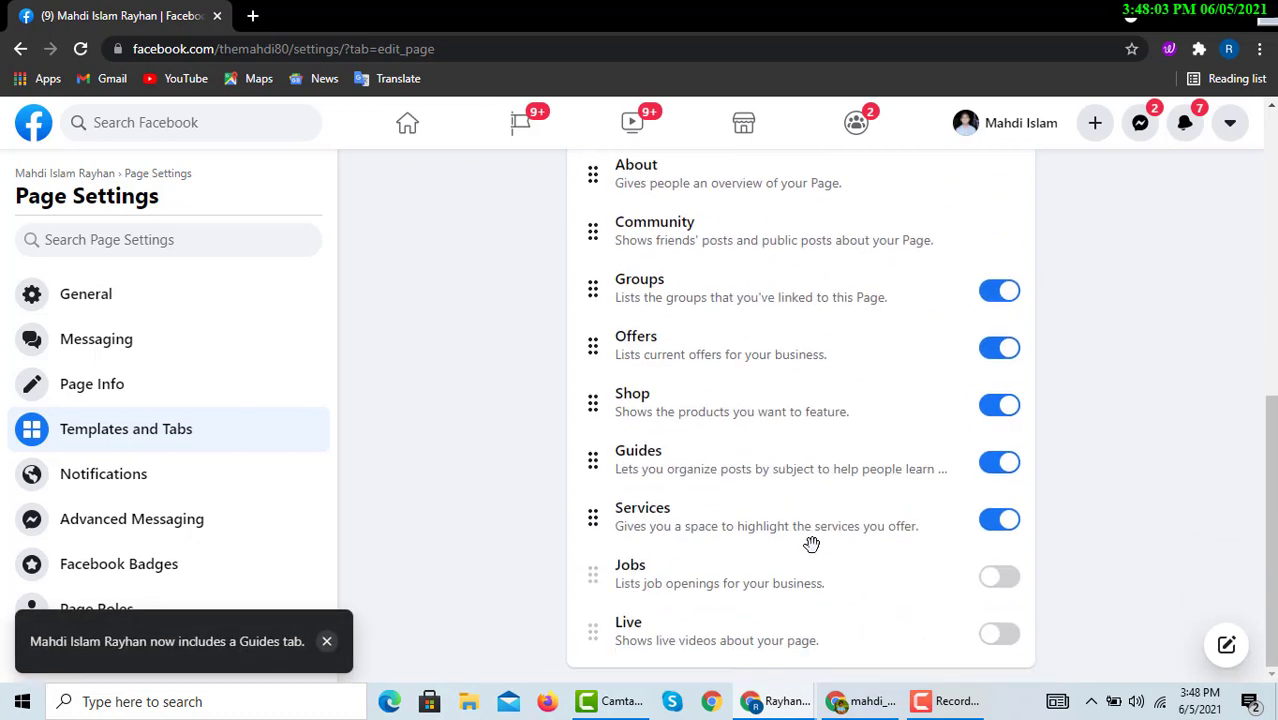
pyautogui.click(992, 636)
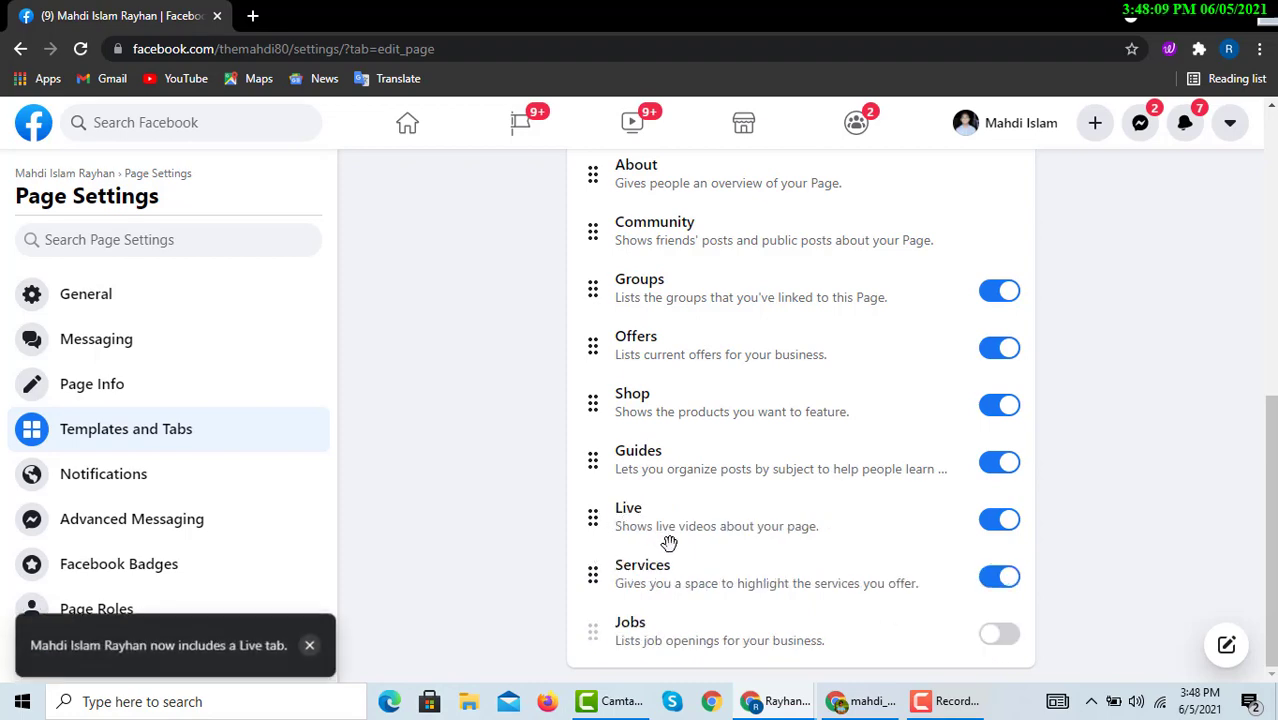
pyautogui.scroll(5, 442, 463)
pyautogui.scroll(-4, 660, 465)
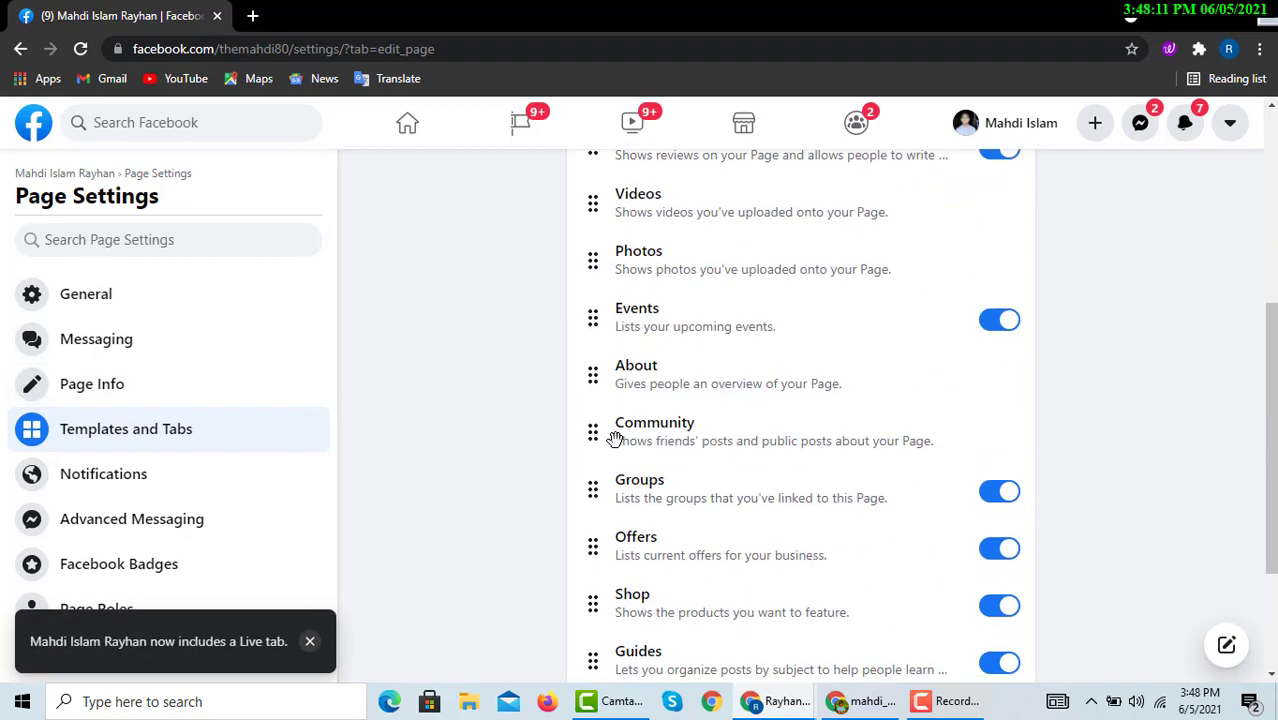
pyautogui.scroll(5, 608, 434)
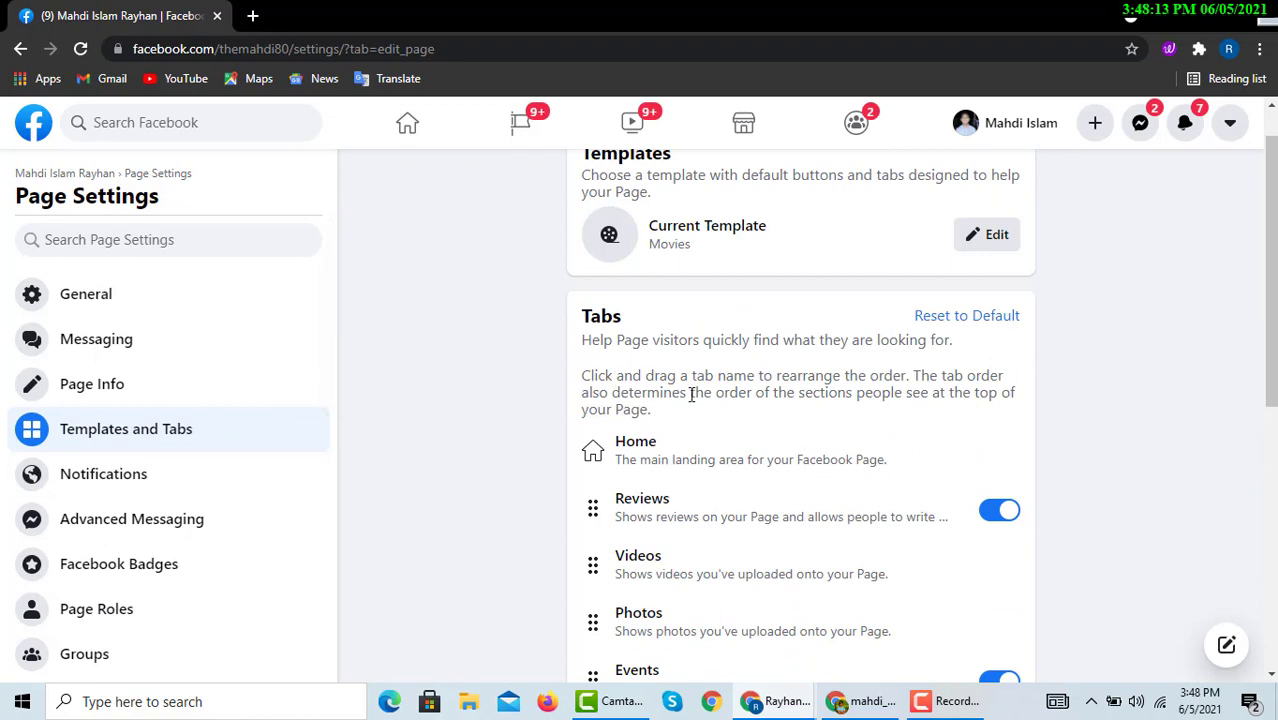
pyautogui.scroll(-5, 669, 485)
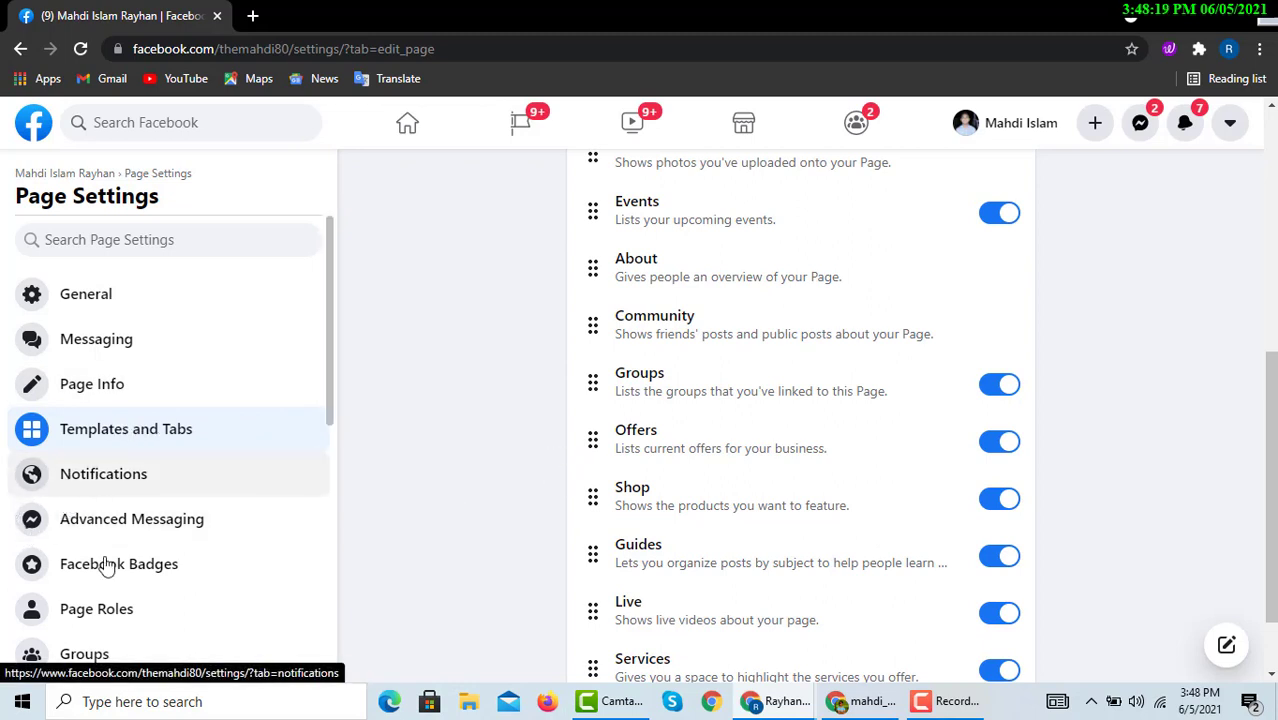
# - Open the Advanced Messaging settings and review them from Connected Apps down to High-Volume Messages
pyautogui.click(152, 528)
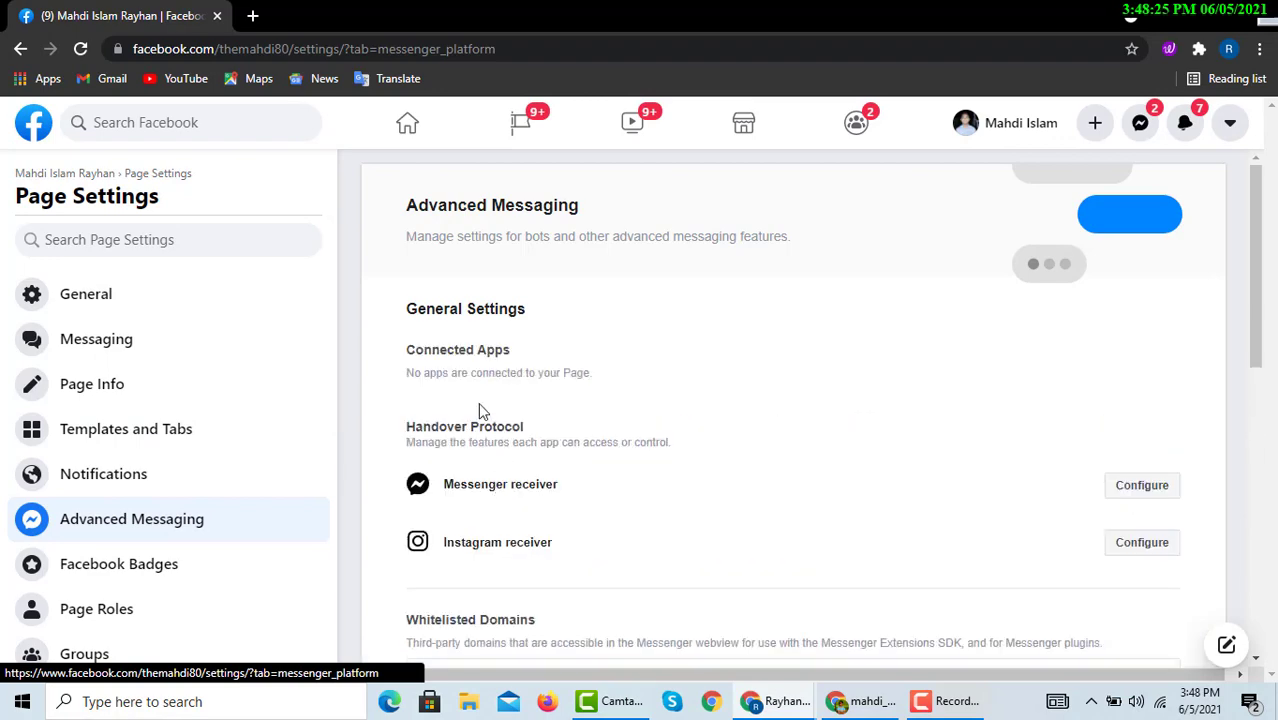
pyautogui.scroll(-3, 520, 488)
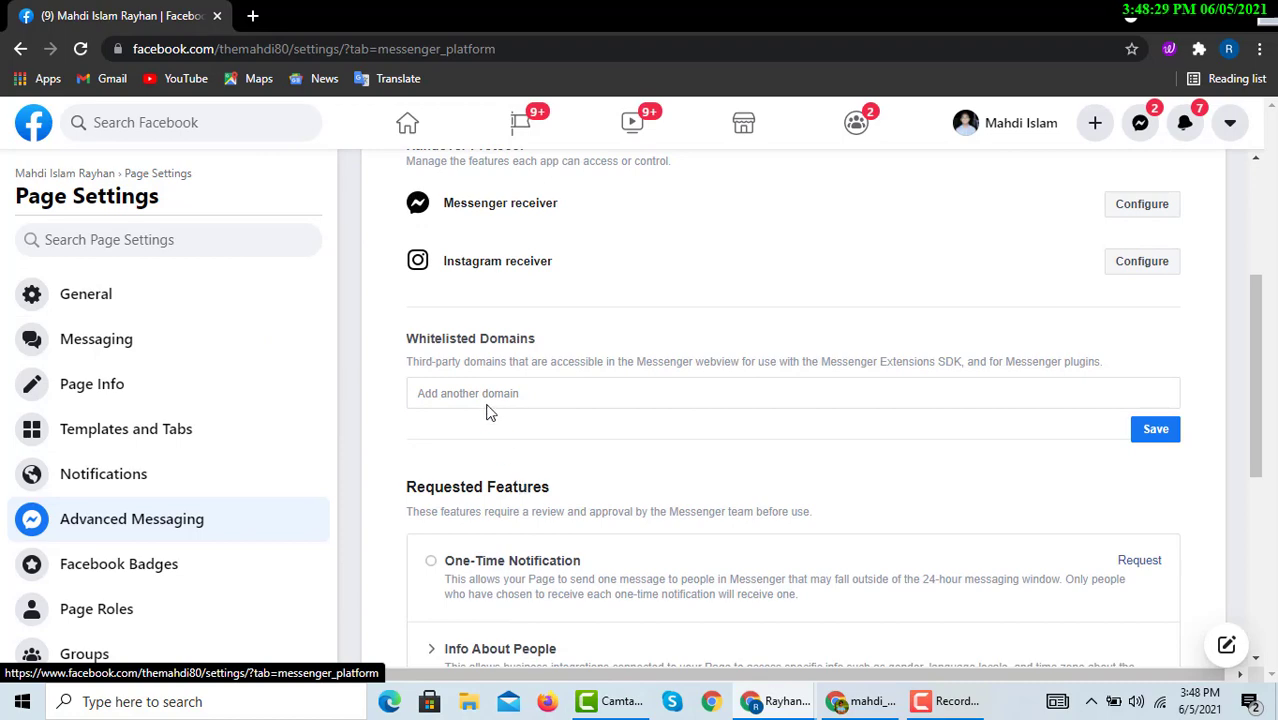
pyautogui.scroll(-3, 489, 412)
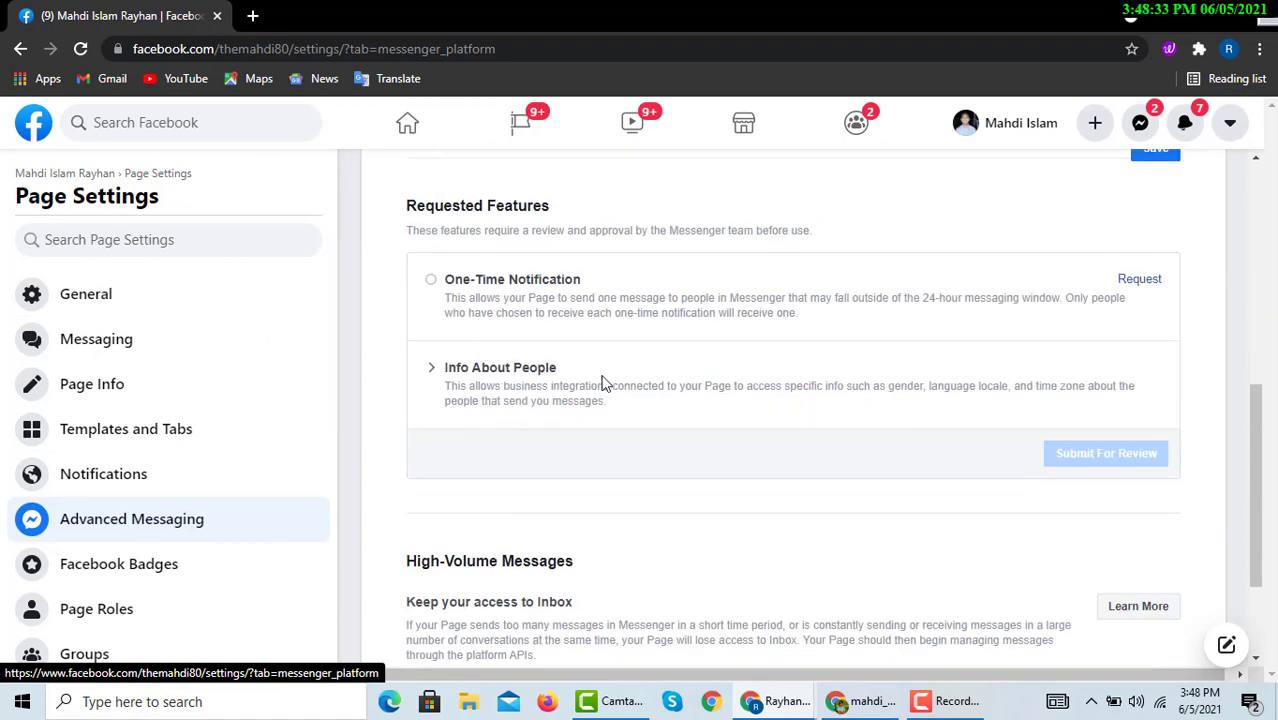
pyautogui.scroll(-2, 590, 380)
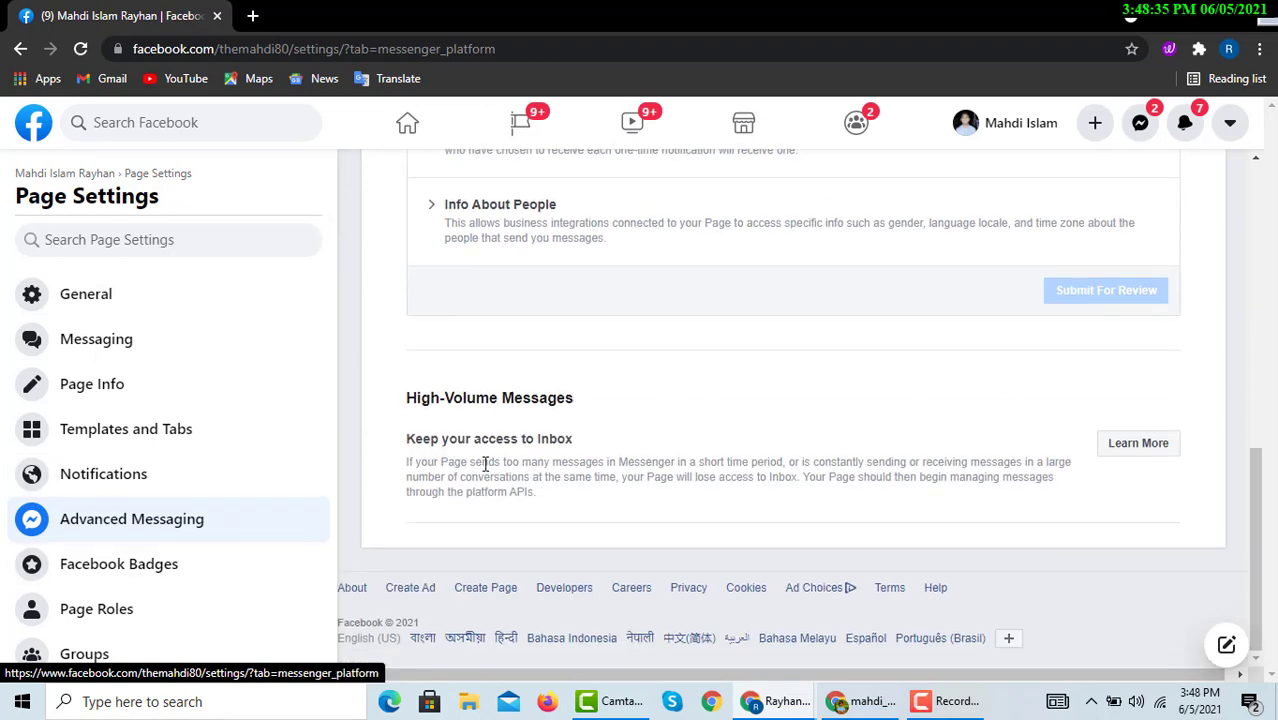
pyautogui.scroll(10, 464, 422)
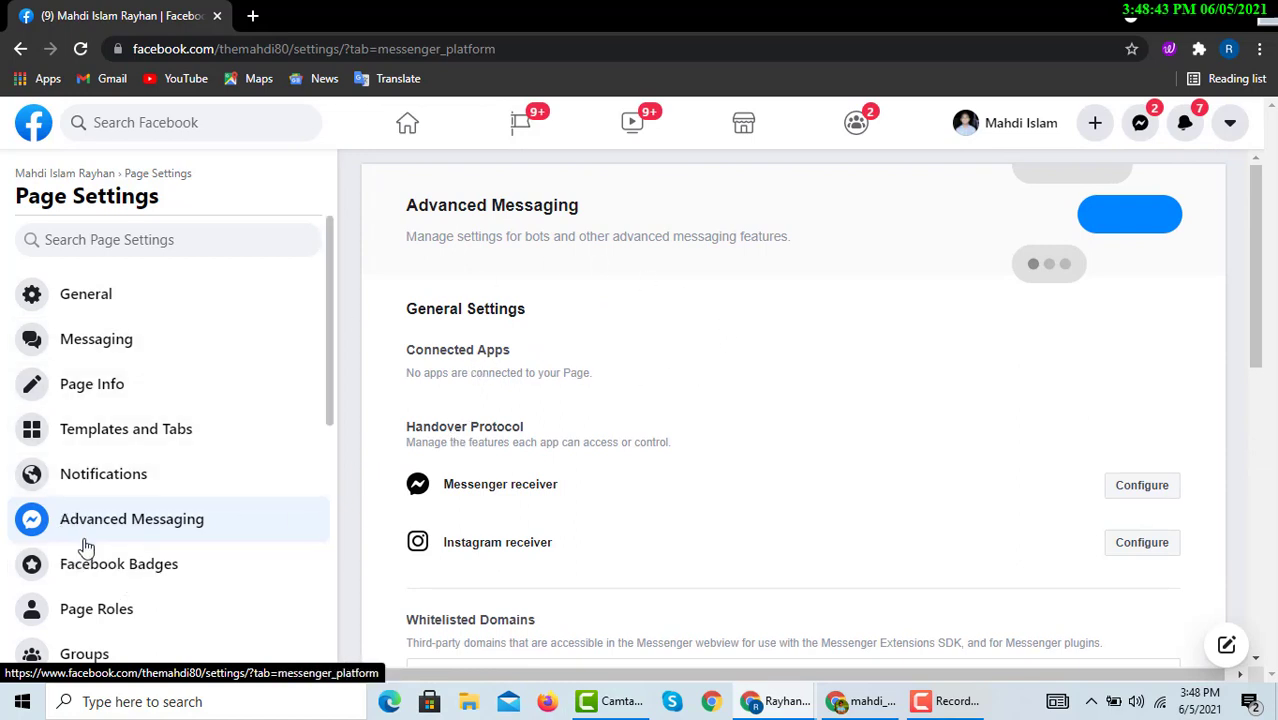
# - Open the Page Roles settings and review the Assign a New Page Role, Page Owner and Existing Page Roles sections
pyautogui.scroll(-2, 88, 543)
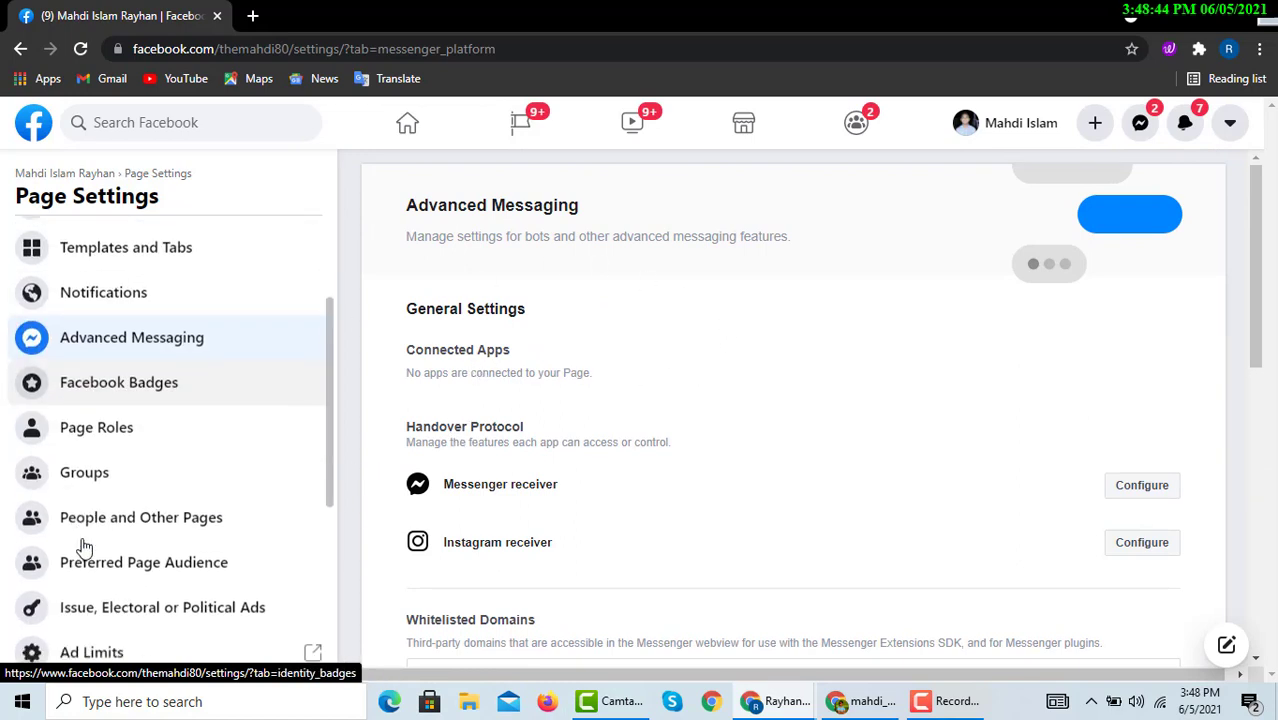
pyautogui.click(87, 428)
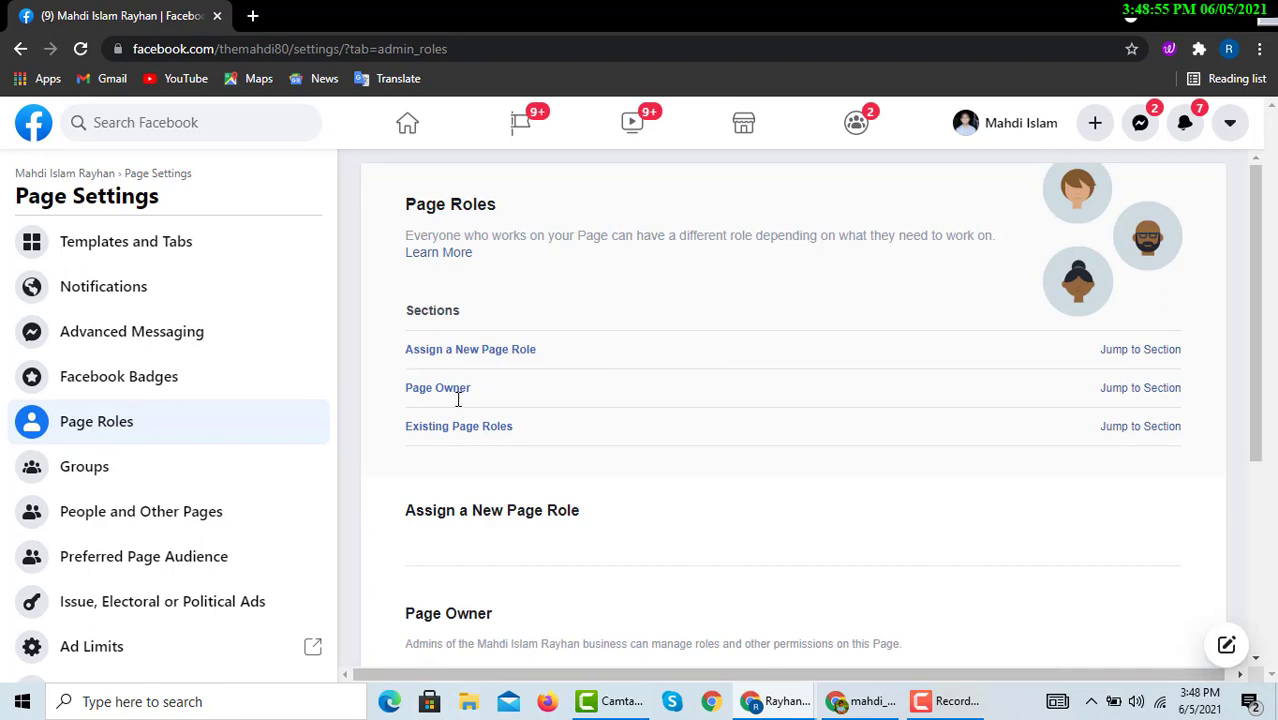
pyautogui.scroll(-3, 560, 388)
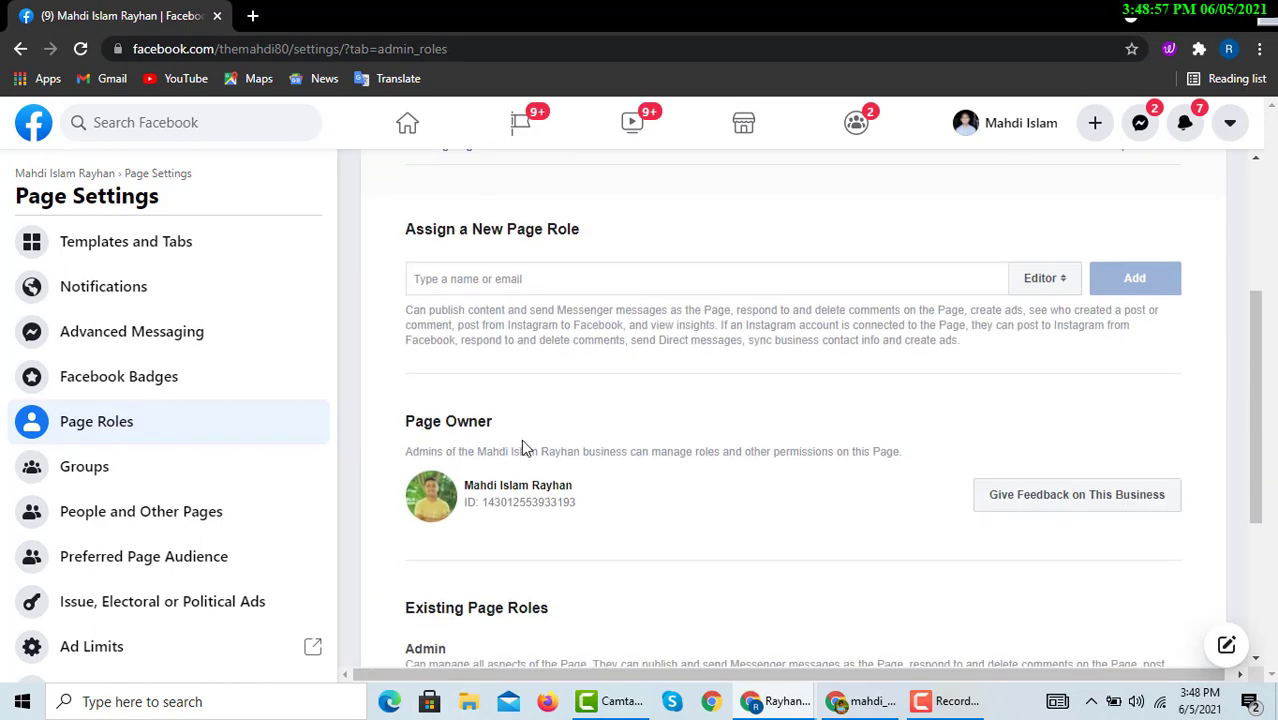
pyautogui.scroll(-3, 556, 350)
pyautogui.scroll(2, 554, 417)
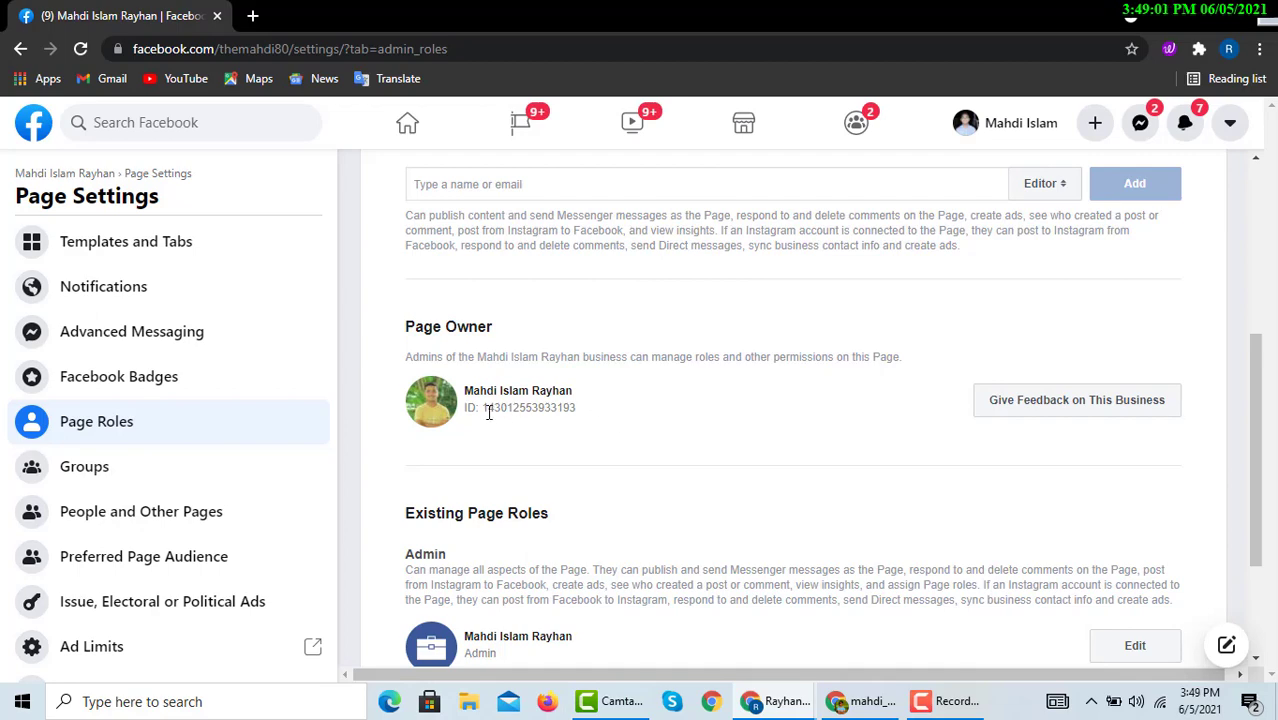
pyautogui.scroll(-2, 528, 495)
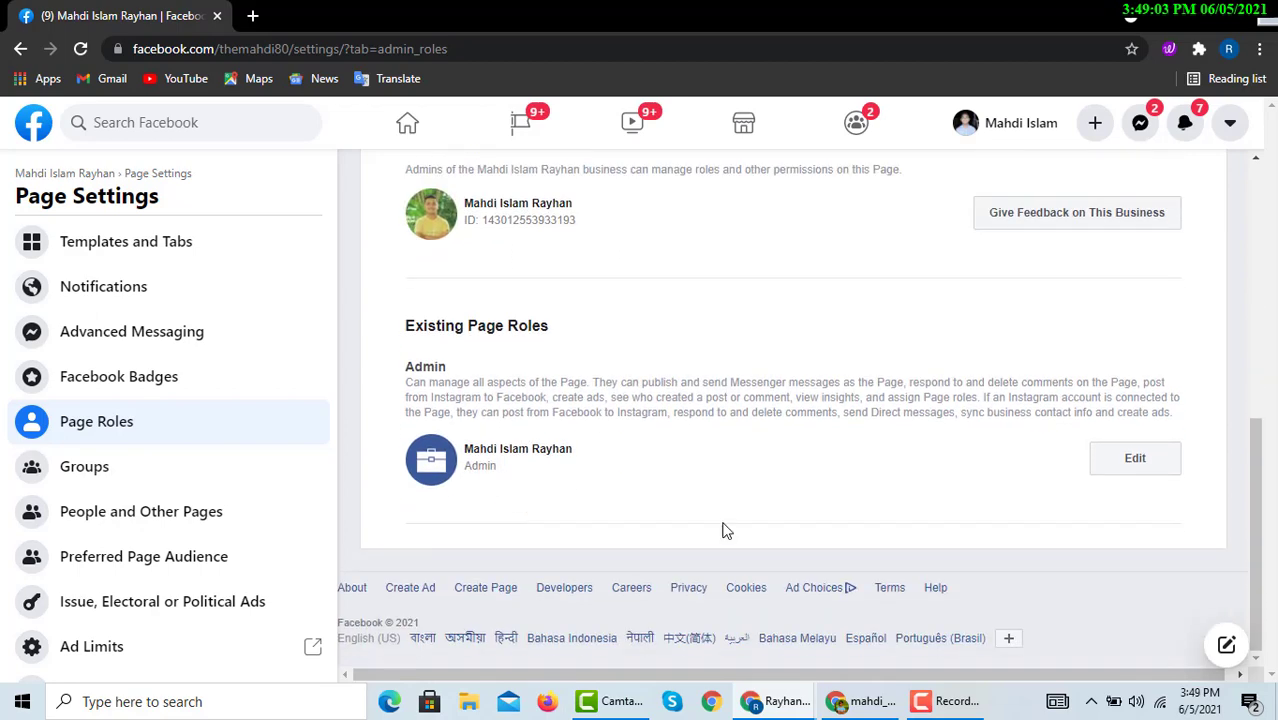
pyautogui.scroll(2, 1100, 505)
pyautogui.scroll(-2, 1030, 515)
pyautogui.scroll(2, 998, 534)
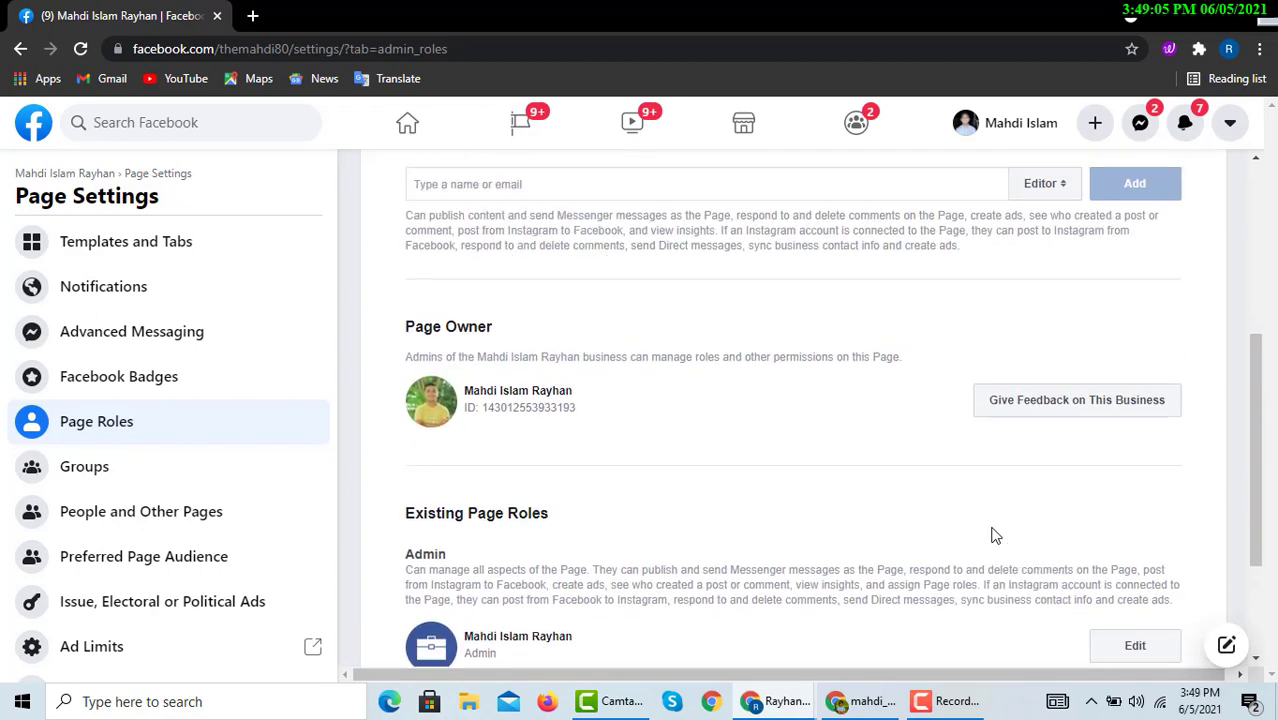
# - Show the role choices available under Assign a New Page Role and close the list without changing the role
pyautogui.scroll(2, 1055, 505)
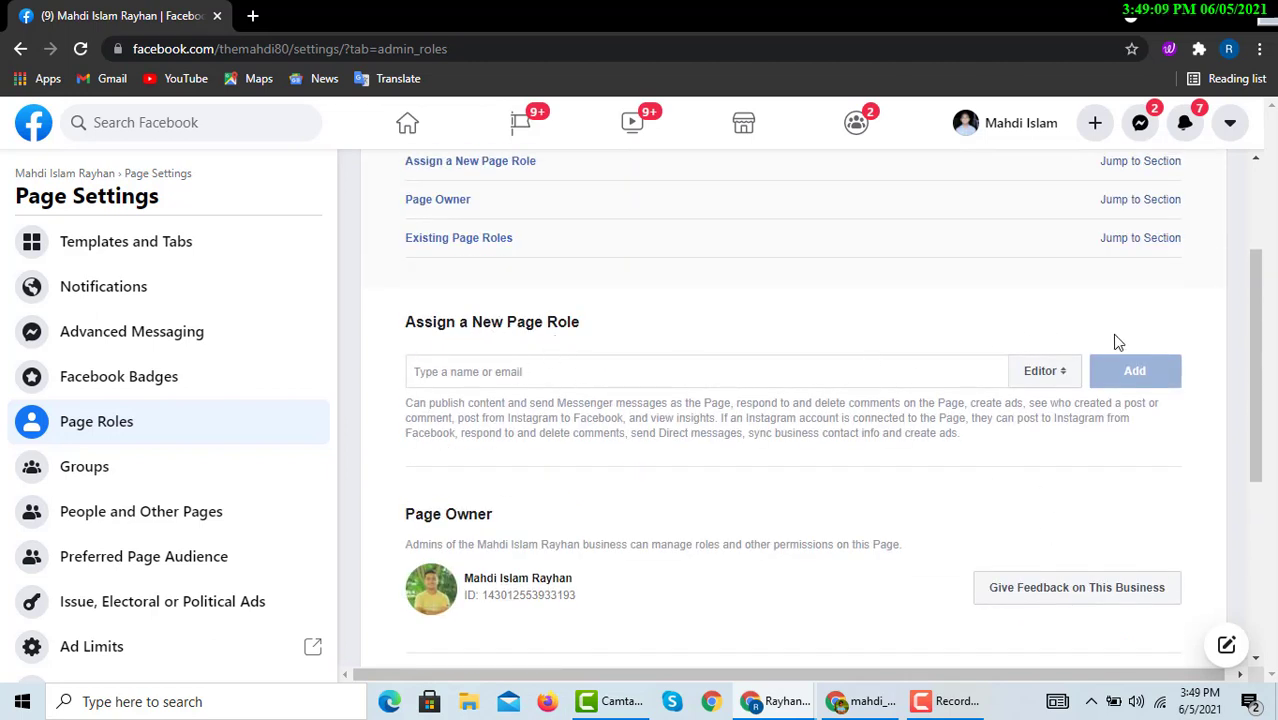
pyautogui.click(1061, 378)
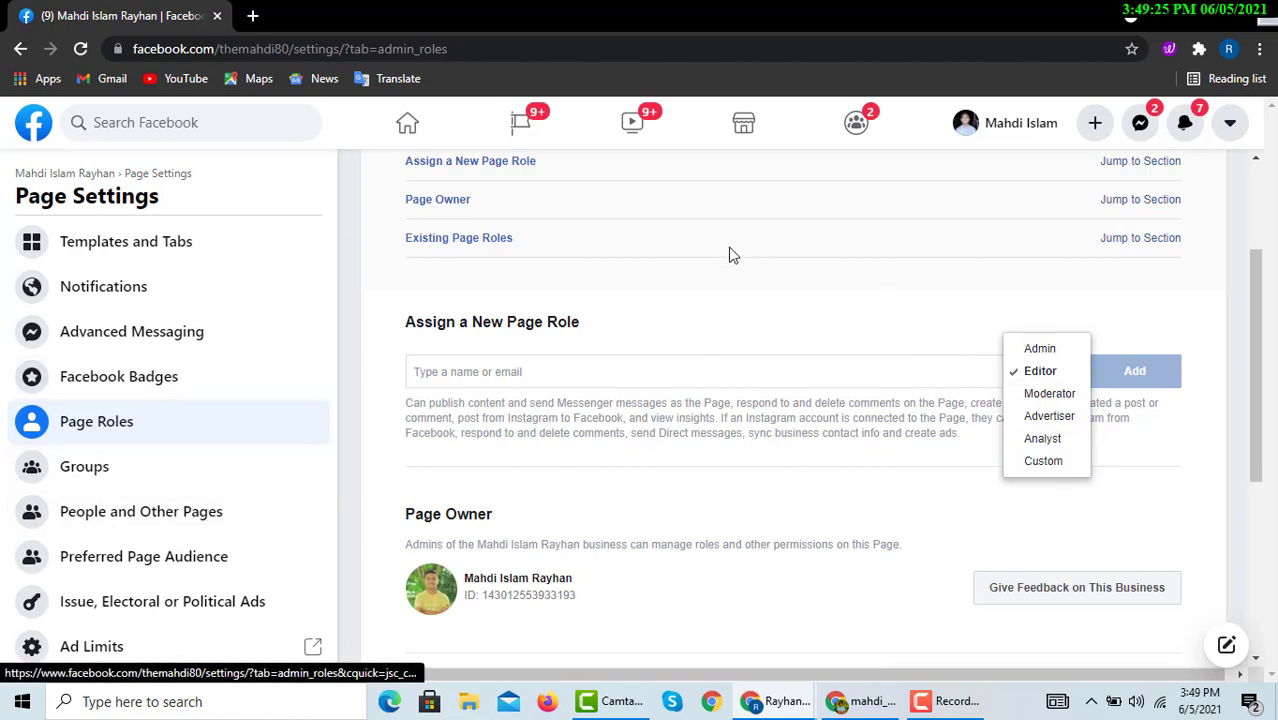
pyautogui.click(707, 282)
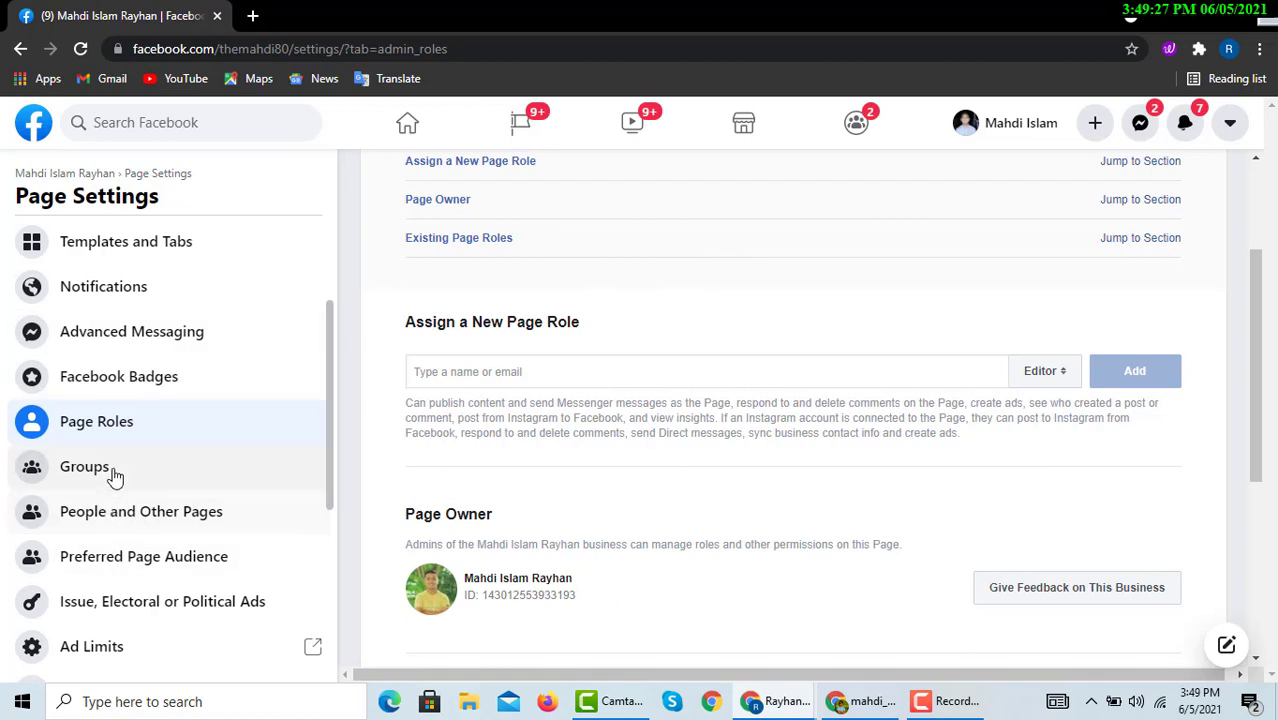
# - Review the group admin choices in the Groups settings, and open the People and Other Pages settings
pyautogui.click(152, 482)
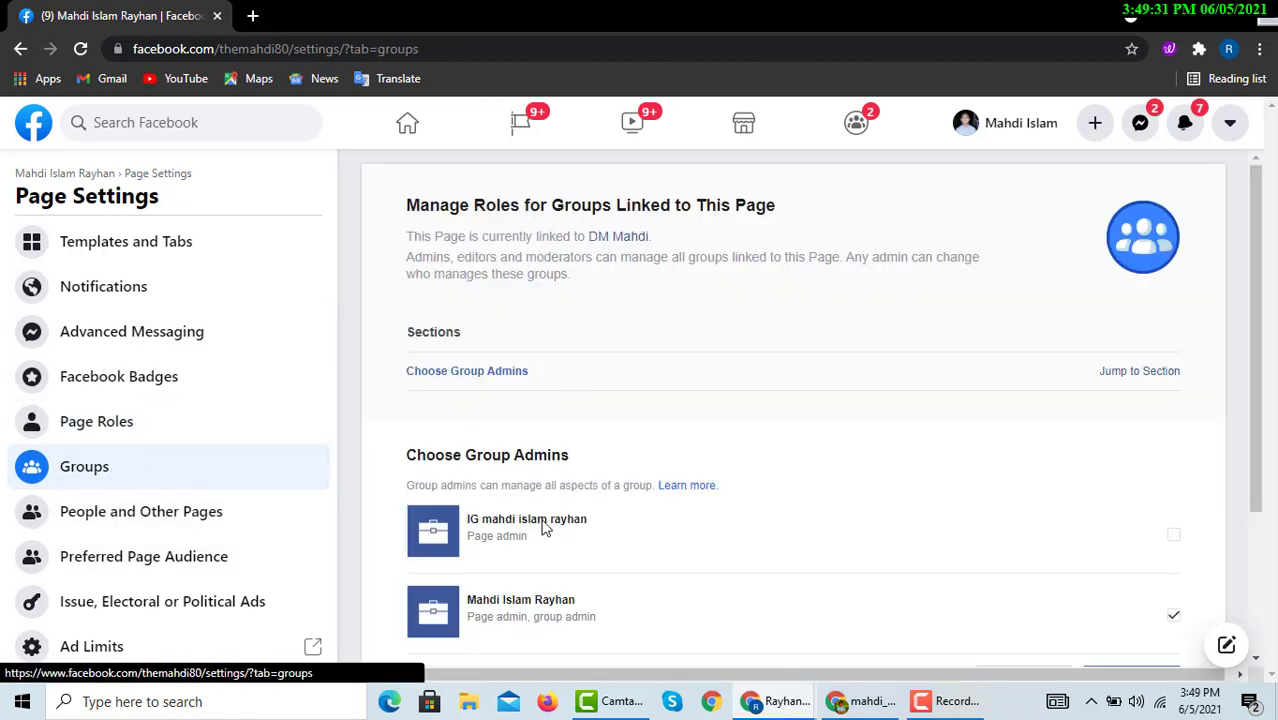
pyautogui.scroll(-2, 562, 552)
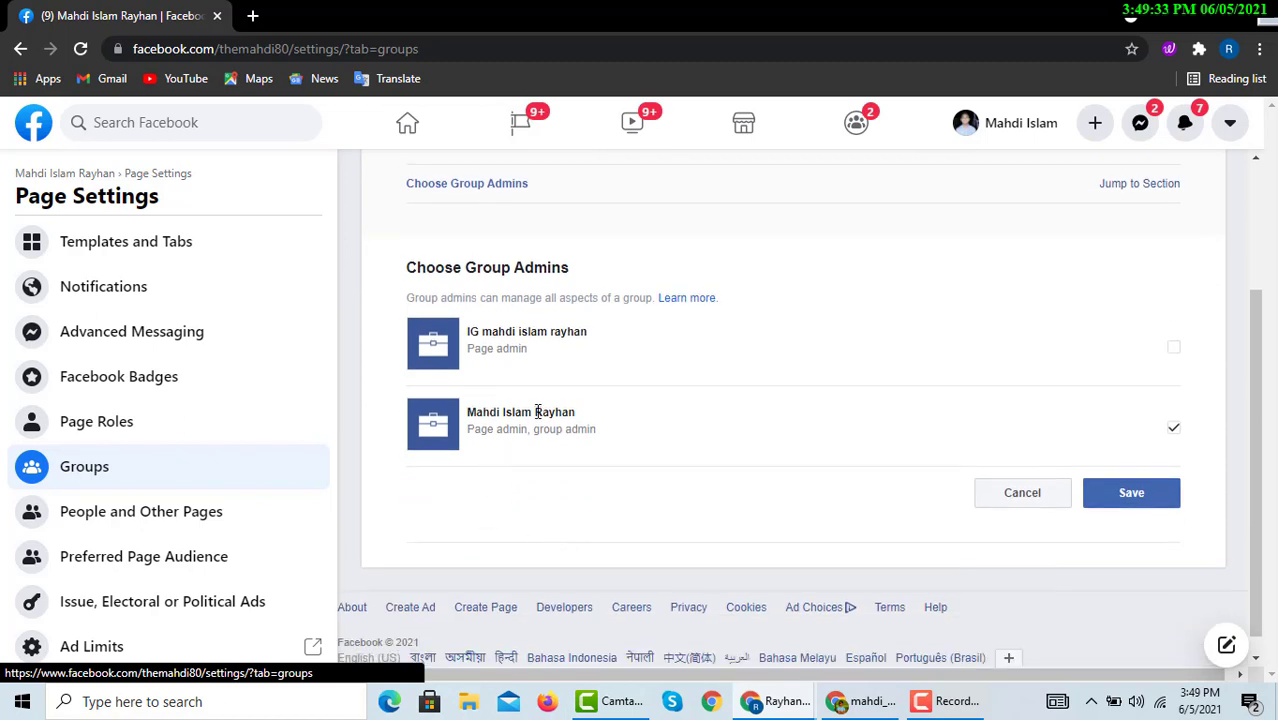
pyautogui.scroll(2, 553, 396)
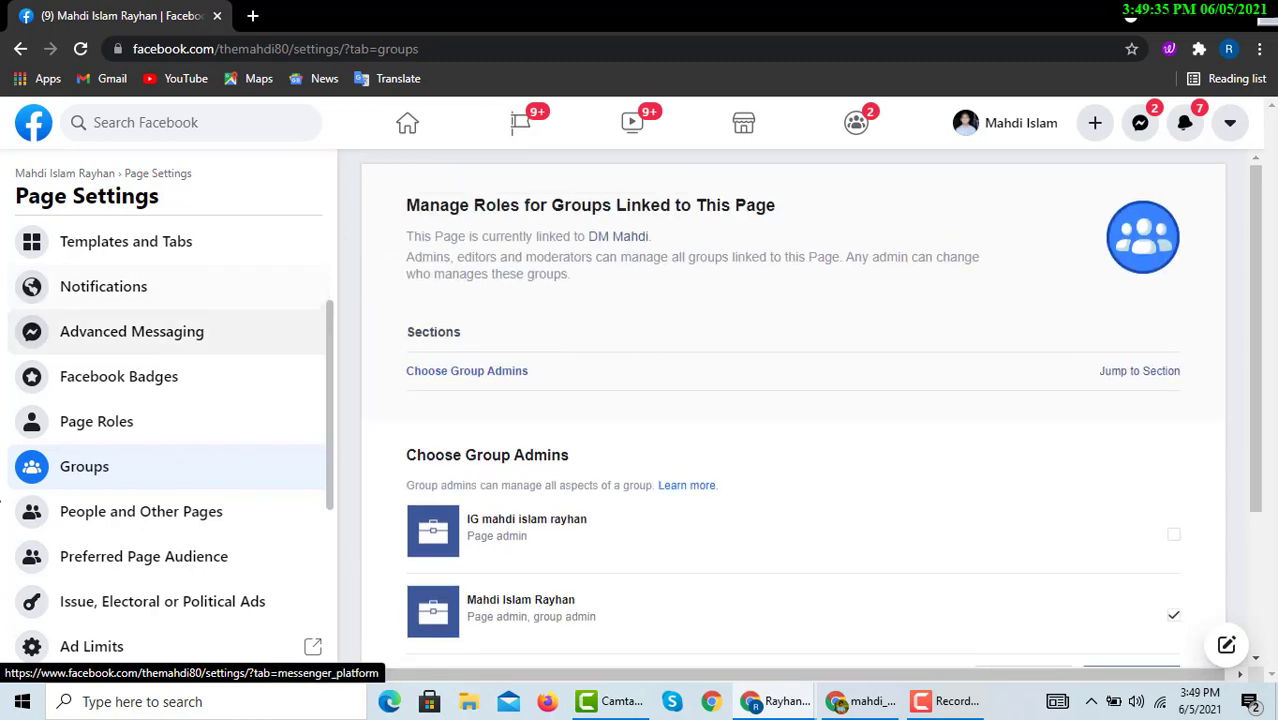
pyautogui.scroll(-1, 180, 500)
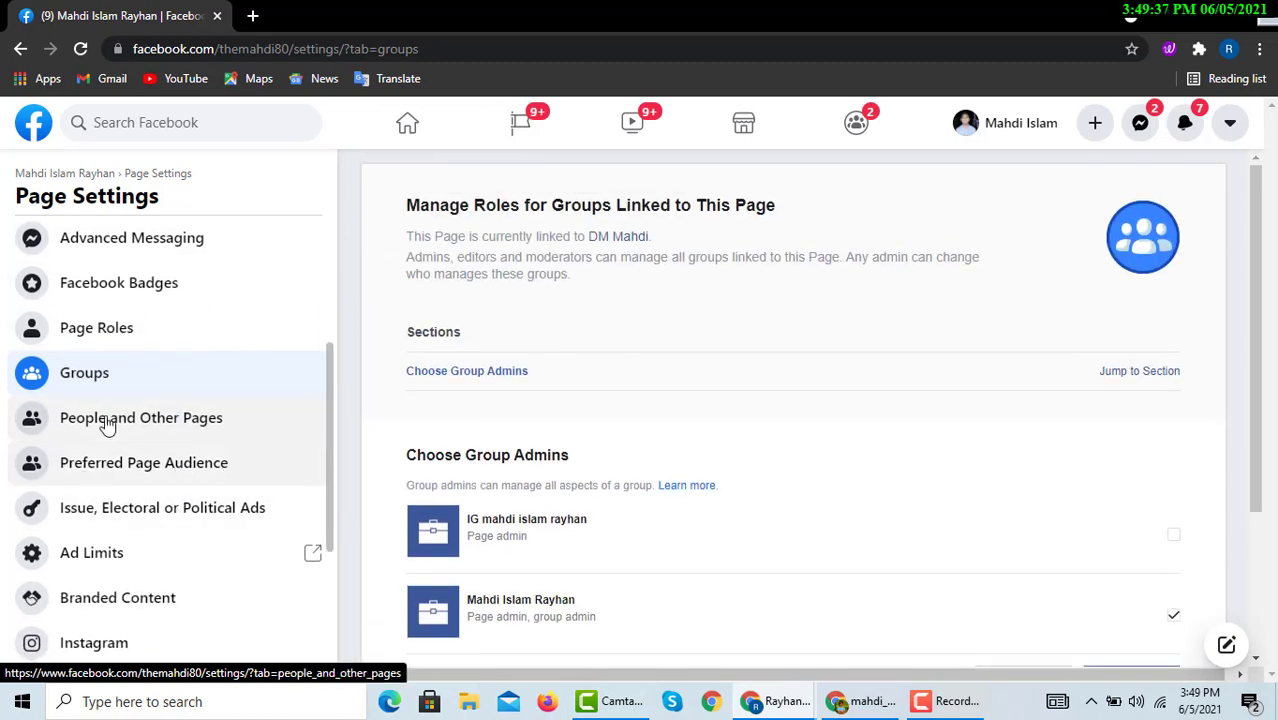
pyautogui.click(163, 423)
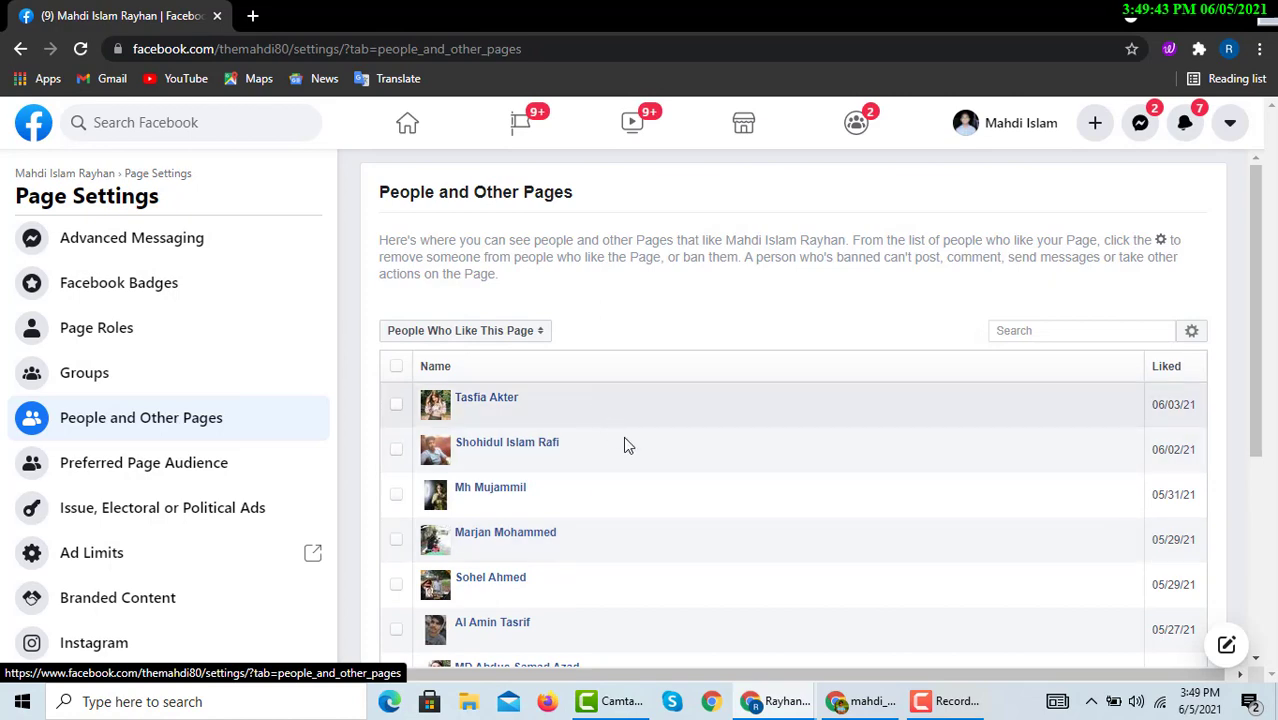
# - Review the list of people who like the Page, and open the Page Support Inbox settings
pyautogui.scroll(-3, 624, 470)
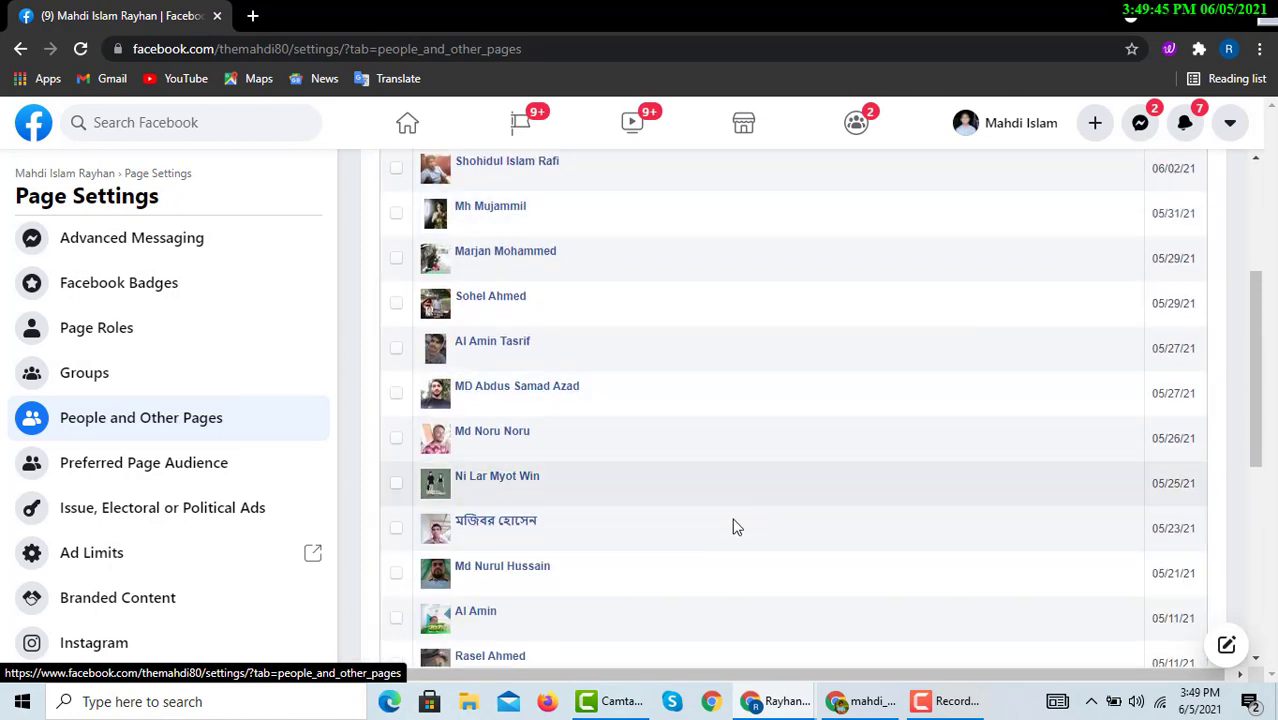
pyautogui.scroll(3, 640, 527)
pyautogui.scroll(-3, 168, 530)
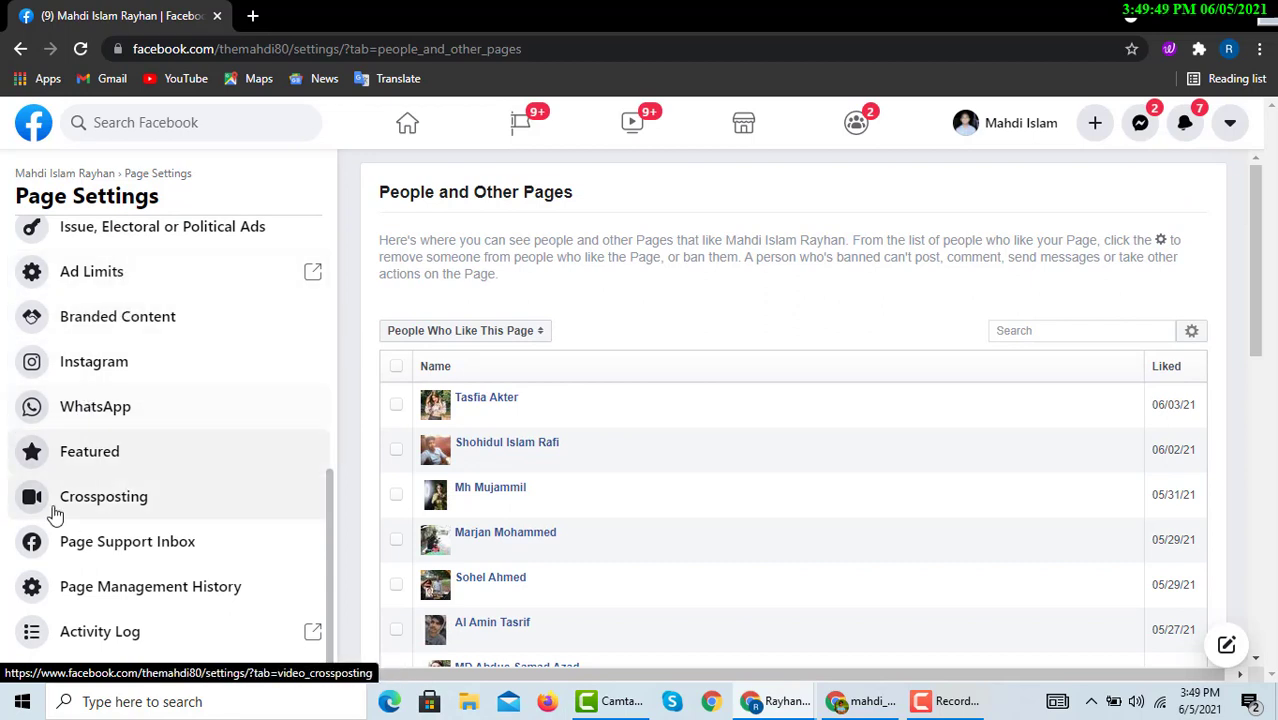
pyautogui.scroll(-1, 105, 532)
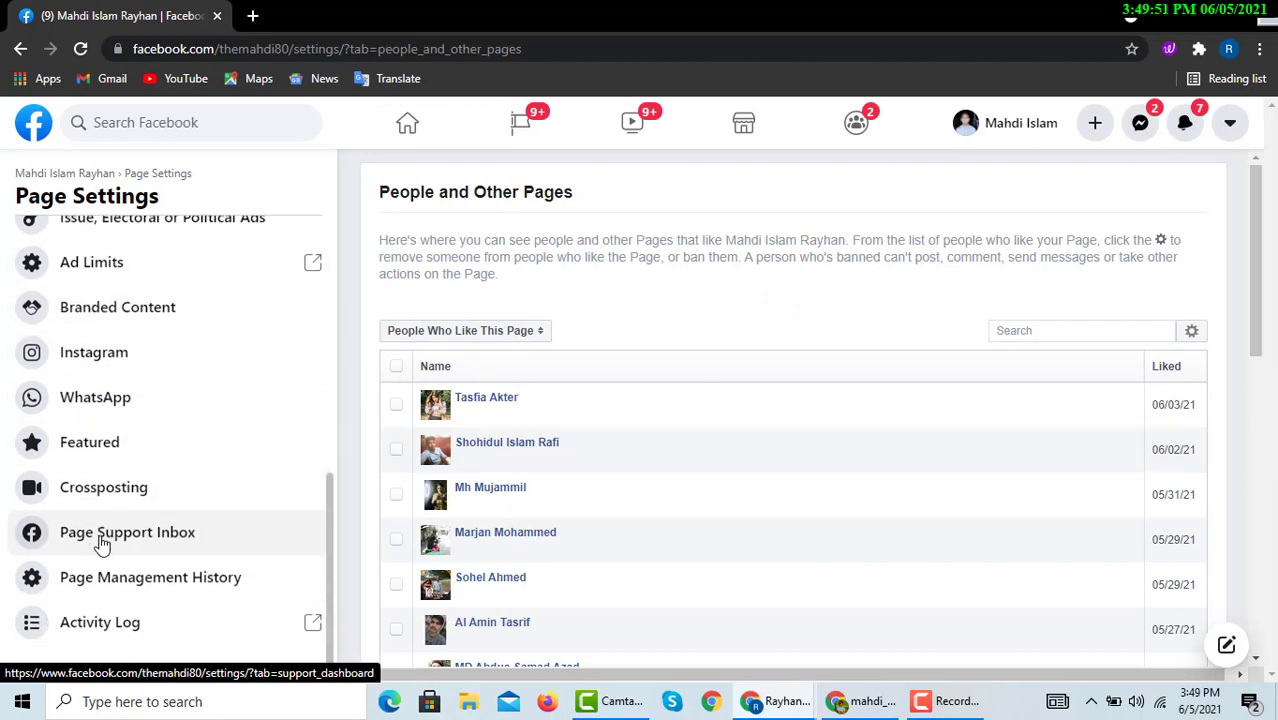
pyautogui.click(130, 540)
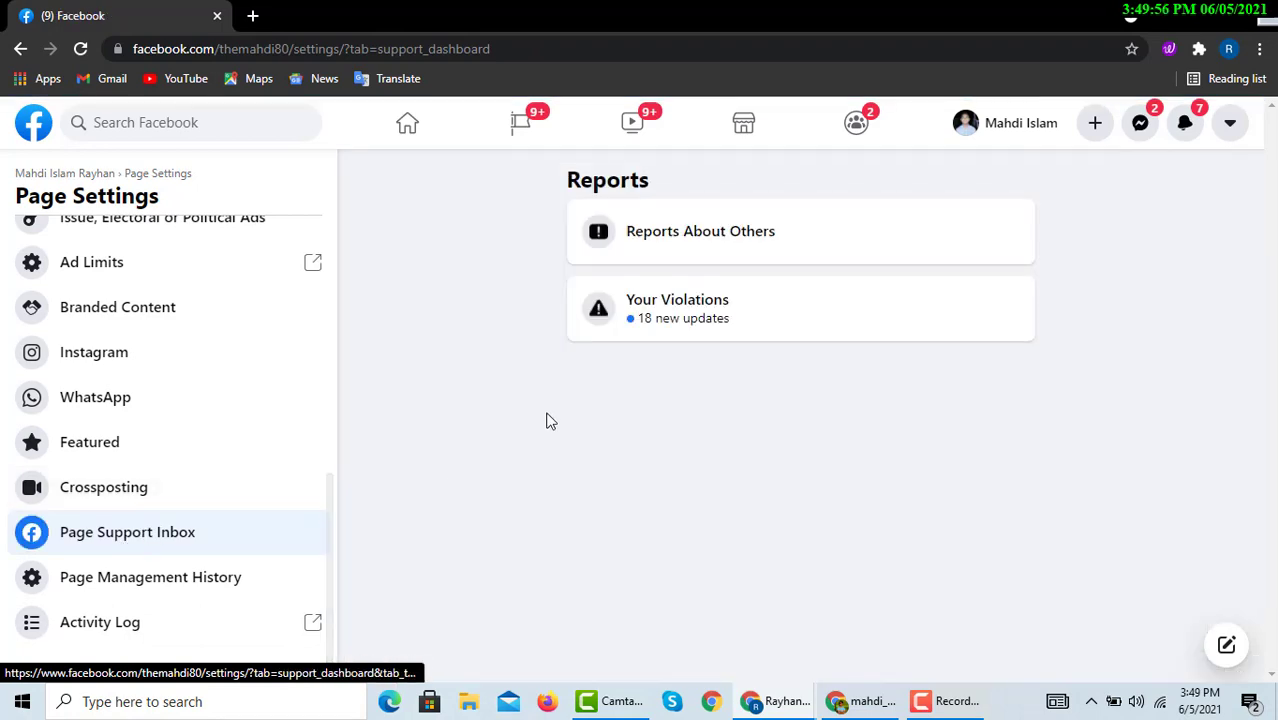
# - Open the Page Management History and review the management actions recorded for the Page
pyautogui.click(127, 582)
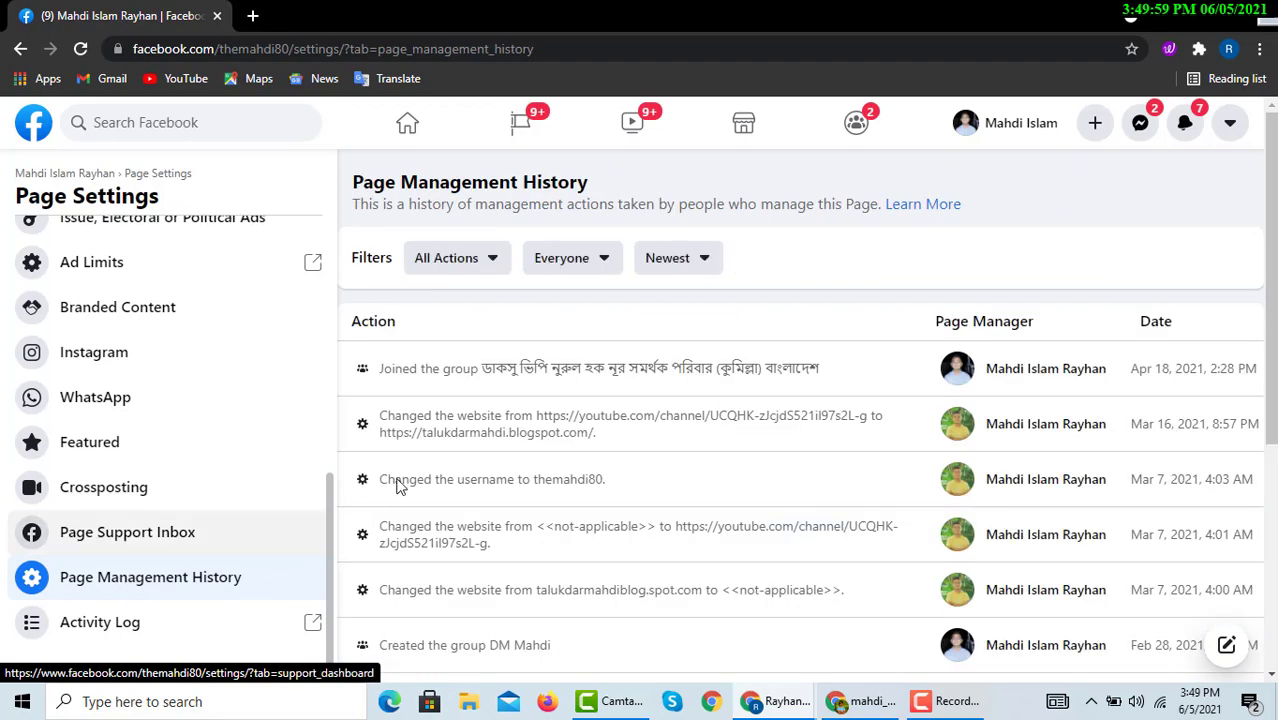
pyautogui.scroll(-2, 568, 455)
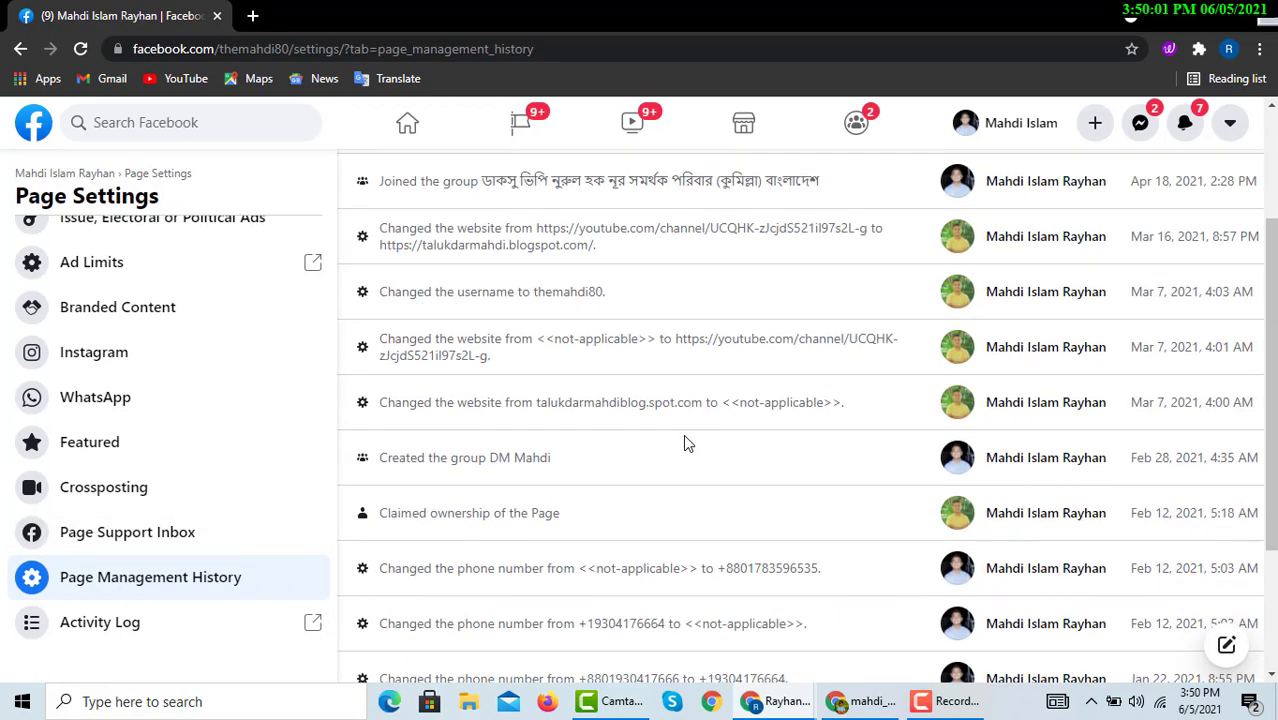
pyautogui.scroll(2, 683, 434)
pyautogui.scroll(-4, 717, 418)
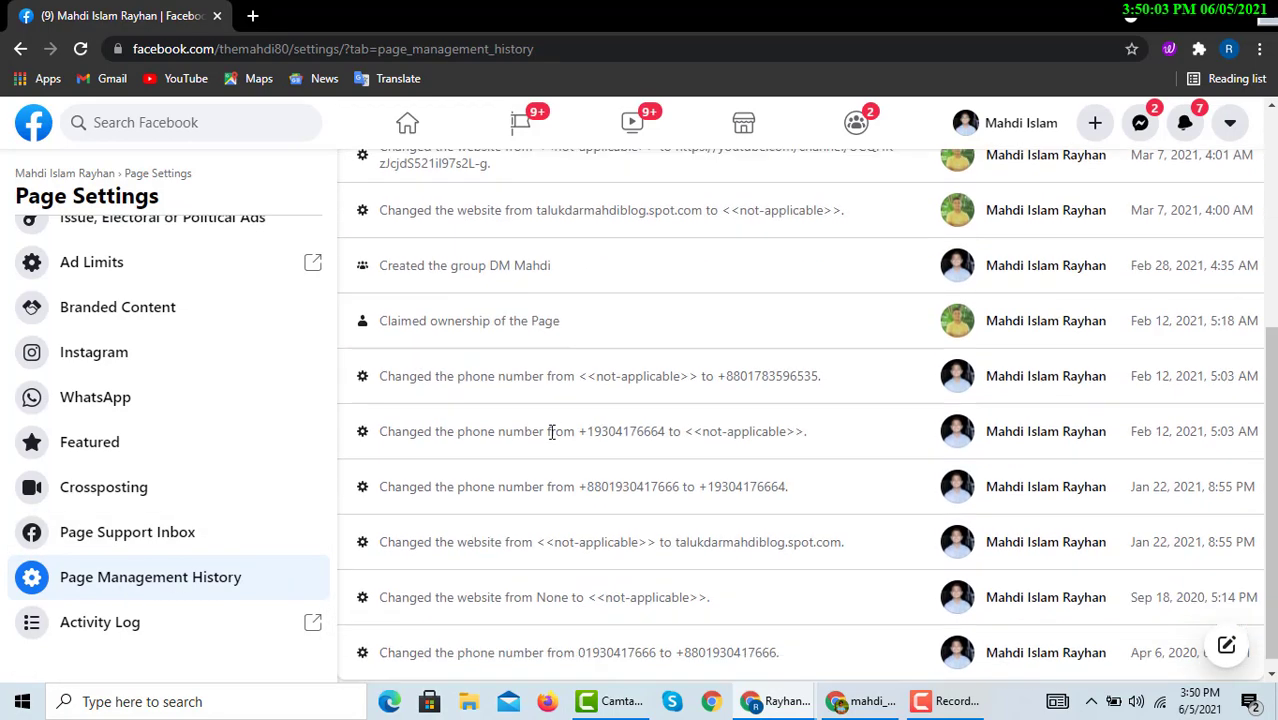
pyautogui.scroll(4, 450, 393)
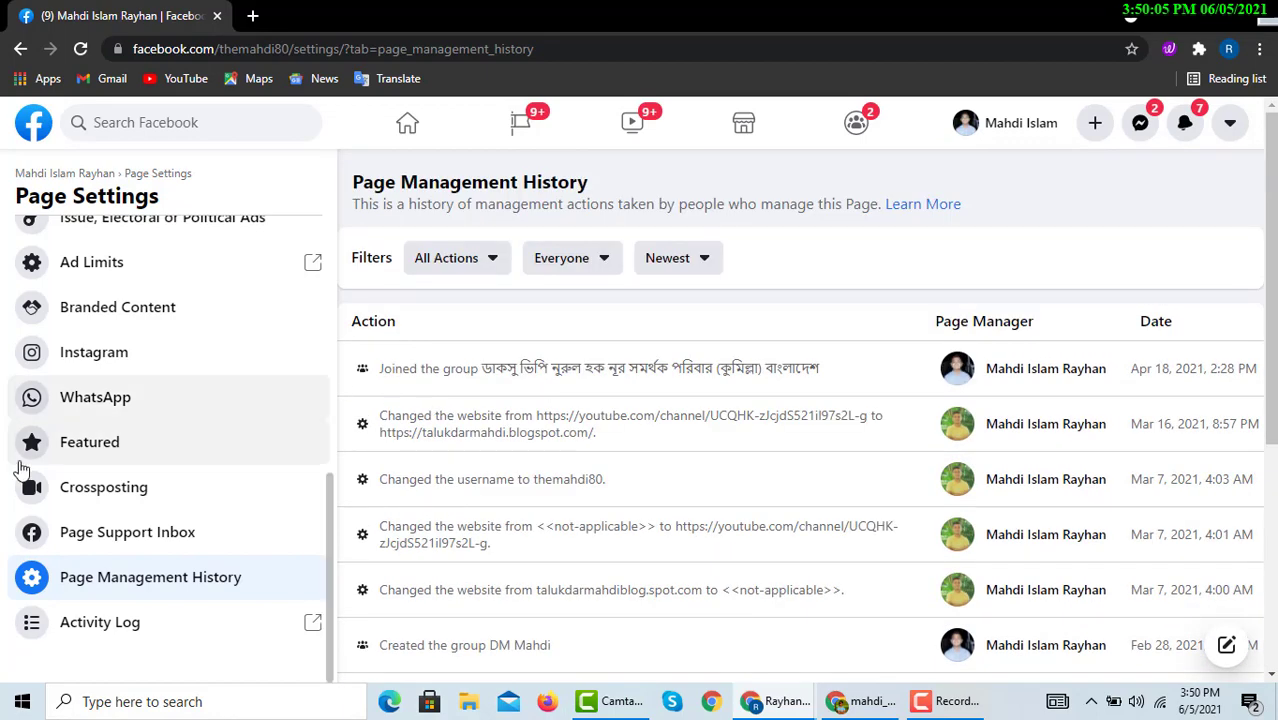
# - Open the Featured settings to view the Likes section, and return to the earlier entries in the Page Settings list
pyautogui.click(106, 442)
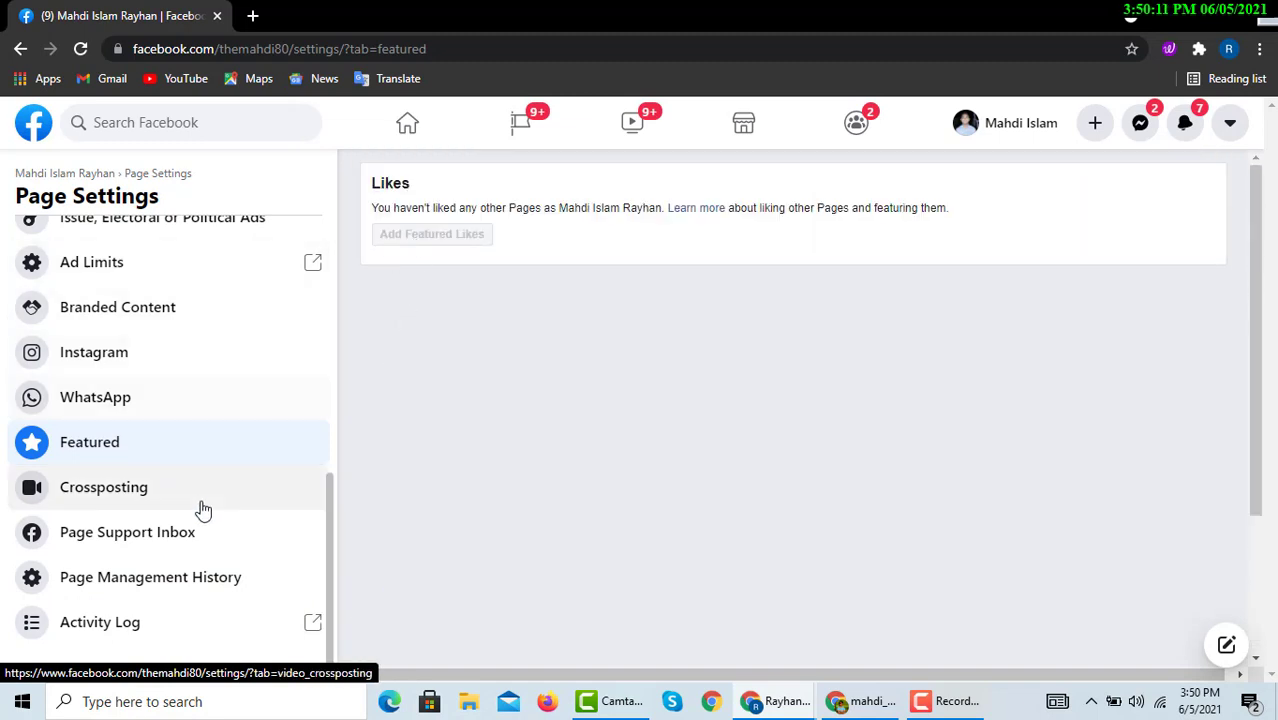
pyautogui.scroll(3, 130, 570)
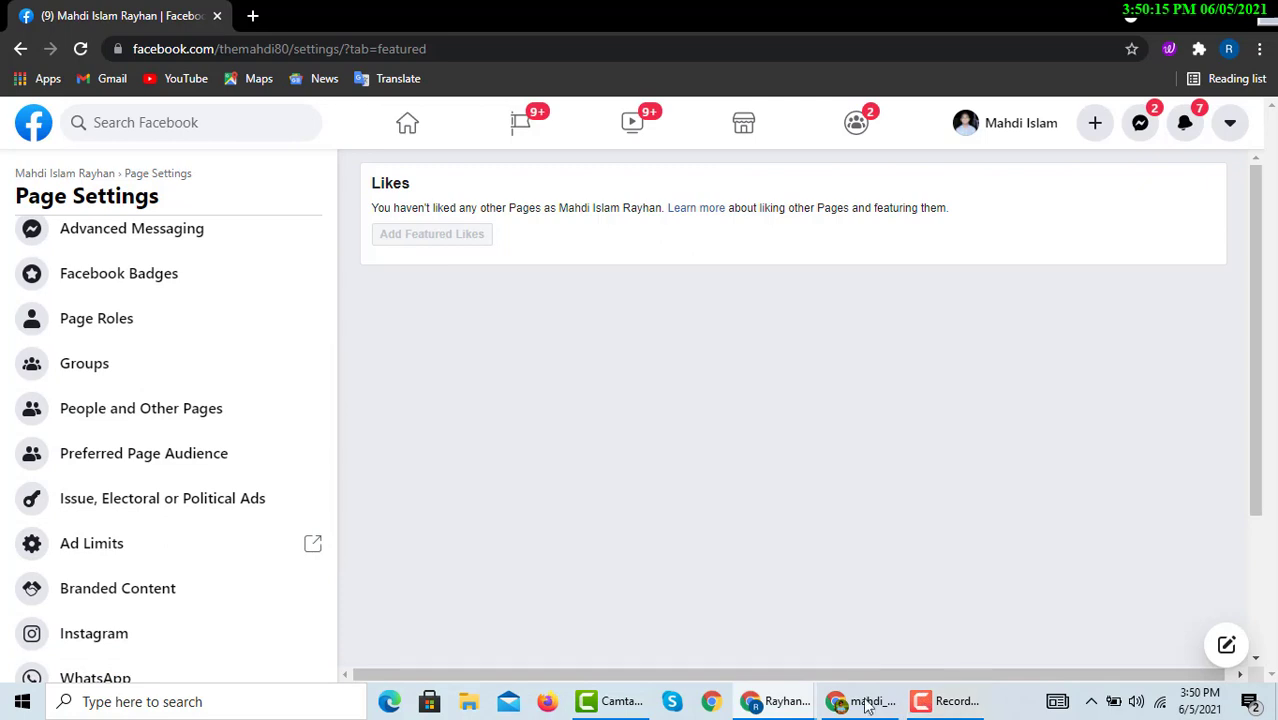
pyautogui.moveTo(930, 708)
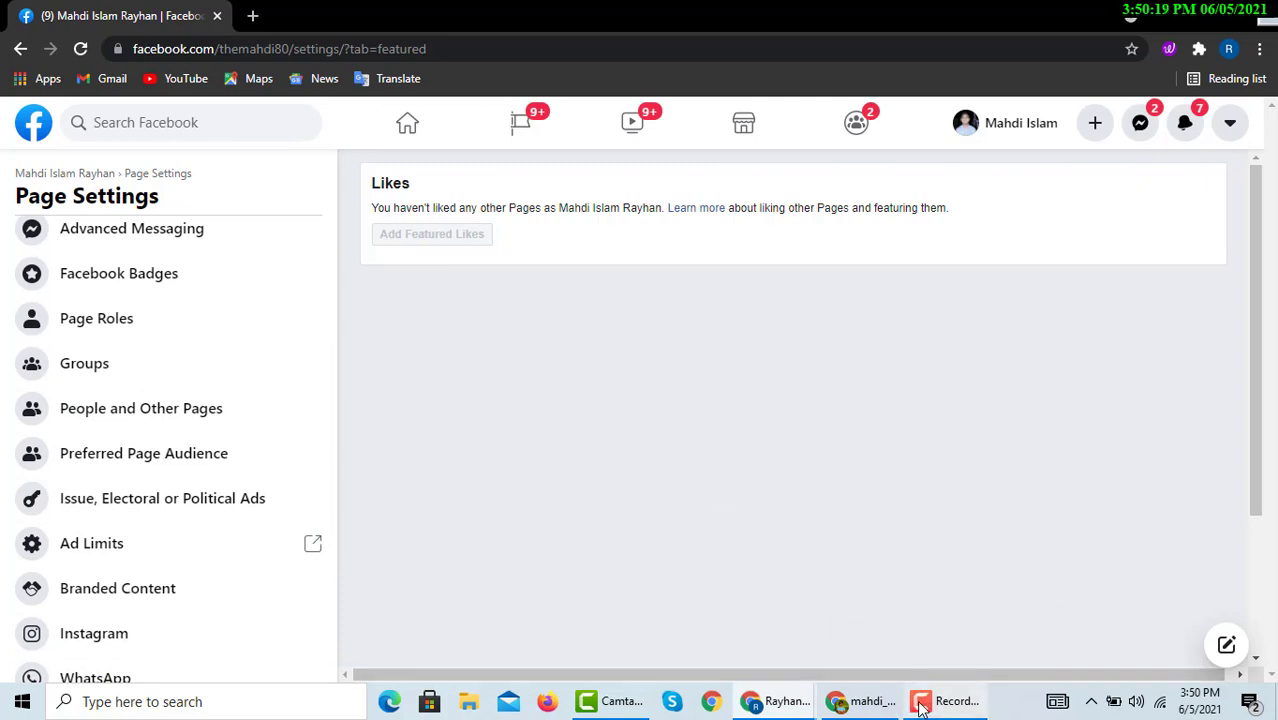
pyautogui.click(922, 705)
pyautogui.click(1190, 615)
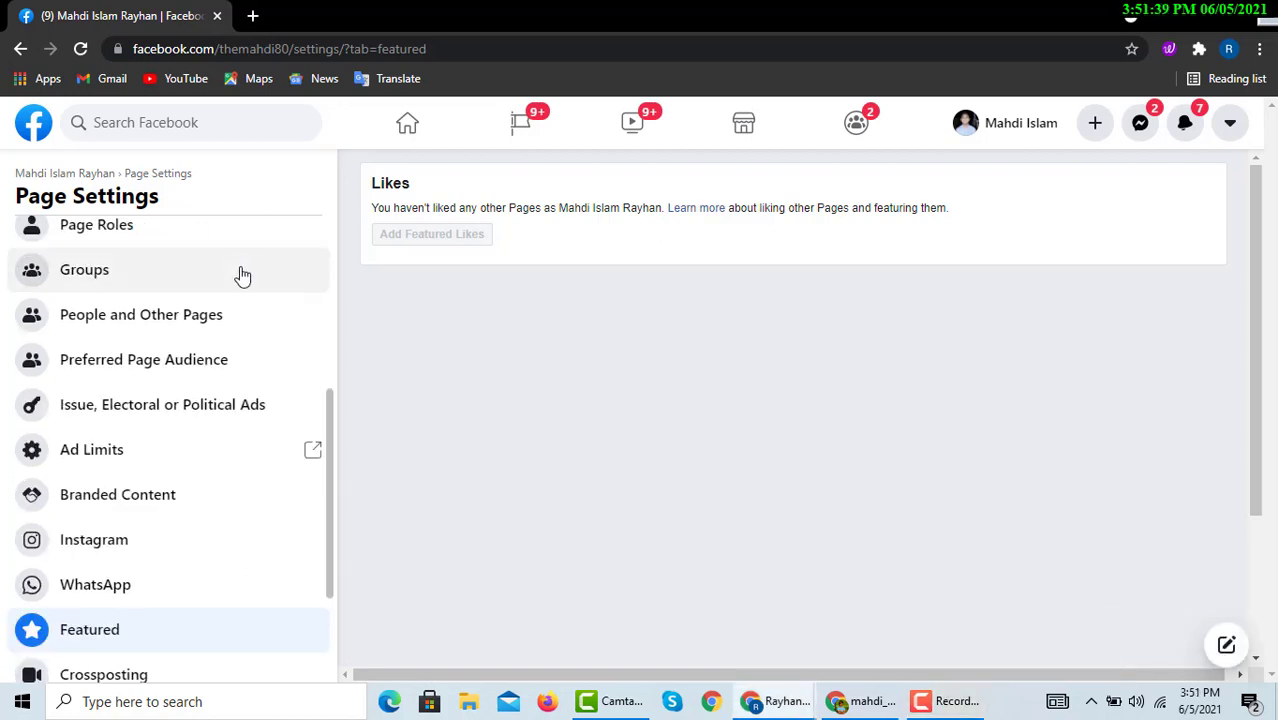
pyautogui.scroll(-2, 268, 443)
pyautogui.scroll(5, 268, 443)
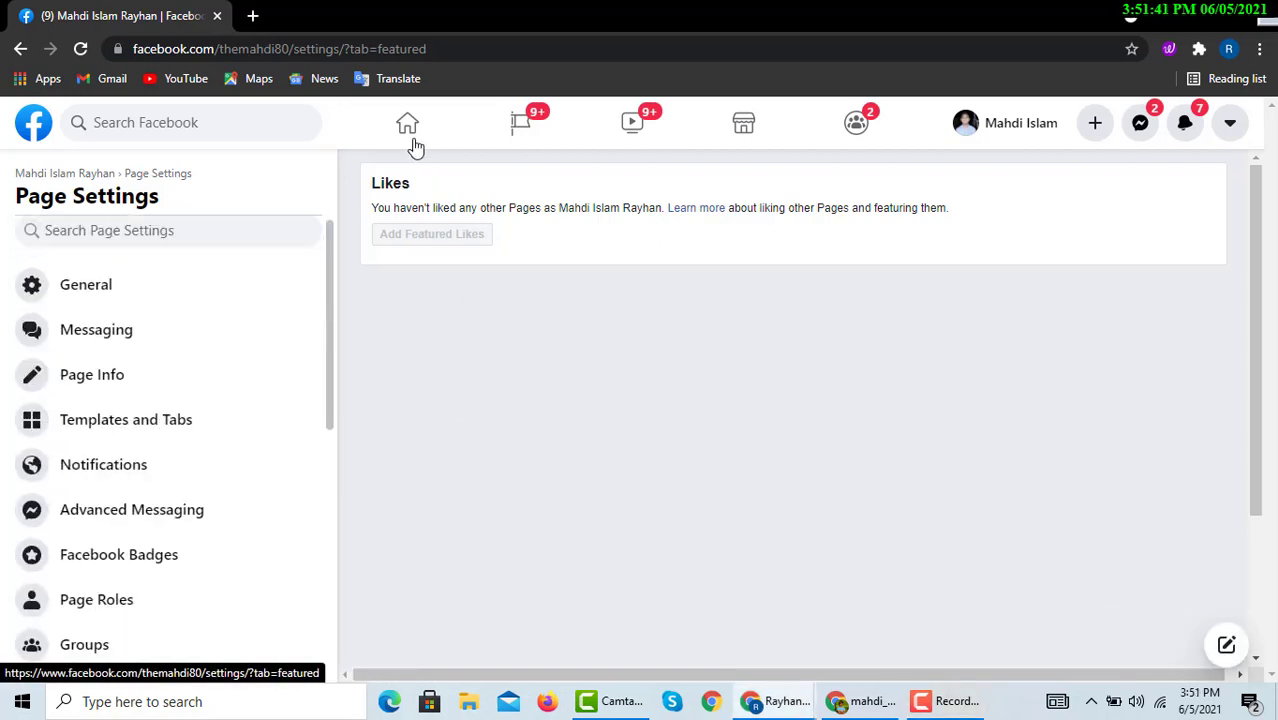
pyautogui.scroll(1, 130, 385)
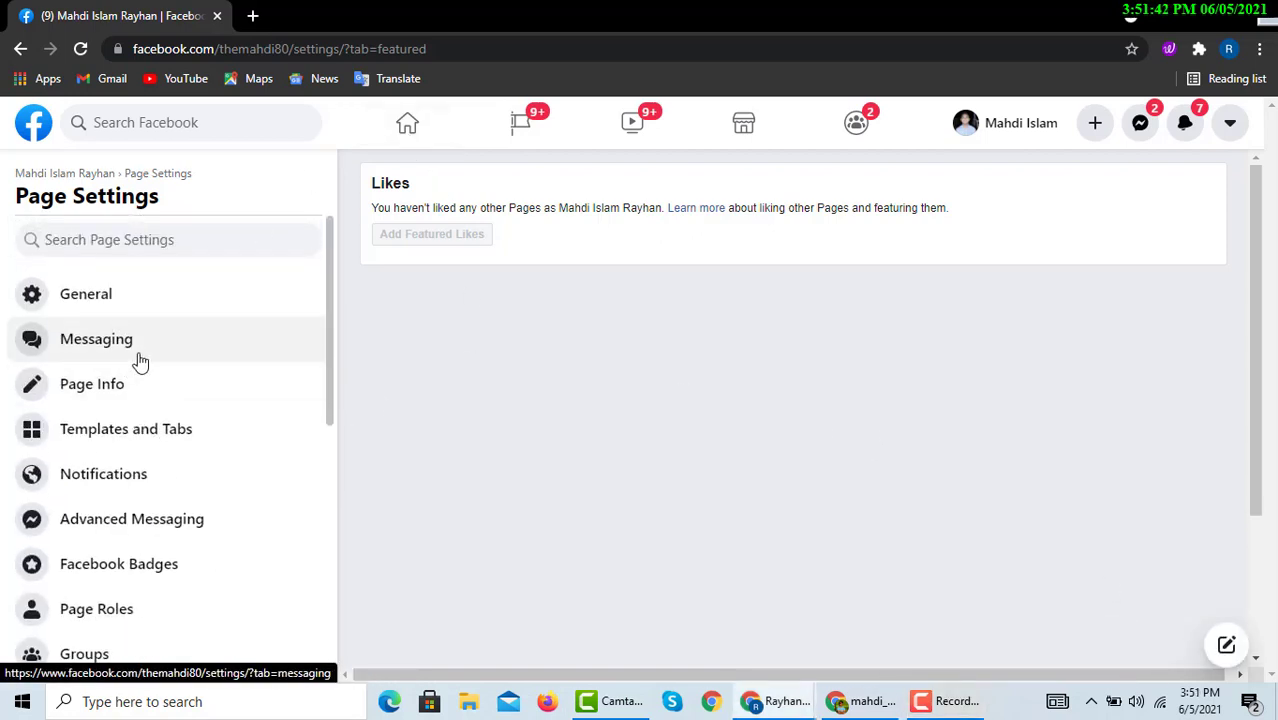
# - Return to the previously viewed Page Support Inbox, and leave Page Settings for the Facebook home page
pyautogui.click(20, 50)
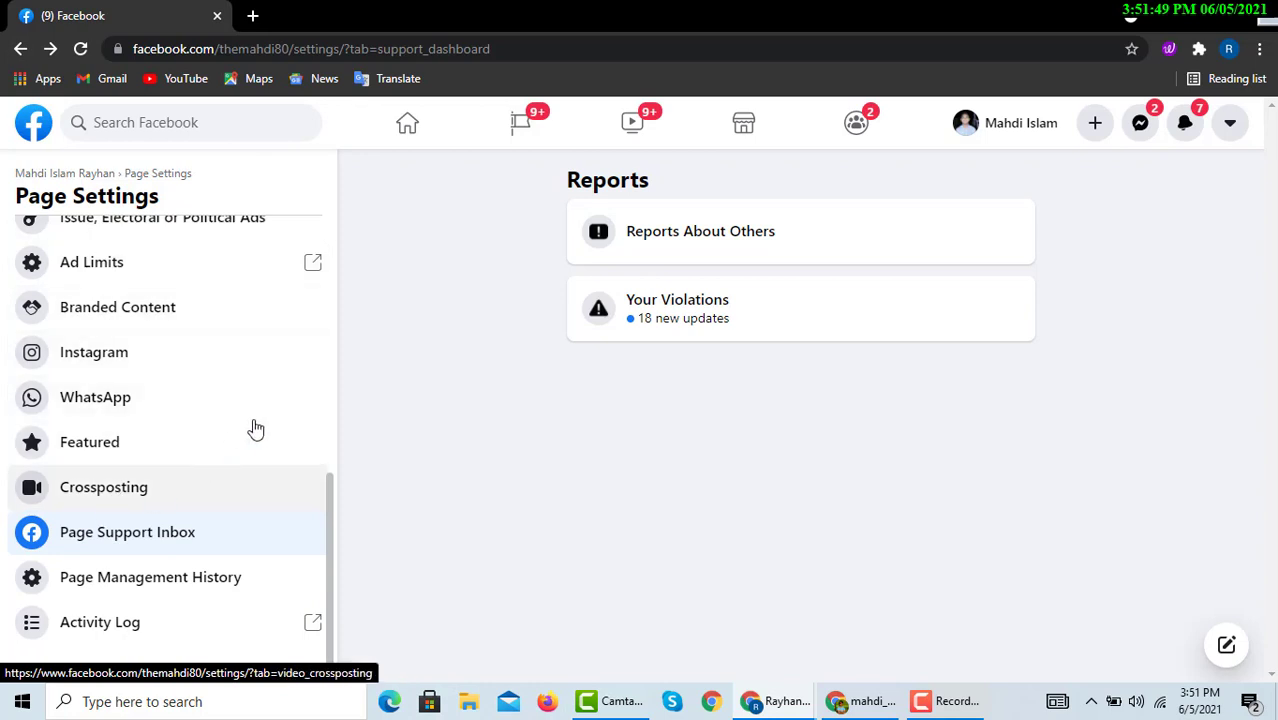
pyautogui.scroll(7, 280, 408)
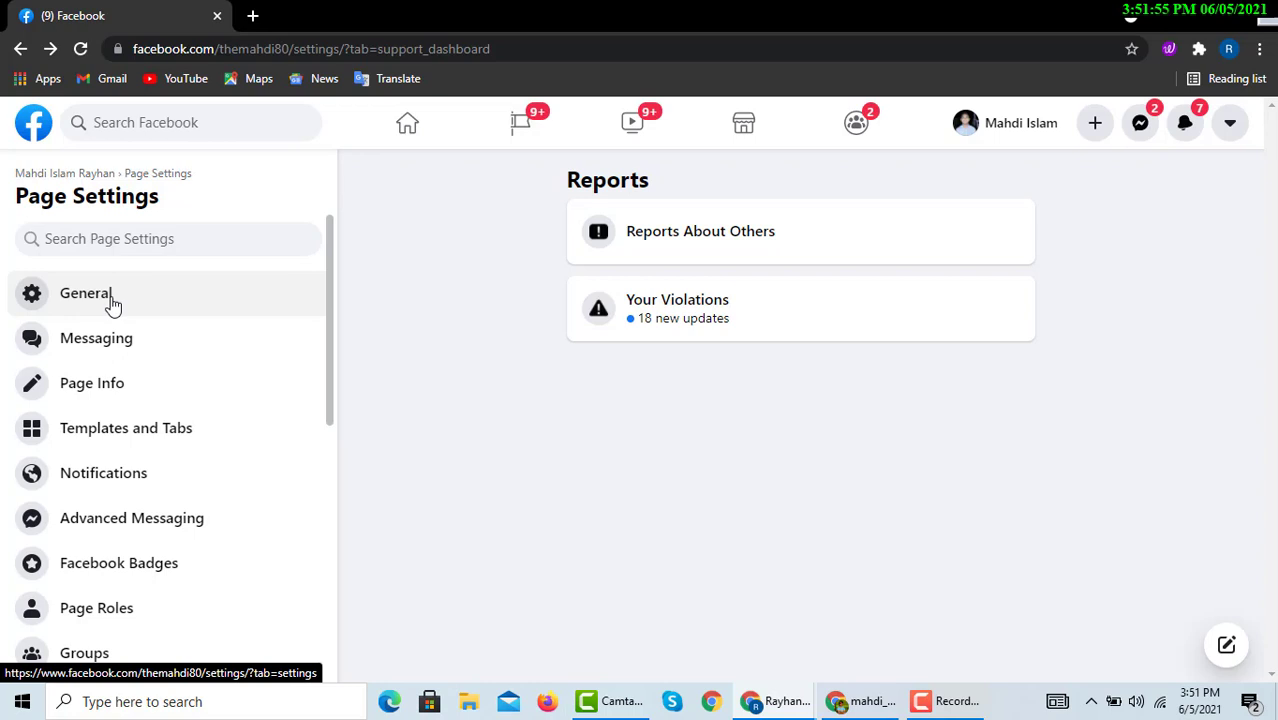
pyautogui.click(408, 125)
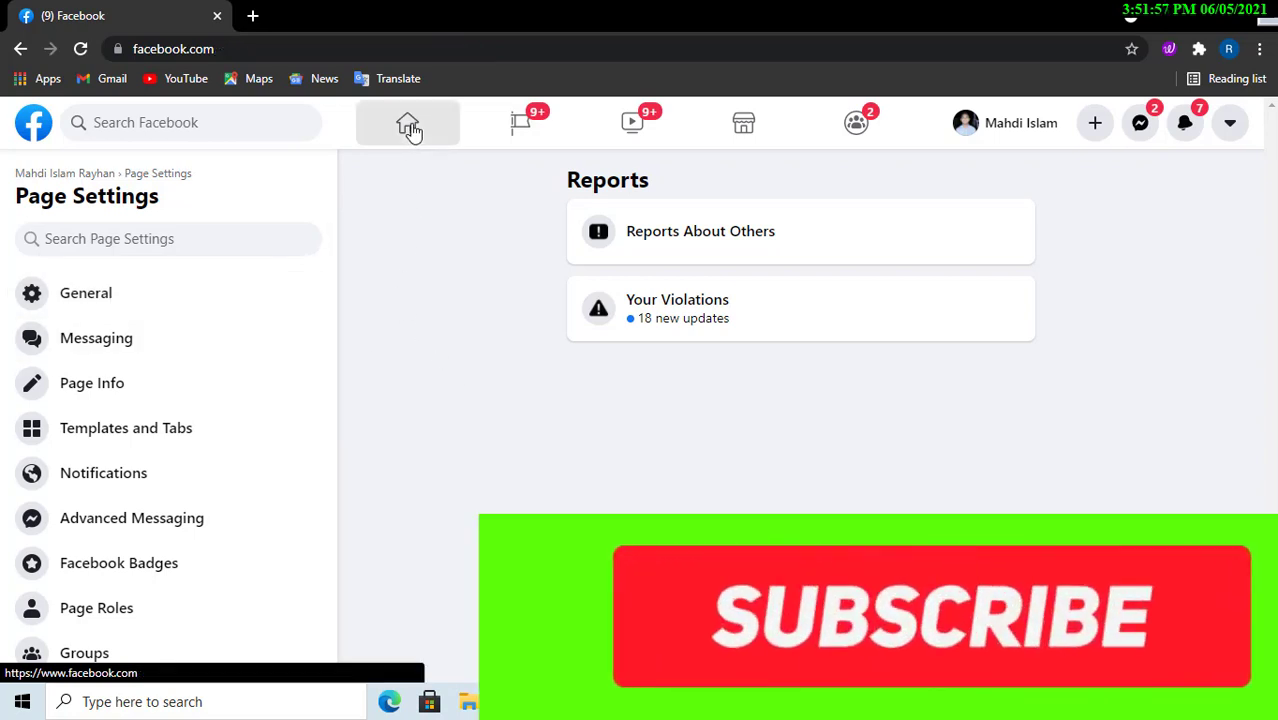